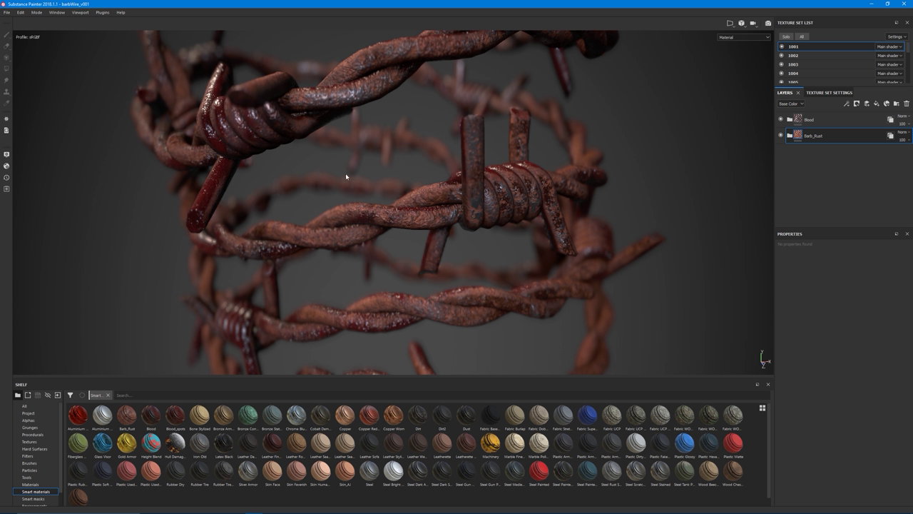
- Switch to the Photos app to view the bloodied barbed-wire image, then return to Substance Painter and inspect the wire model up close
alt+drag(393, 211, 436, 206)
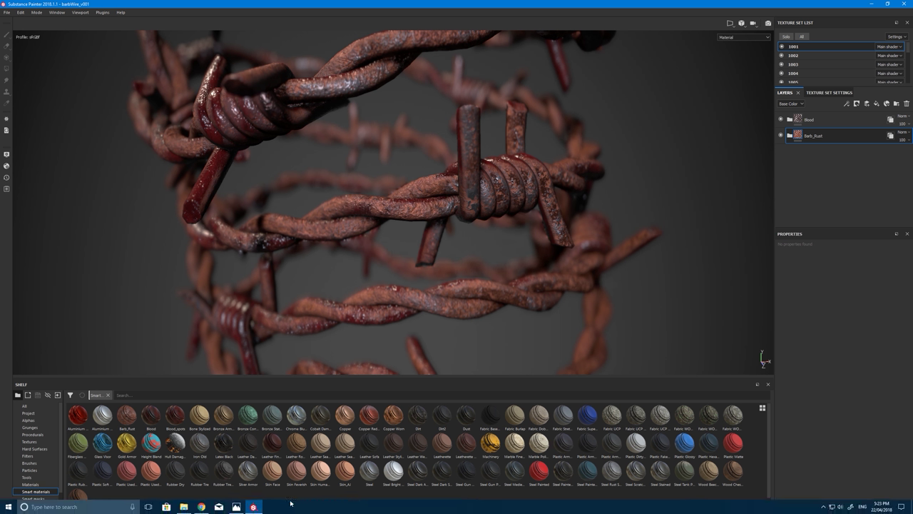
click(237, 509)
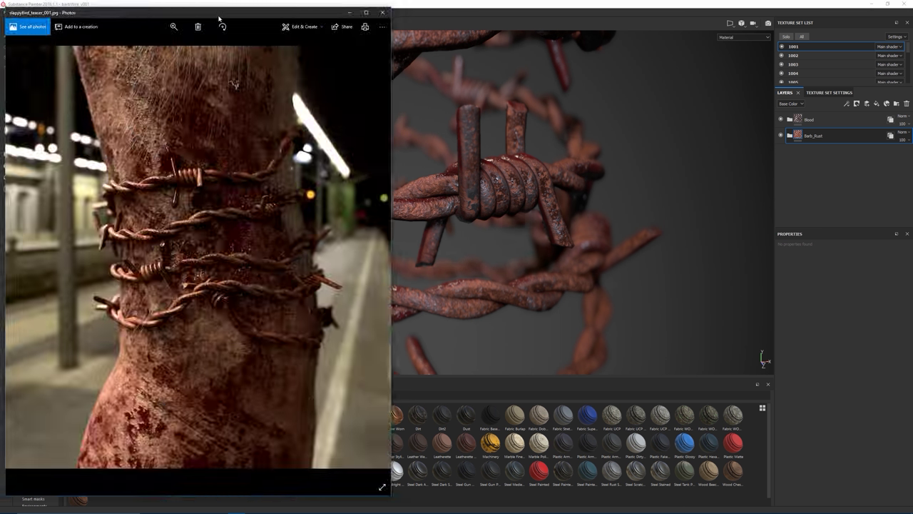
drag(220, 19, 478, 23)
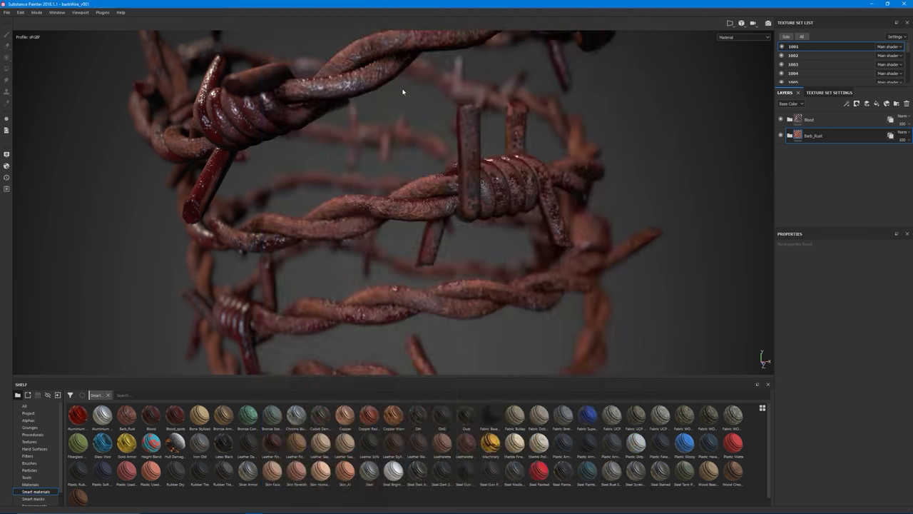
alt+middle_drag(398, 242, 414, 224)
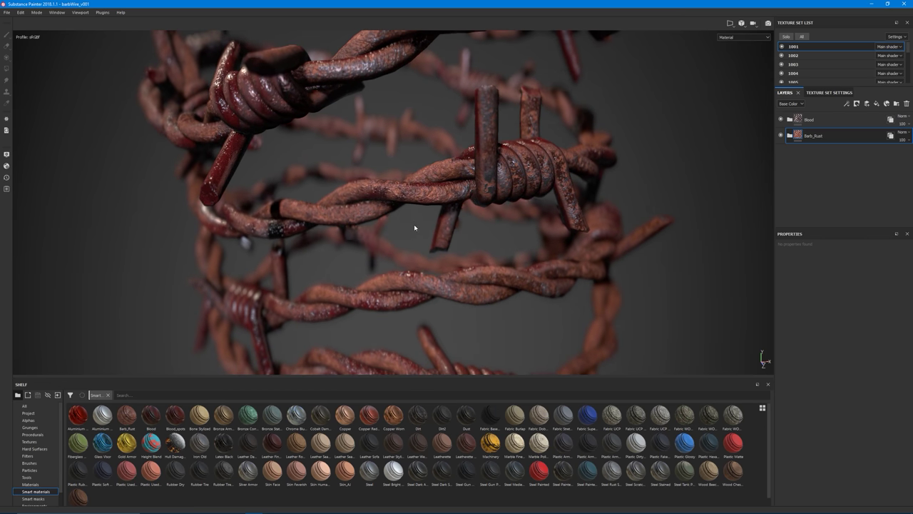
mouse_move(422, 196)
alt+mouse_down()
mouse_move(398, 187)
mouse_move(432, 202)
mouse_move(481, 192)
mouse_move(341, 188)
mouse_move(401, 192)
mouse_move(409, 200)
alt+mouse_up()
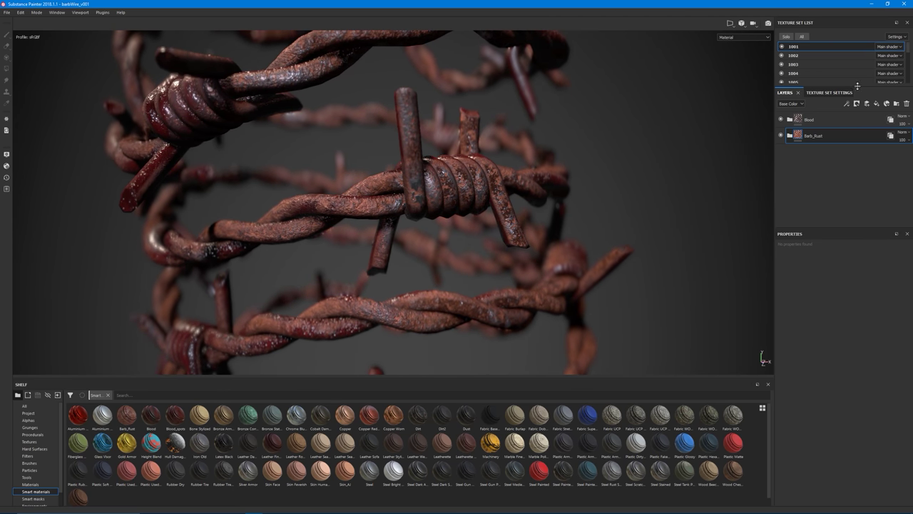
- Enlarge the texture set list to show more texture sets and turn off the viewport's post effects
drag(854, 88, 852, 199)
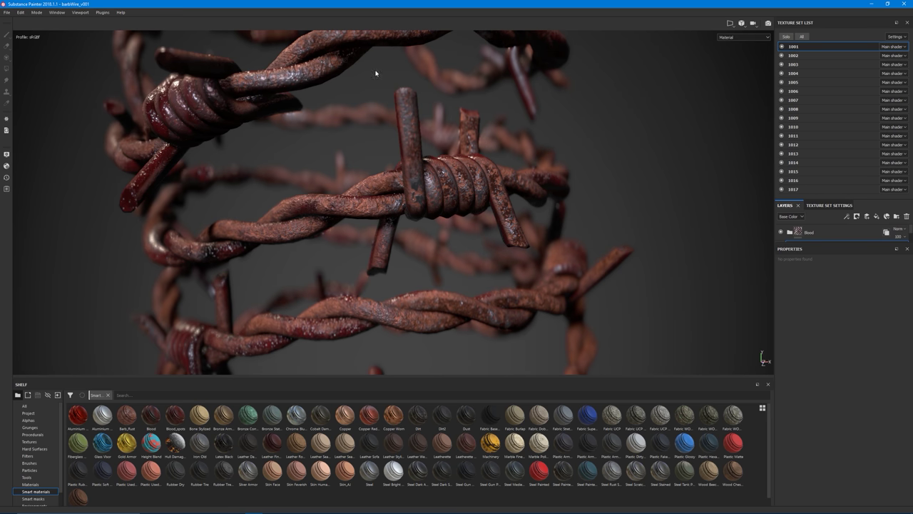
alt+drag(607, 207, 473, 151)
click(6, 155)
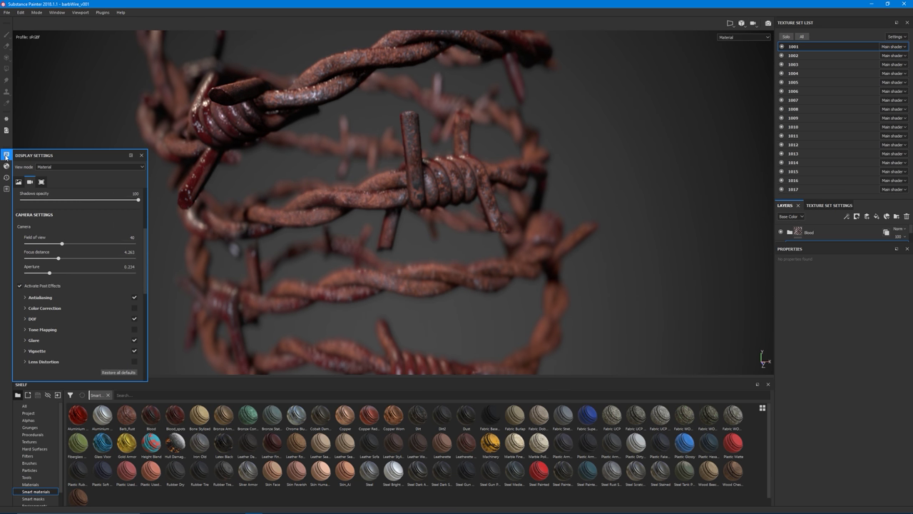
click(19, 286)
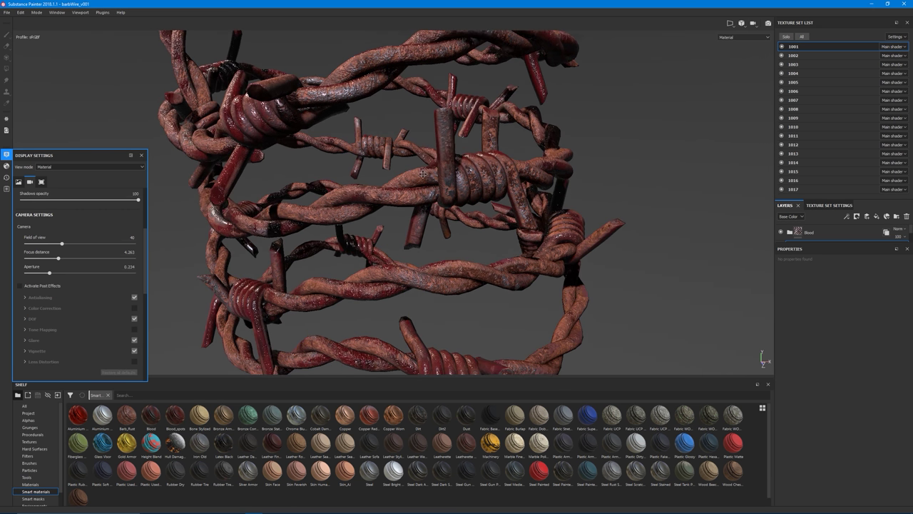
click(7, 155)
- Examine the whole barbed-wire model from several sides and under rotated environment lighting
alt+drag(301, 193, 545, 191)
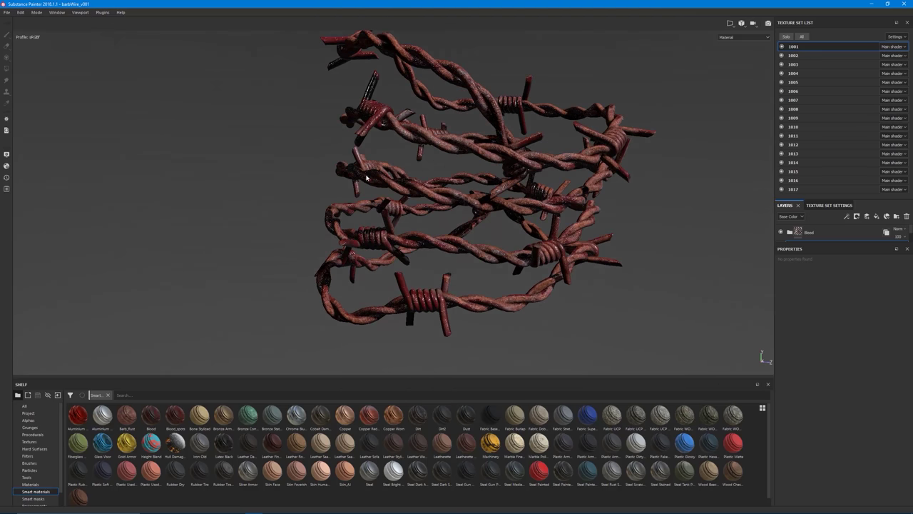
alt+middle_drag(546, 192, 444, 214)
alt+right_drag(444, 214, 389, 201)
alt+drag(389, 201, 360, 212)
shift+right_drag(359, 211, 401, 223)
alt+drag(403, 234, 419, 227)
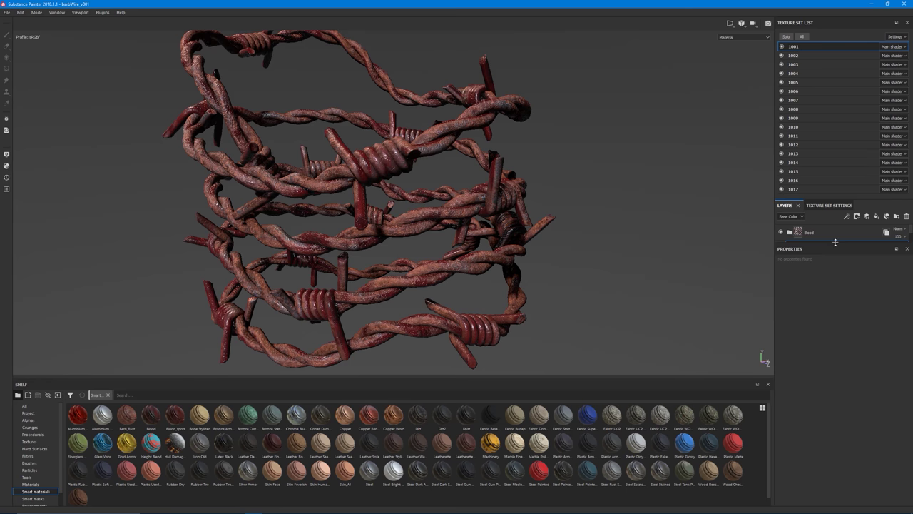
- Make room for the layer stack, hide the Blood folder, and examine the rust on the wire and the Barb_Rust smart material preview
drag(837, 242, 837, 267)
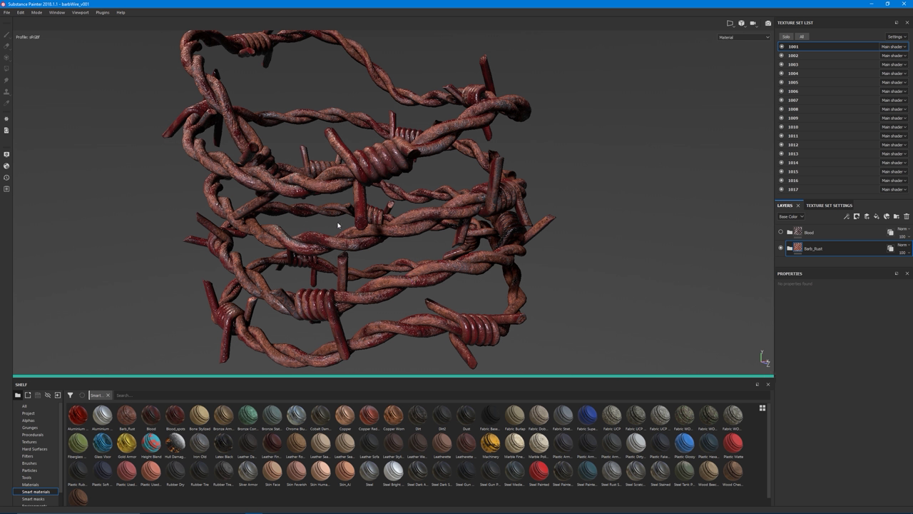
alt+drag(315, 202, 344, 237)
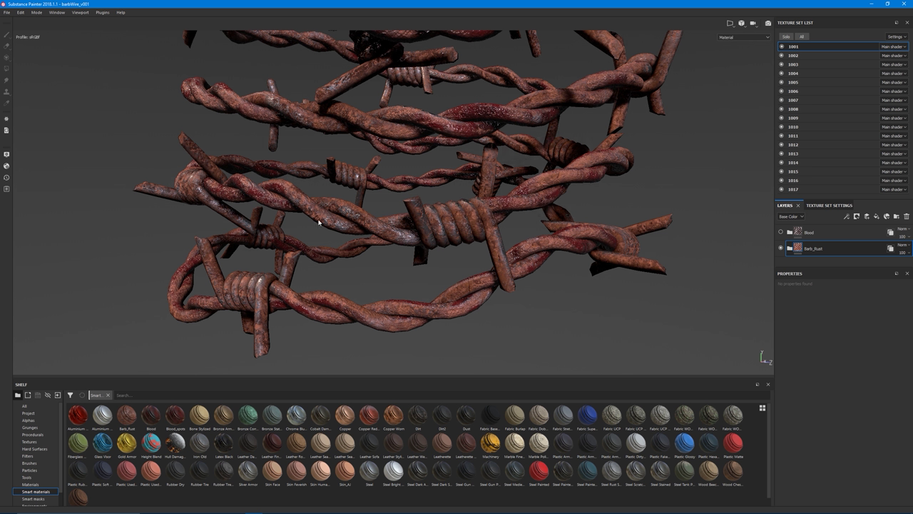
alt+drag(359, 216, 211, 164)
alt+right_drag(211, 165, 299, 211)
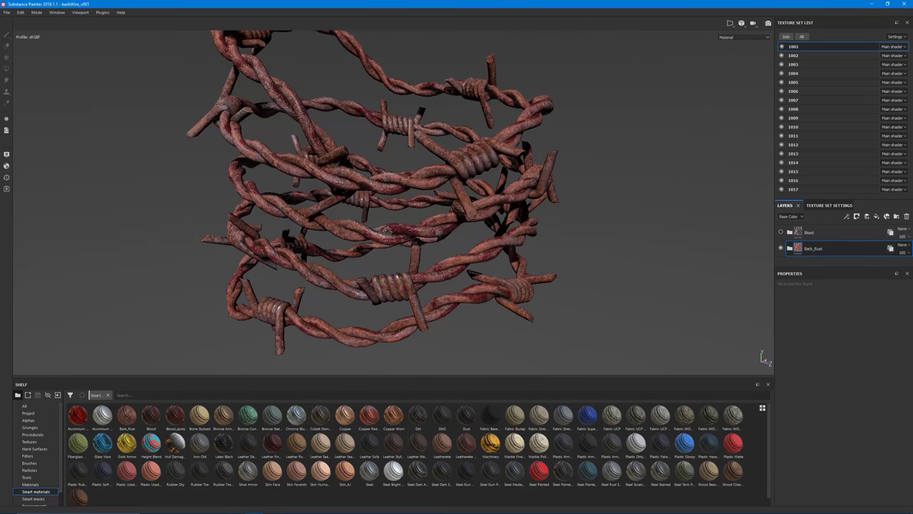
alt+drag(343, 231, 363, 224)
alt+middle_drag(363, 224, 383, 240)
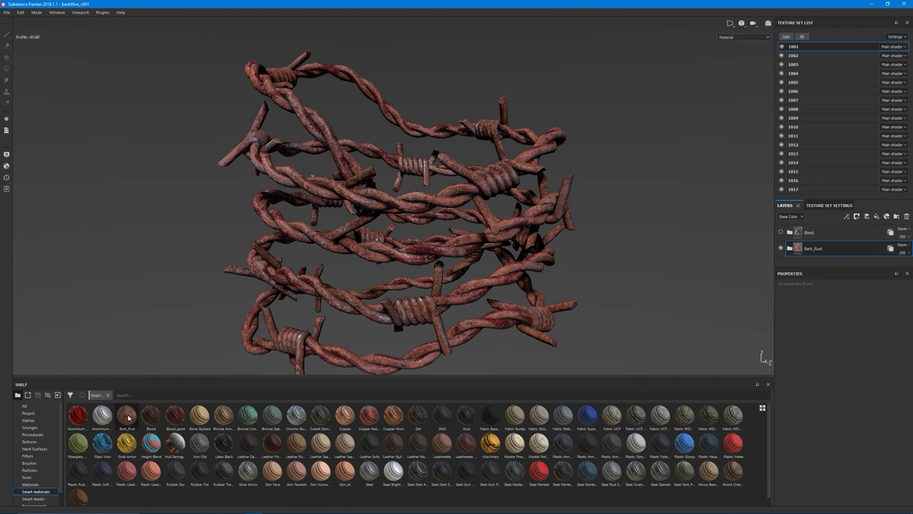
mouse_move(129, 412)
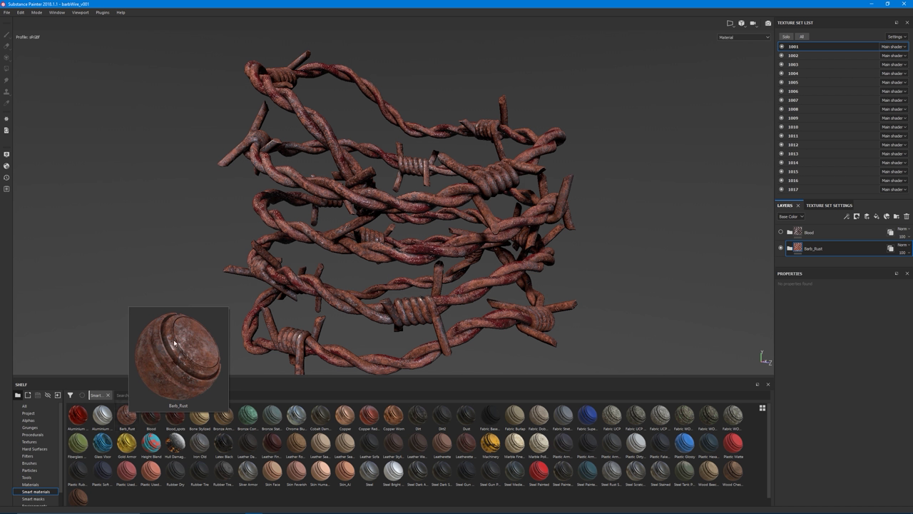
- Close the barbed-wire project and open the PreviewSphere.spp sample project
click(7, 12)
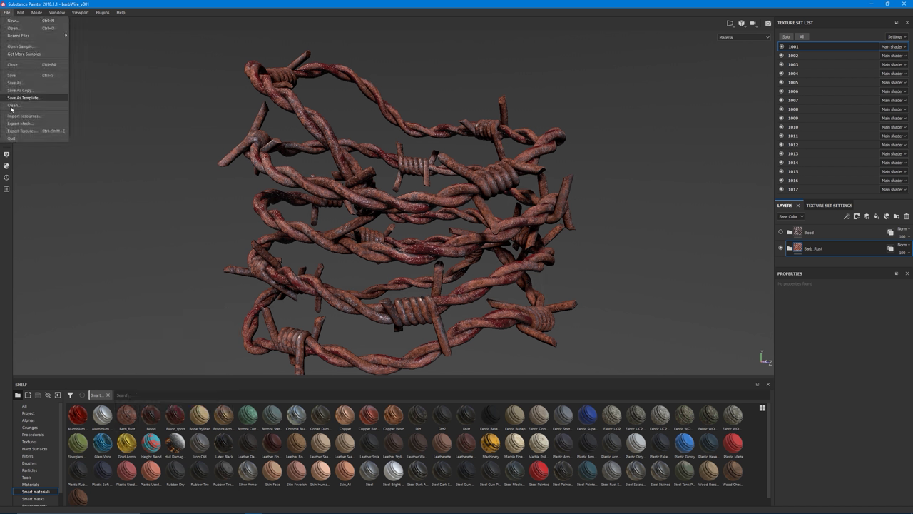
click(34, 65)
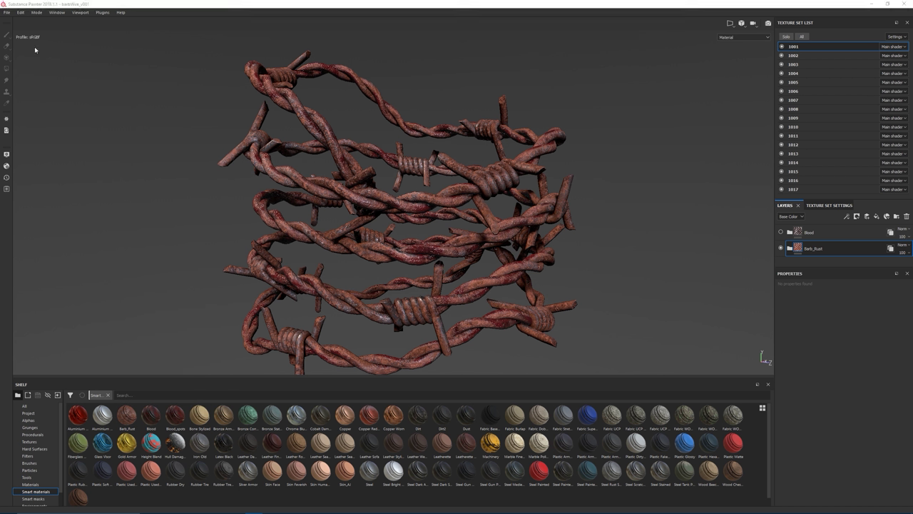
click(446, 270)
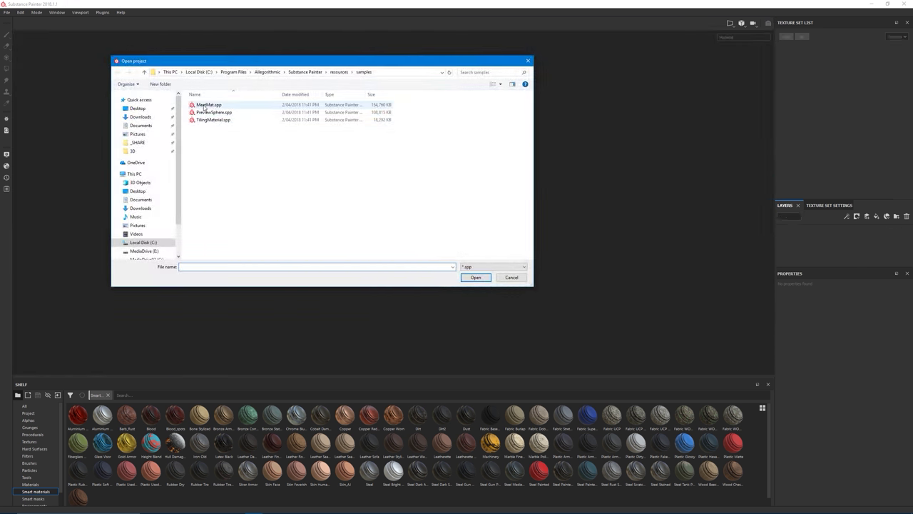
click(208, 112)
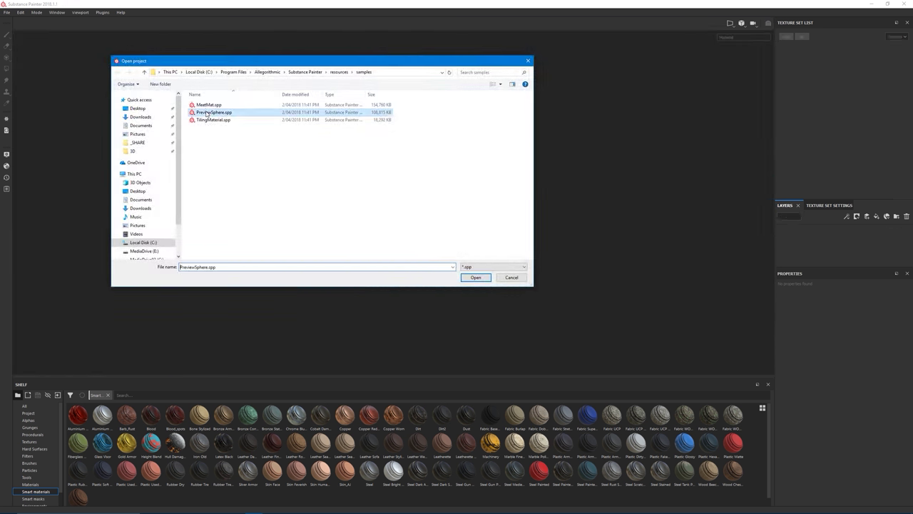
click(474, 277)
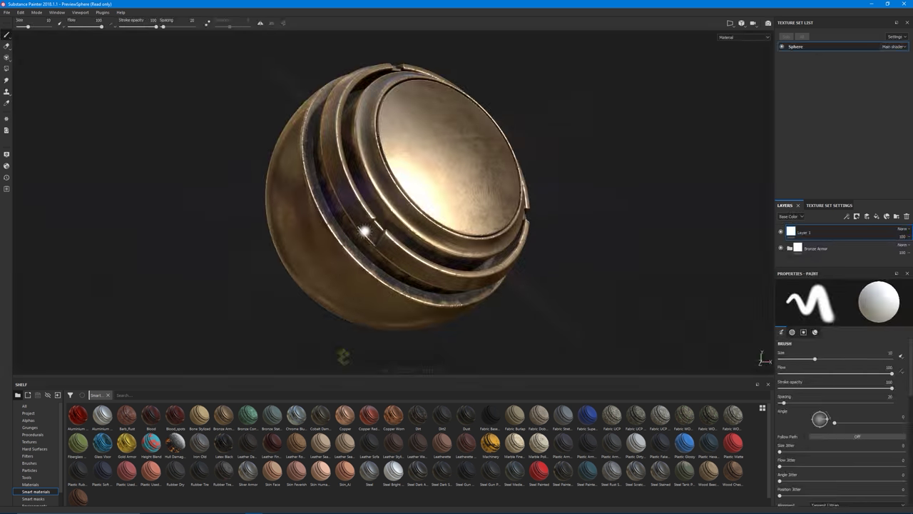
- Turn off the post effects in the preview sphere's camera settings
click(7, 155)
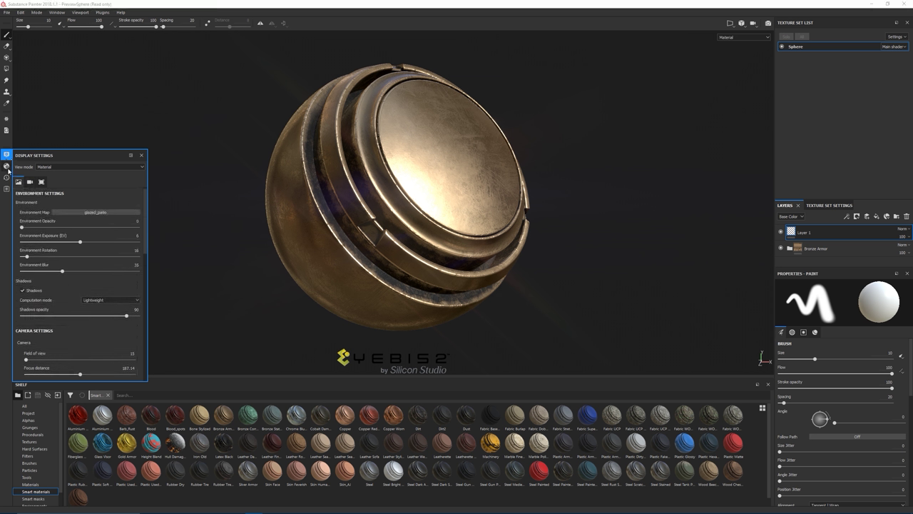
click(41, 182)
click(40, 183)
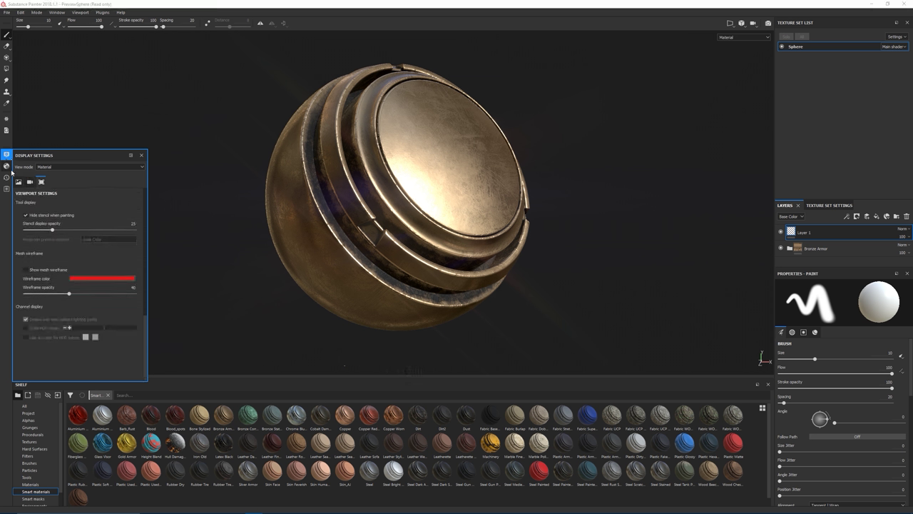
click(30, 183)
click(19, 264)
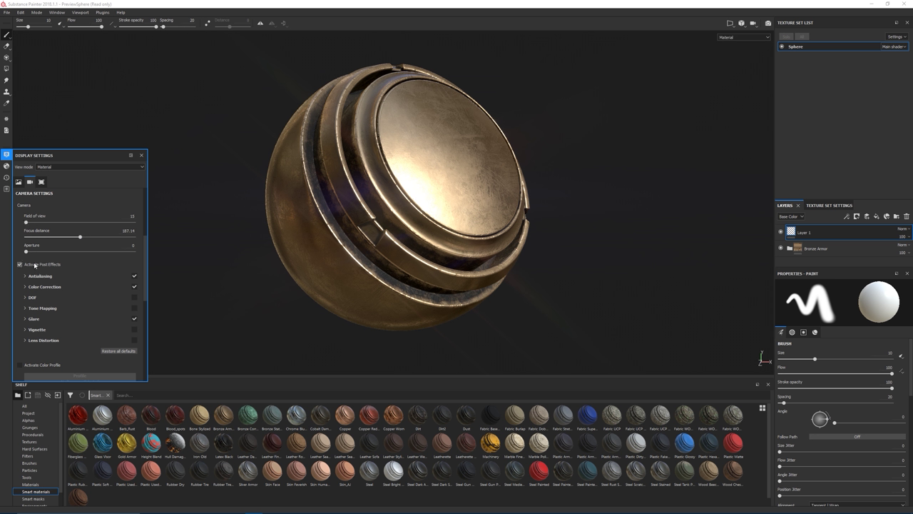
click(6, 155)
alt+drag(455, 189, 376, 223)
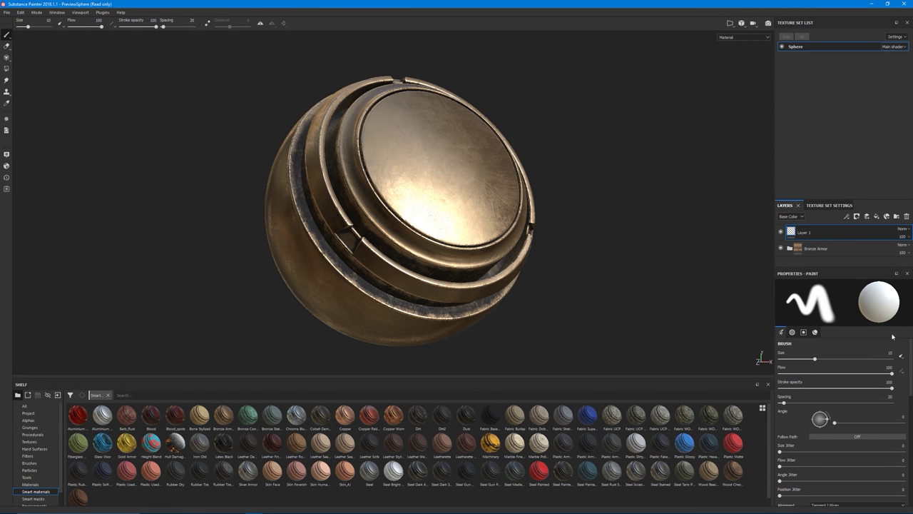
- Enlarge the layer stack area and delete both Layer 1 and the Bronze Armor folder from the sphere
click(826, 251)
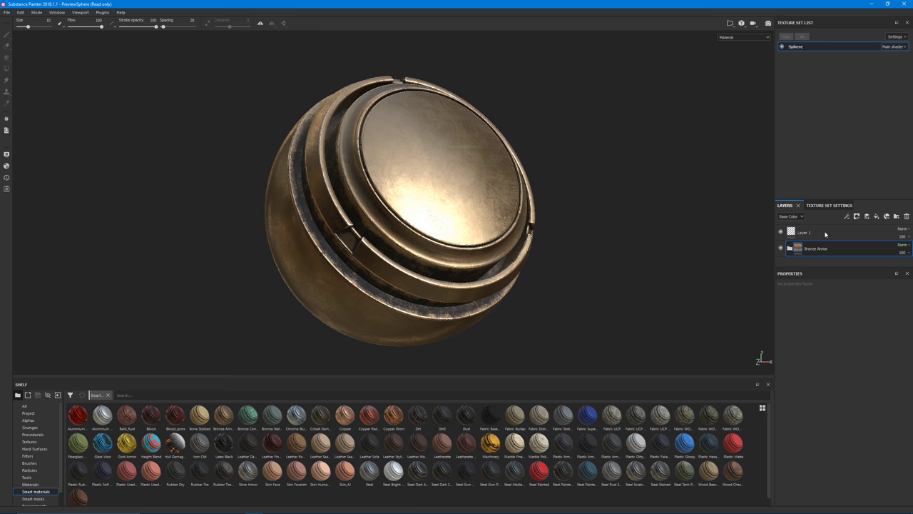
drag(837, 200, 836, 75)
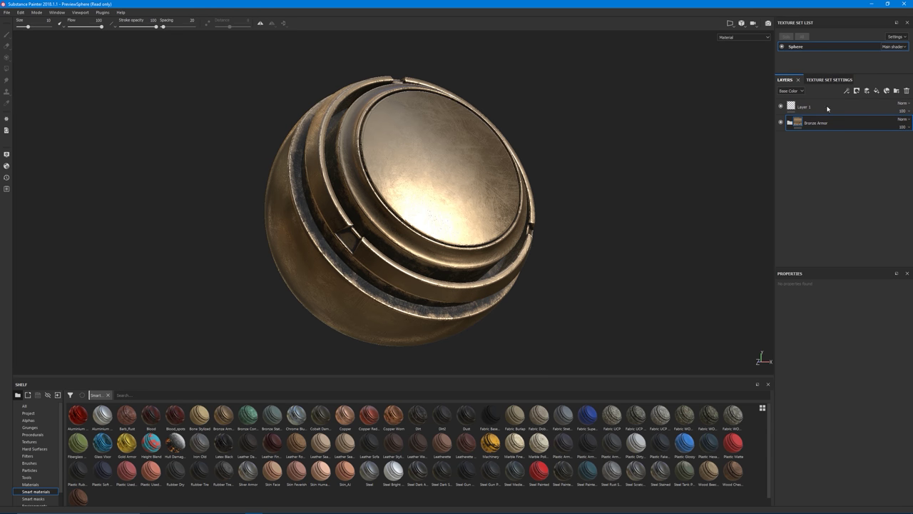
click(801, 108)
key(Delete)
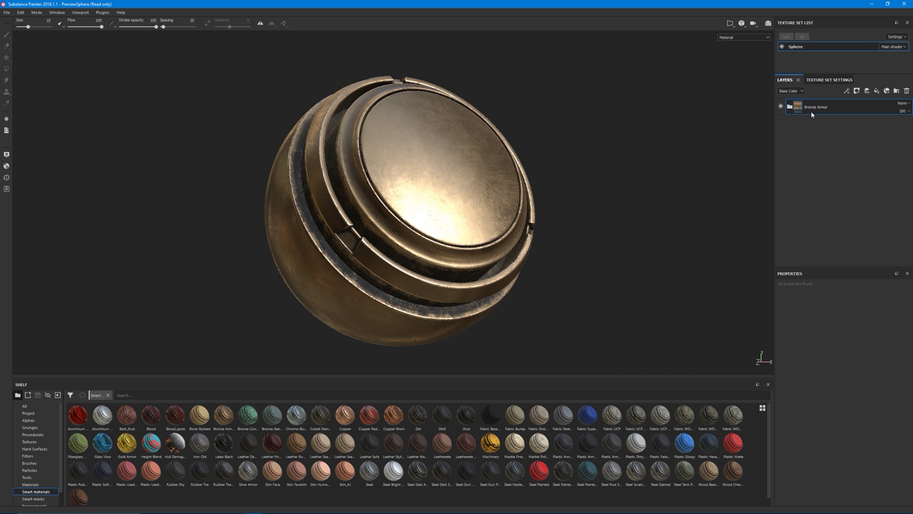
click(811, 110)
key(Delete)
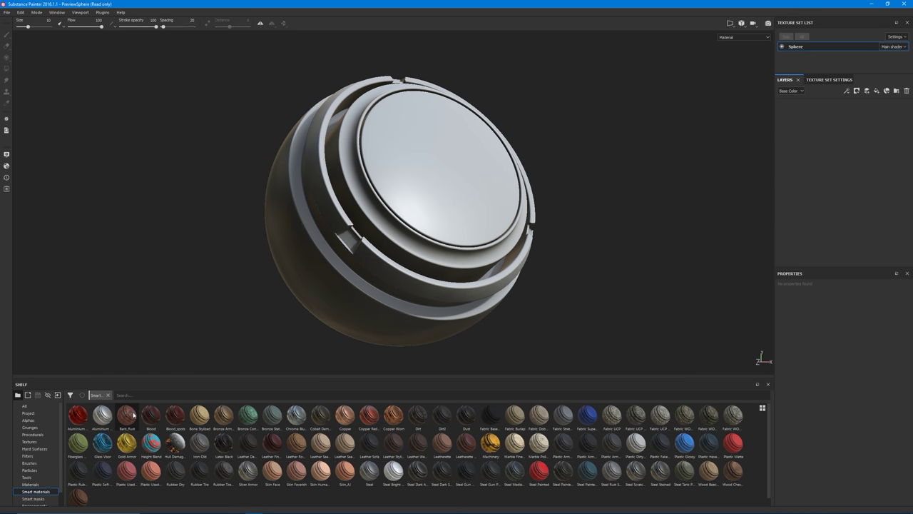
- Apply the Barb_Rust smart material to the sphere and inspect its surface under rotated environment lighting
drag(127, 416, 837, 140)
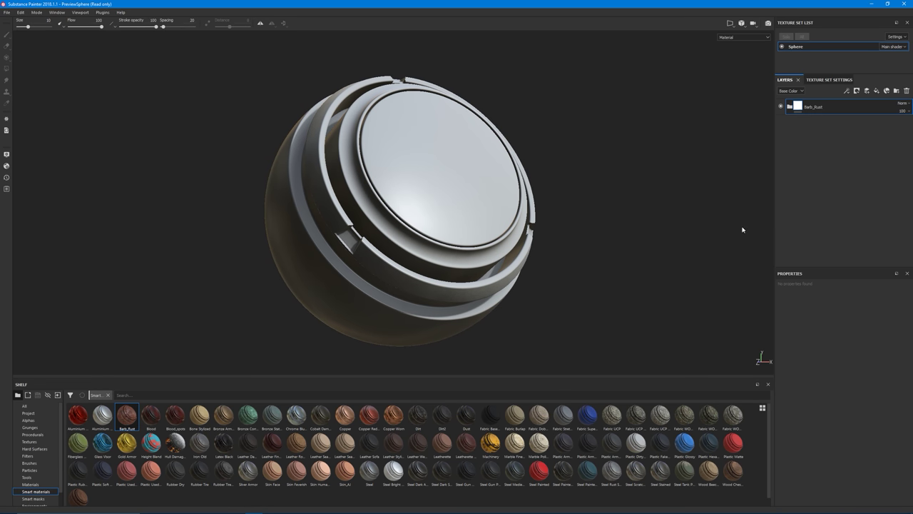
alt+middle_drag(401, 224, 405, 231)
alt+drag(405, 231, 407, 246)
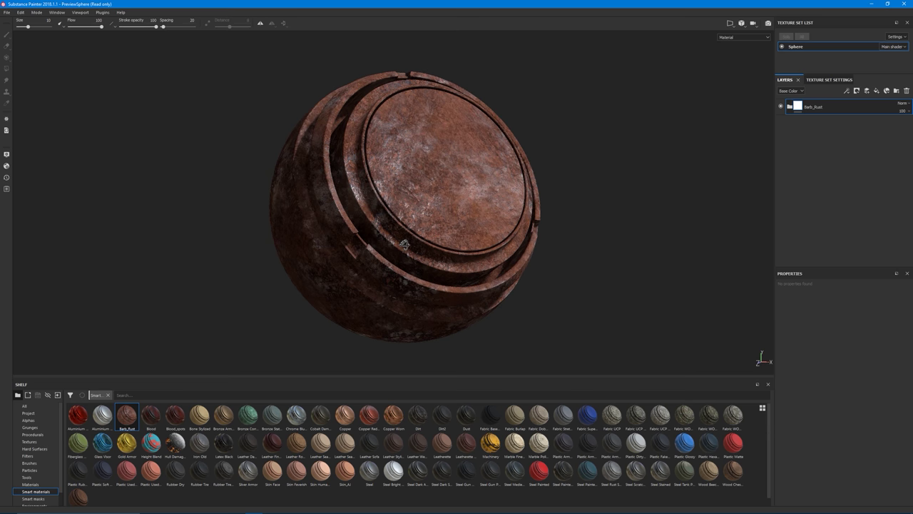
mouse_move(415, 227)
shift+right_down()
mouse_move(407, 225)
mouse_move(416, 225)
shift+right_up()
alt+drag(413, 225, 416, 222)
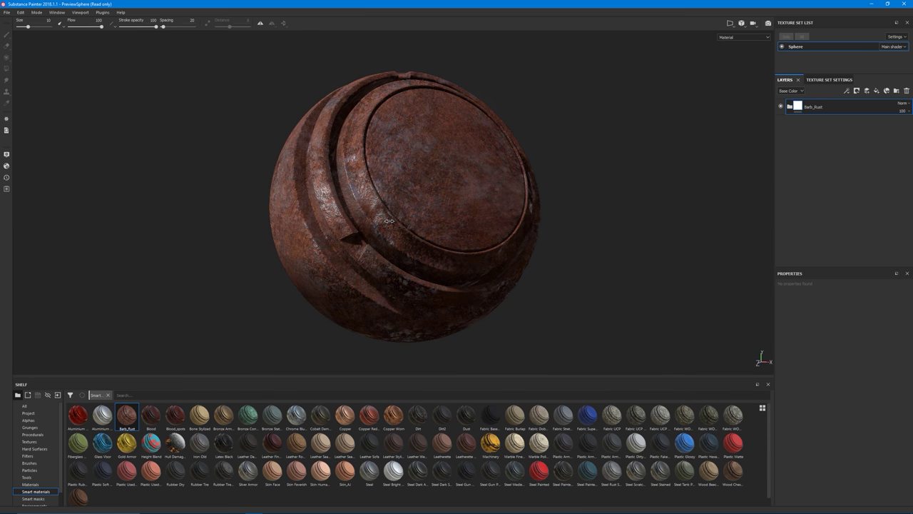
mouse_move(389, 221)
shift+right_down()
mouse_move(457, 224)
mouse_move(386, 233)
shift+right_up()
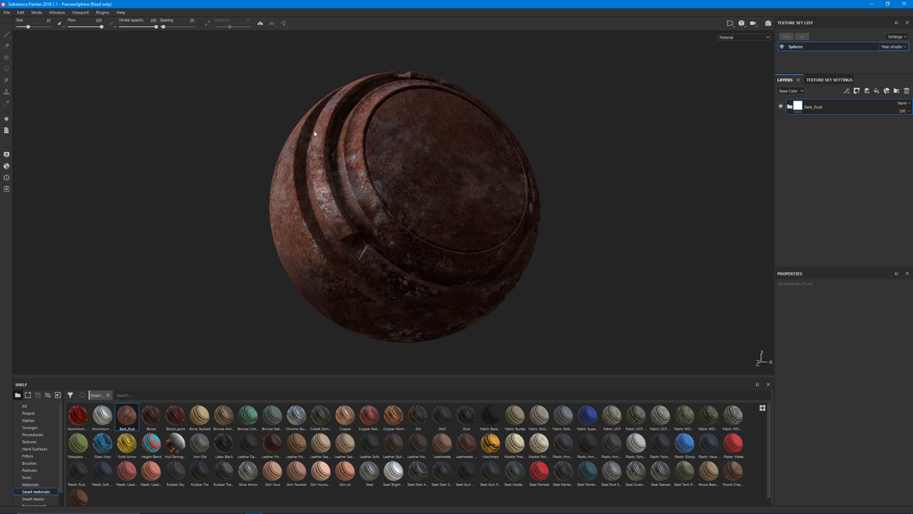
shift+right_drag(355, 229, 358, 232)
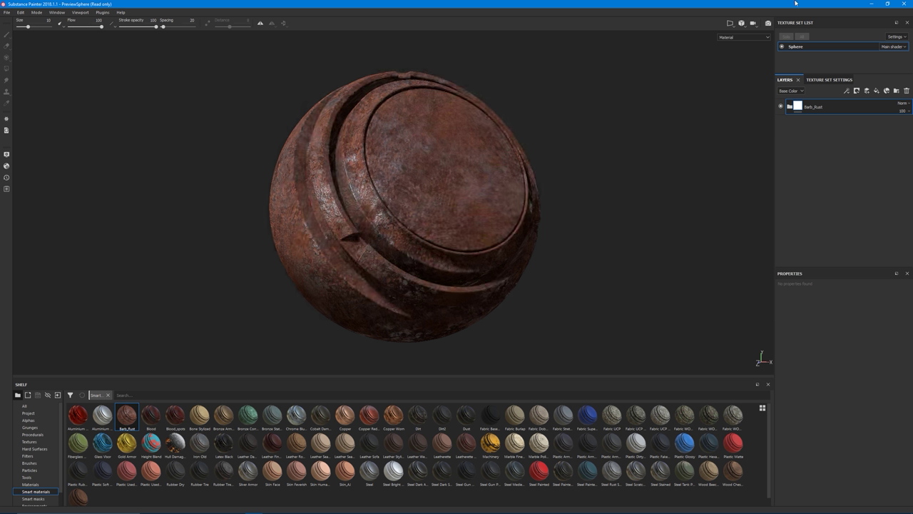
- Expand the Barb_Rust folder and compare the sphere with and without the rust_bright_reds_backing layer, leaving that layer hidden
click(789, 107)
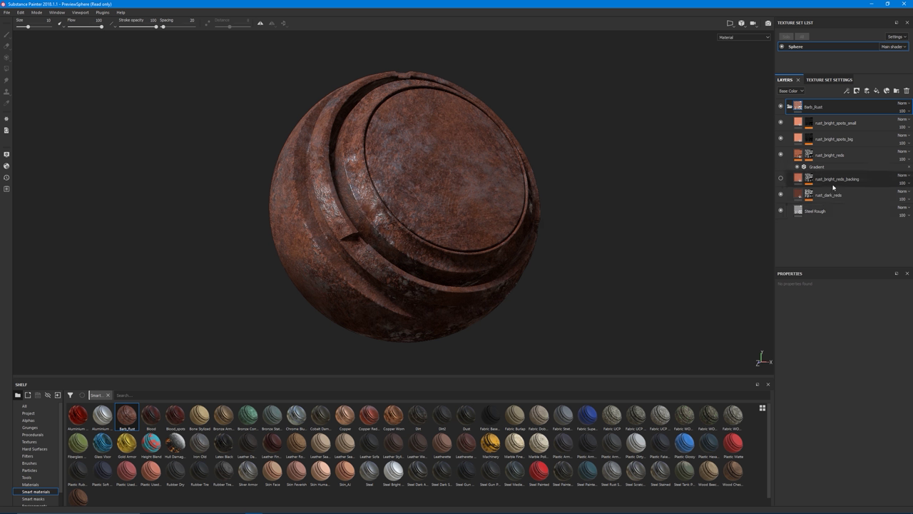
click(788, 176)
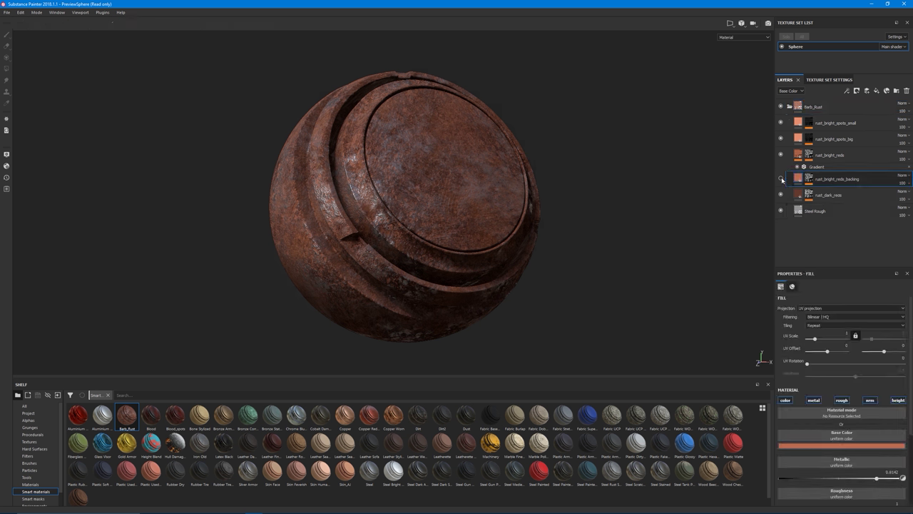
click(782, 179)
click(781, 179)
click(781, 179)
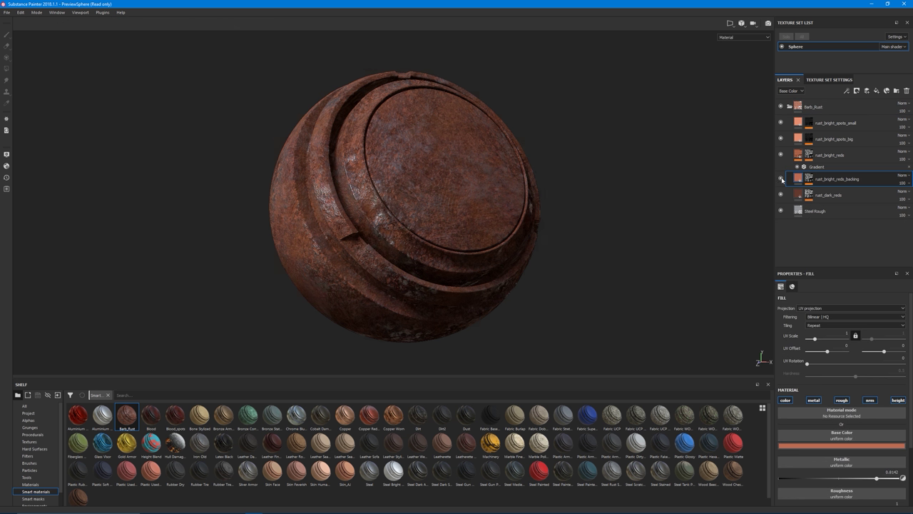
click(782, 179)
click(781, 179)
click(782, 180)
click(782, 179)
click(781, 179)
click(781, 180)
mouse_move(365, 251)
alt+mouse_down()
mouse_move(251, 233)
mouse_move(378, 247)
alt+mouse_up()
click(781, 179)
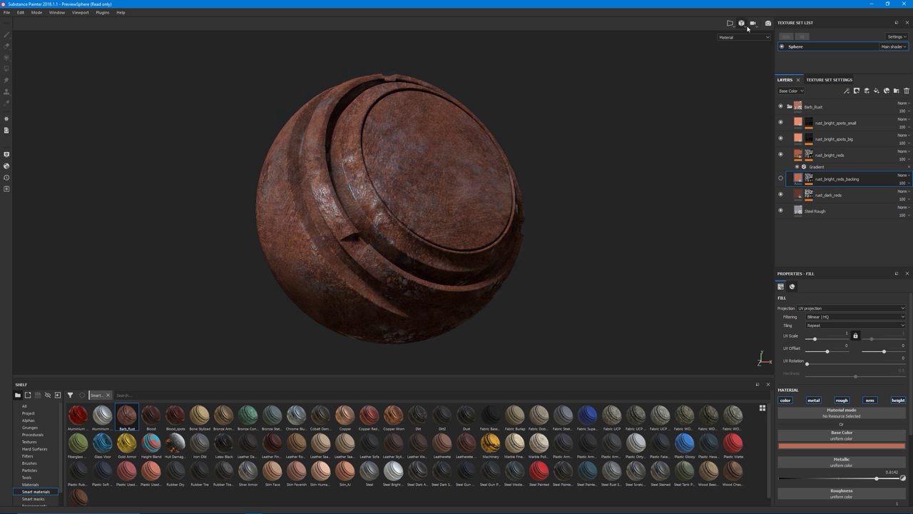
- Hide the rust_bright_spots_small, rust_bright_spots_big, rust_bright_reds and rust_dark_reds layers, then select the Steel Rough base and inspect it
click(781, 122)
click(780, 138)
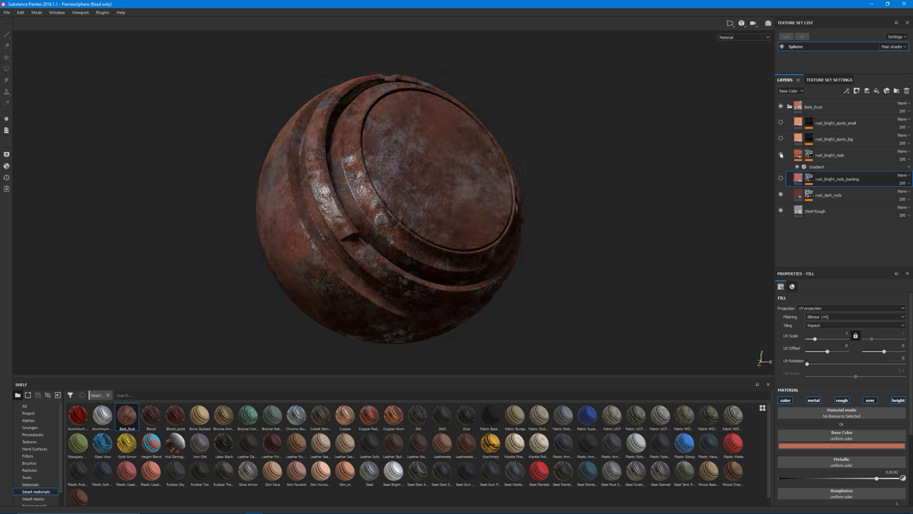
click(780, 155)
click(781, 194)
click(817, 210)
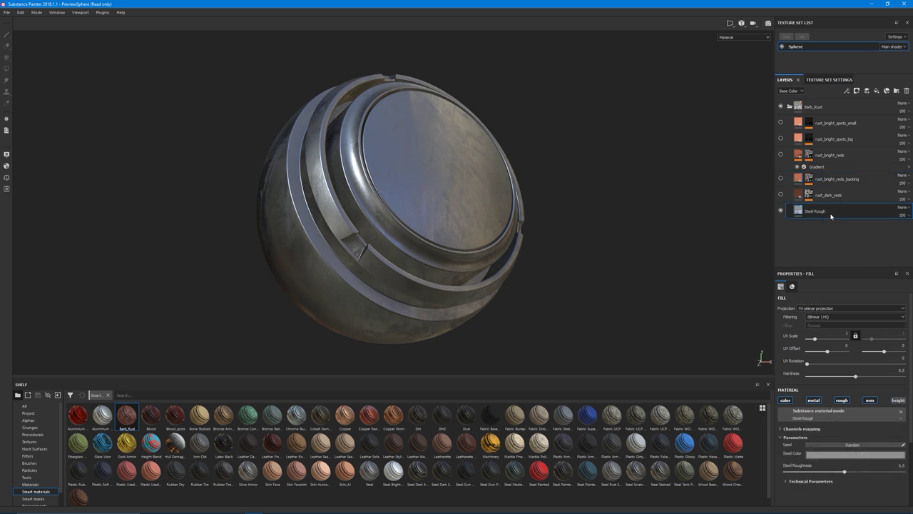
mouse_move(390, 230)
alt+mouse_down()
mouse_move(338, 257)
mouse_move(496, 226)
mouse_move(406, 219)
mouse_move(289, 228)
mouse_move(409, 227)
mouse_move(380, 238)
alt+mouse_up()
scroll(406, 219, up, 2)
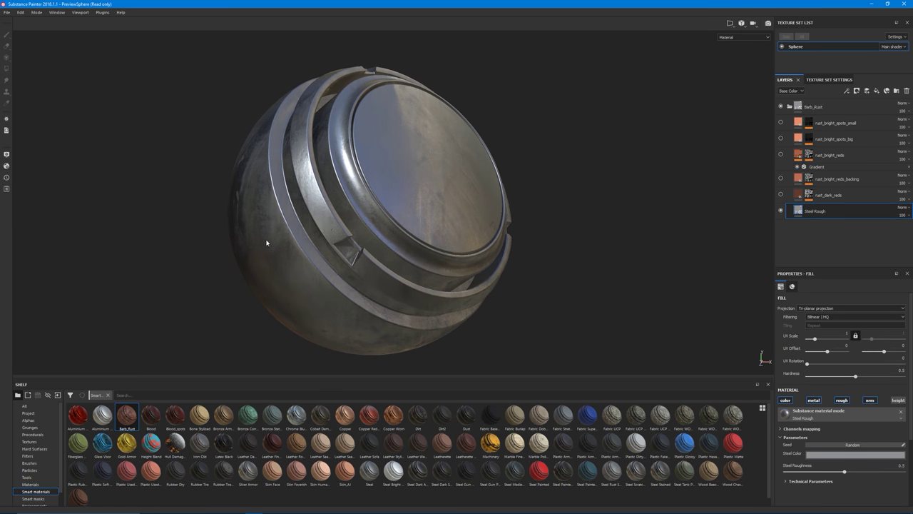
alt+drag(267, 243, 276, 255)
- Browse the stock materials in the shelf, return to the smart materials, and view the bare steel sphere from other angles
click(30, 485)
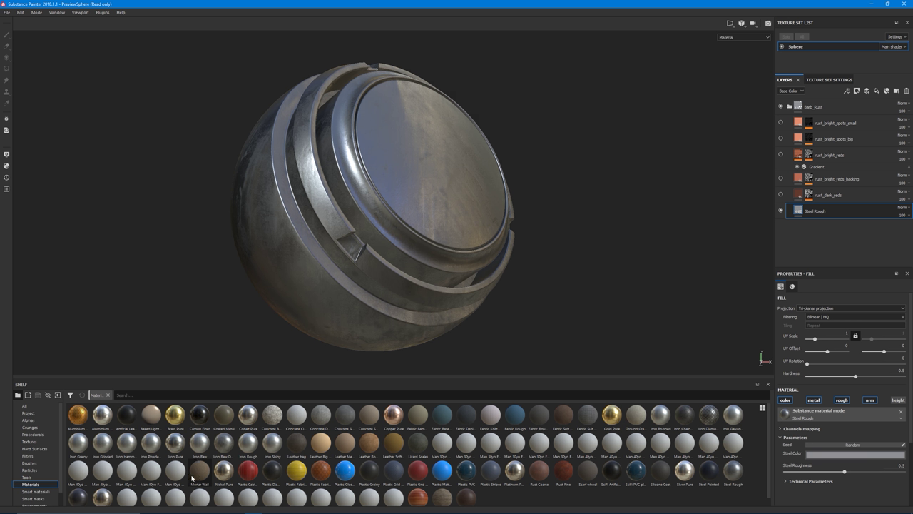
scroll(177, 470, down, 1)
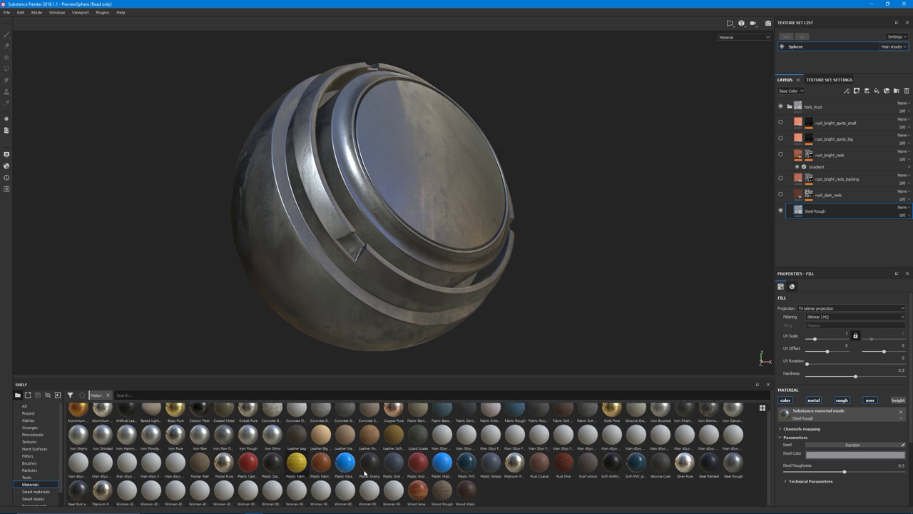
scroll(513, 468, up, 1)
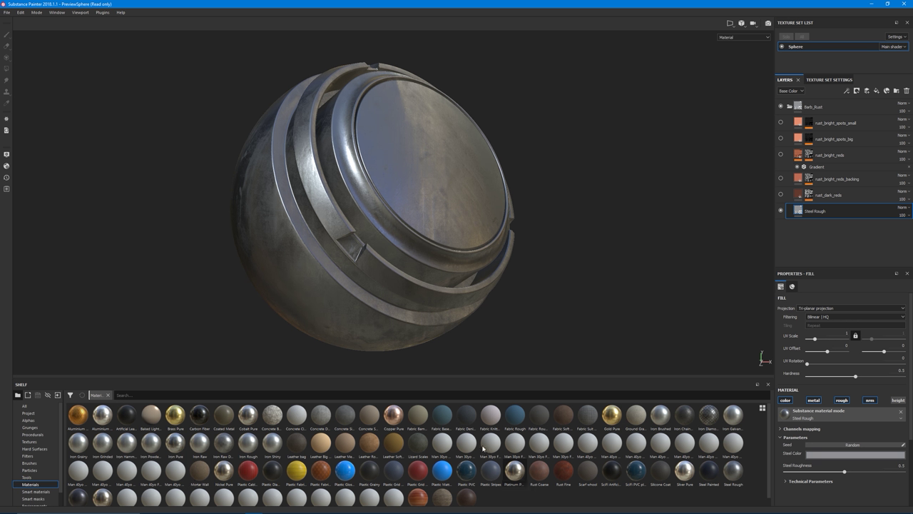
click(34, 491)
alt+drag(418, 206, 413, 245)
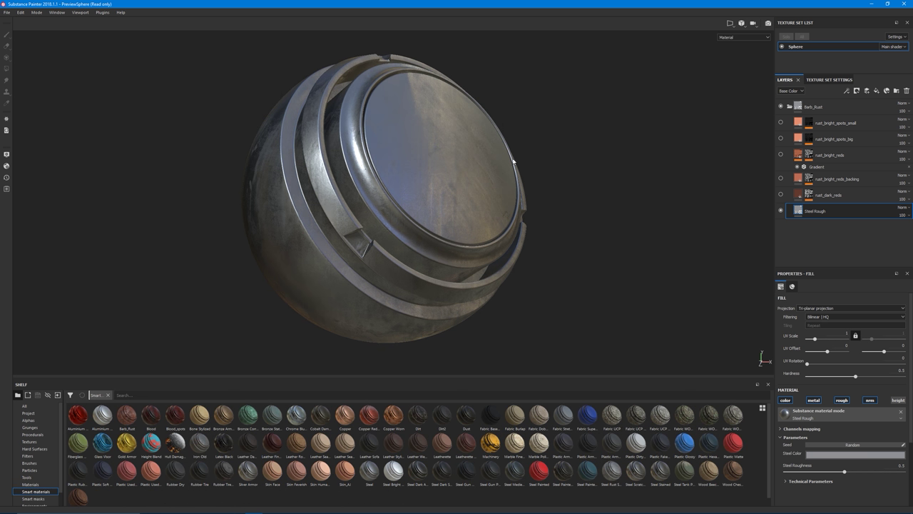
alt+drag(366, 211, 392, 237)
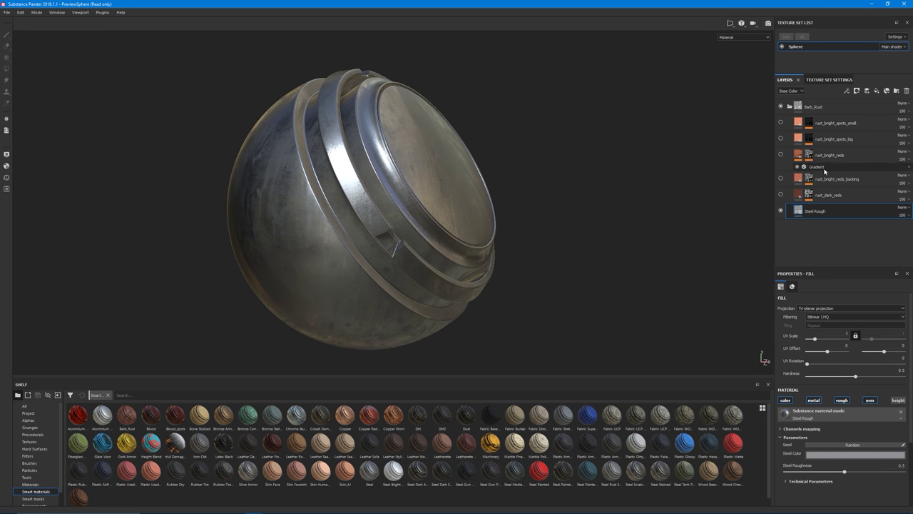
- Show the rust_dark_reds layer over the steel base and inspect it on the sphere
click(781, 194)
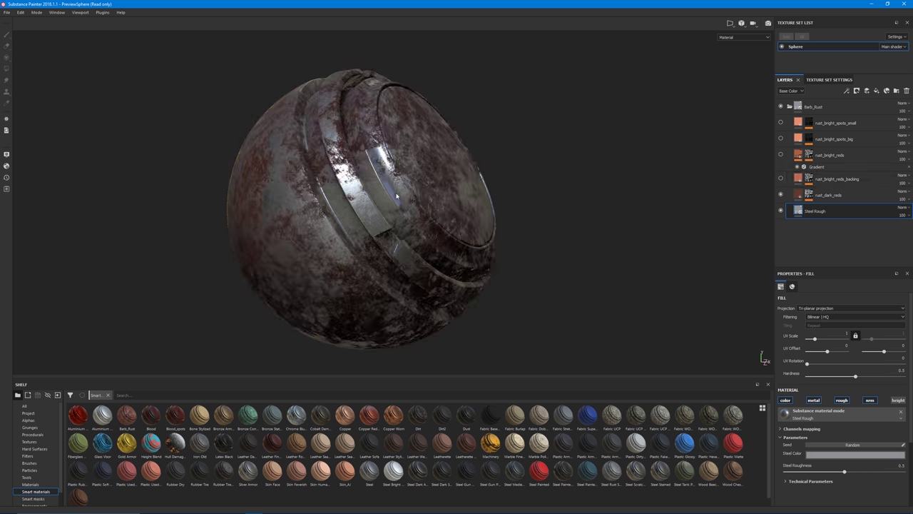
alt+drag(397, 196, 349, 240)
alt+right_drag(349, 240, 635, 250)
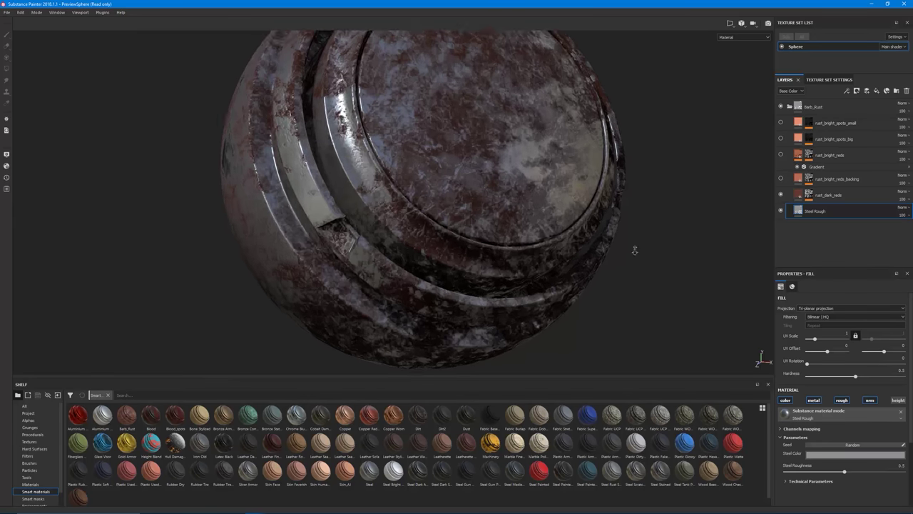
alt+drag(634, 249, 784, 236)
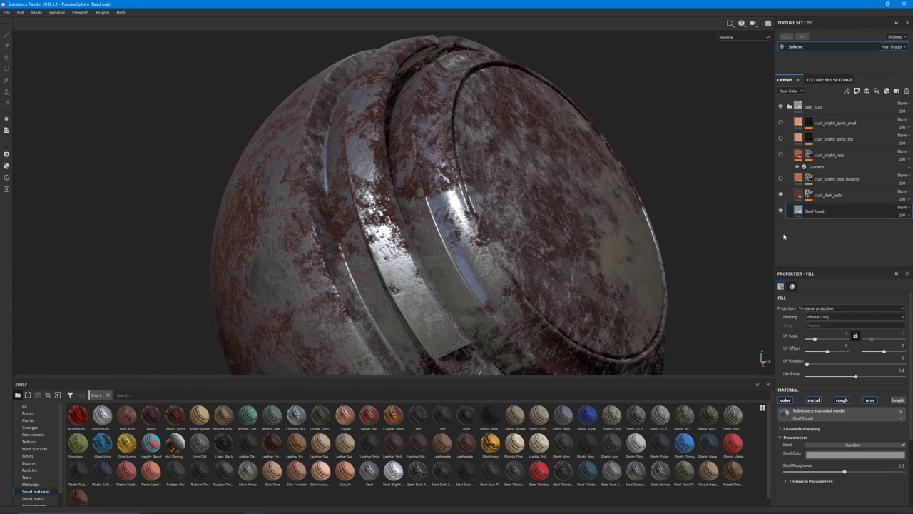
- Select the rust_dark_reds layer's fill content and enlarge the properties area so its material channels are in view
click(811, 196)
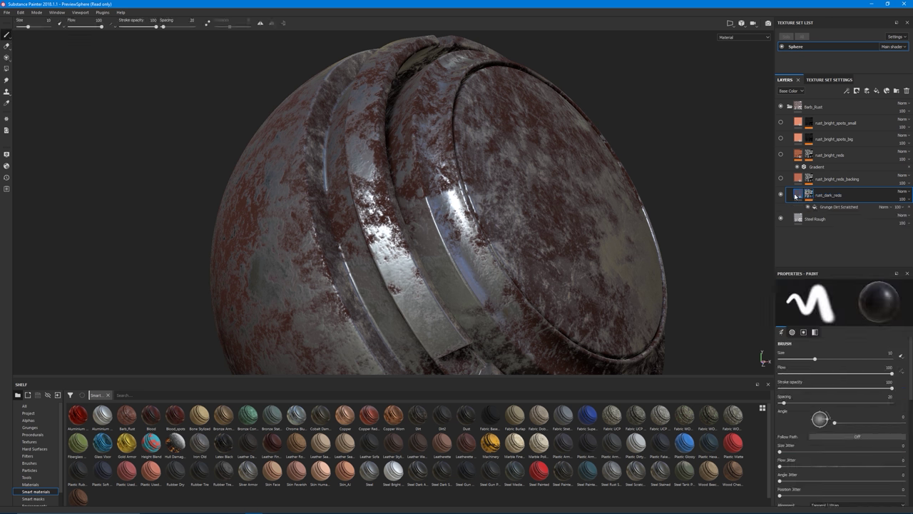
click(797, 195)
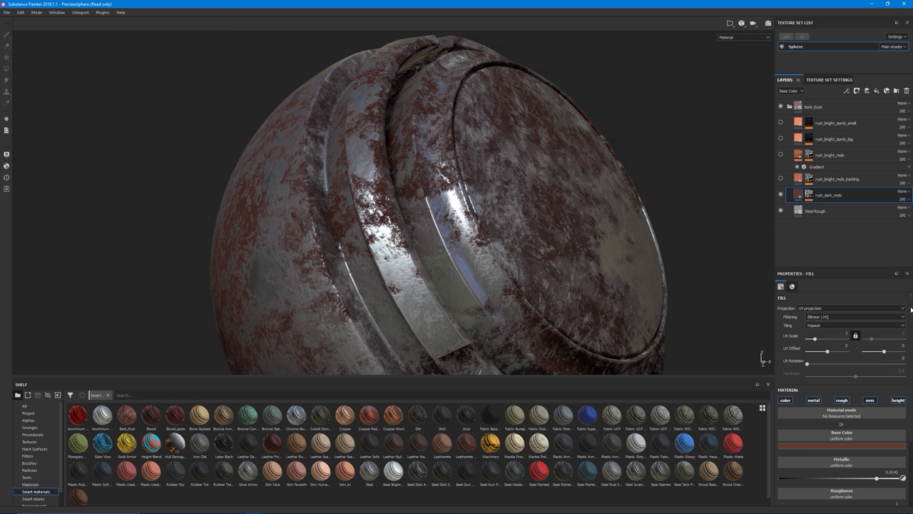
scroll(911, 308, down, 3)
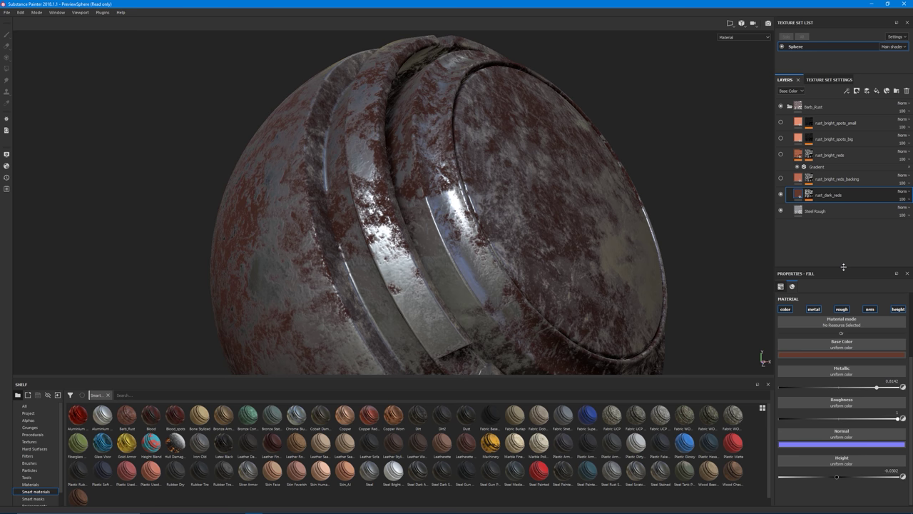
drag(843, 267, 843, 229)
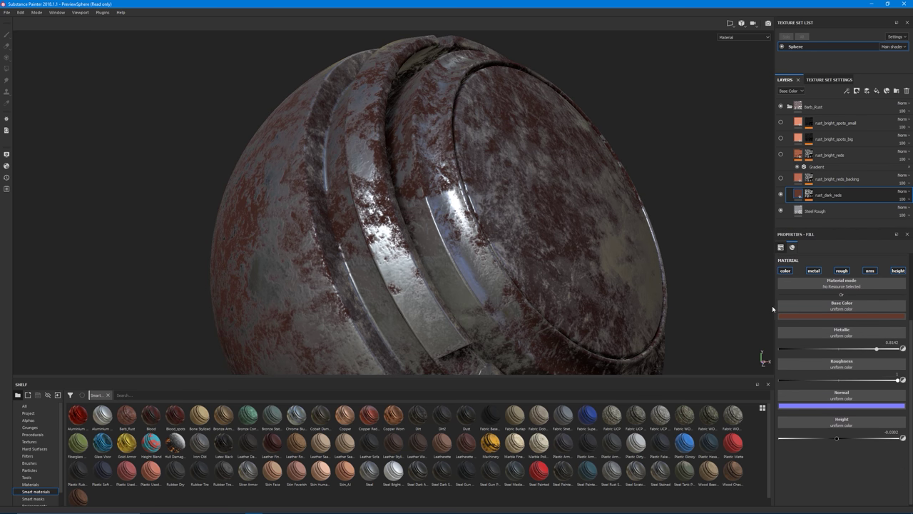
- Examine the dark rust's roughness and surface relief up close along the sphere's ridges
alt+middle_drag(423, 258, 410, 218)
mouse_move(411, 220)
alt+mouse_down()
mouse_move(435, 226)
mouse_move(414, 230)
alt+mouse_up()
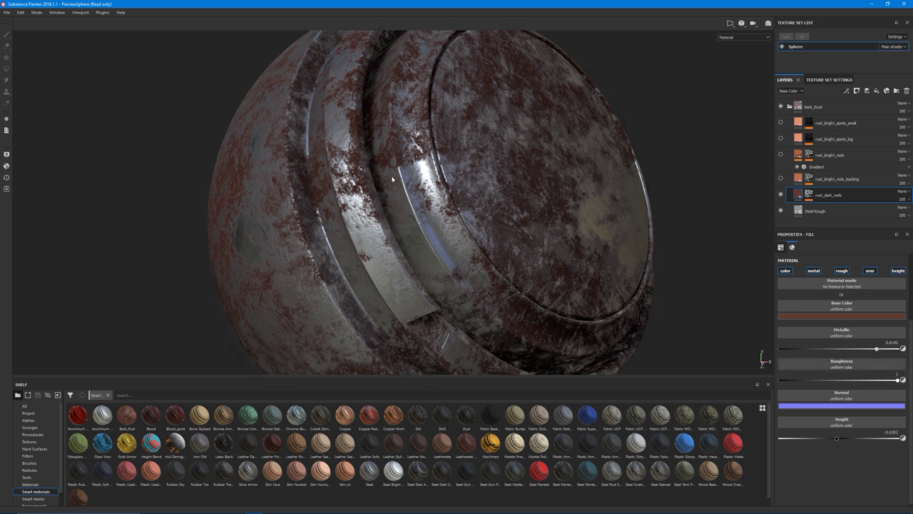
alt+middle_drag(391, 179, 399, 222)
alt+drag(400, 223, 398, 186)
alt+right_drag(399, 186, 414, 187)
alt+drag(392, 187, 285, 187)
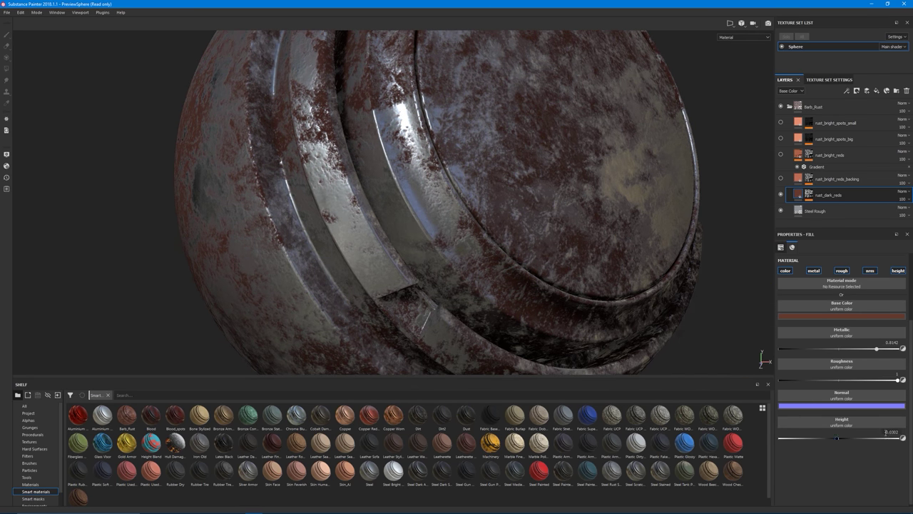
alt+drag(380, 158, 431, 226)
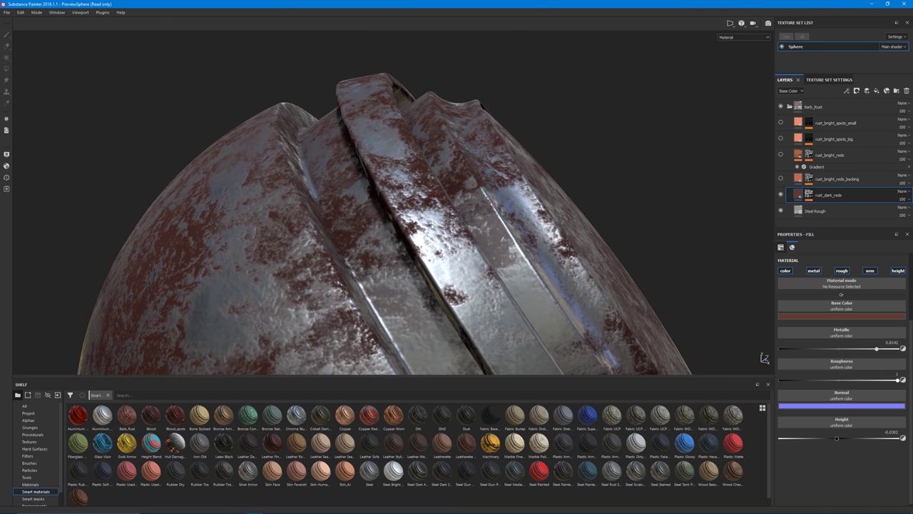
- Try a height of -0.2344 on the rust_dark_reds layer and check the rust's relief around the sphere
drag(840, 440, 824, 439)
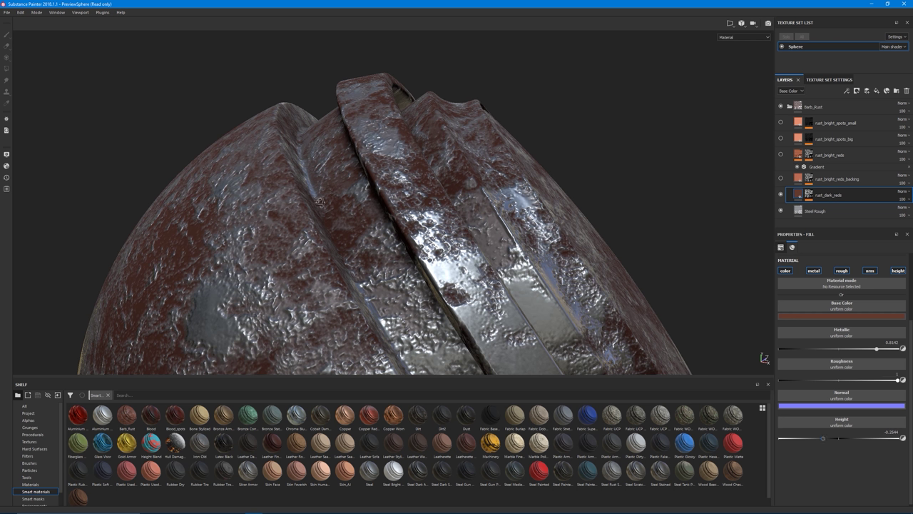
alt+drag(321, 202, 692, 229)
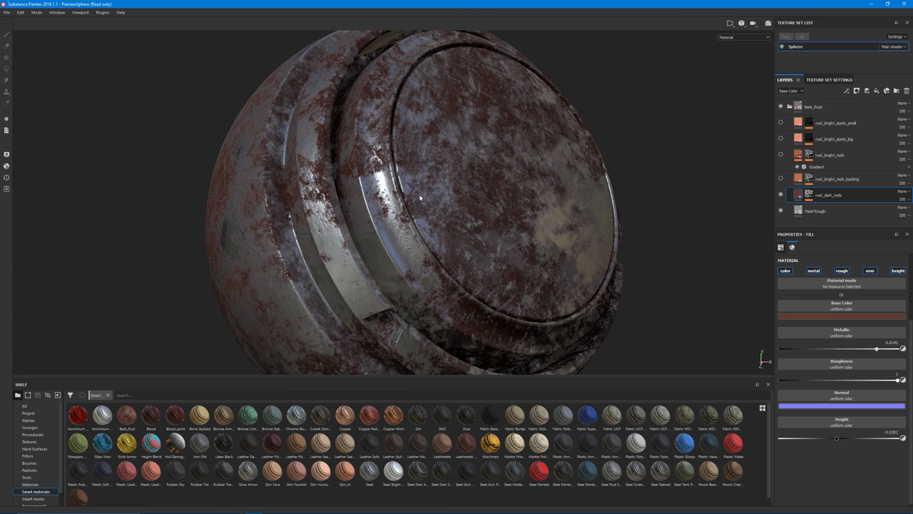
alt+drag(421, 197, 426, 179)
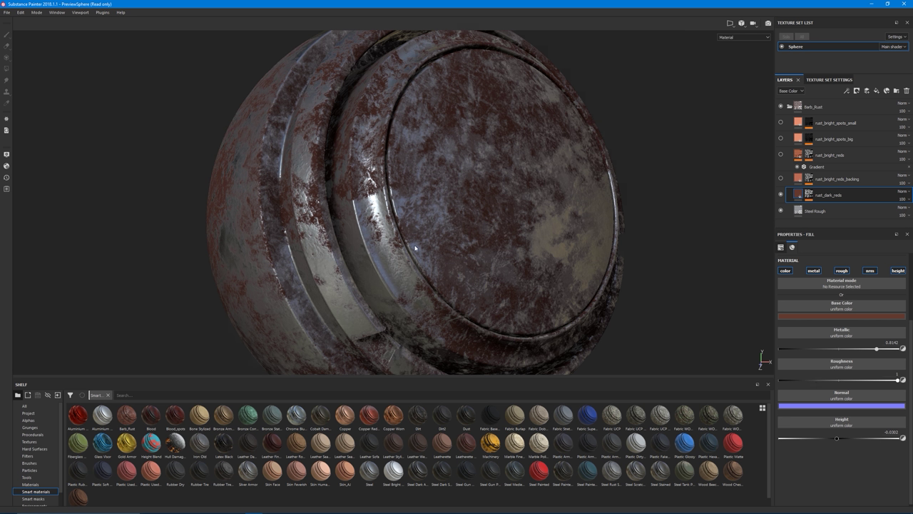
alt+drag(444, 173, 391, 275)
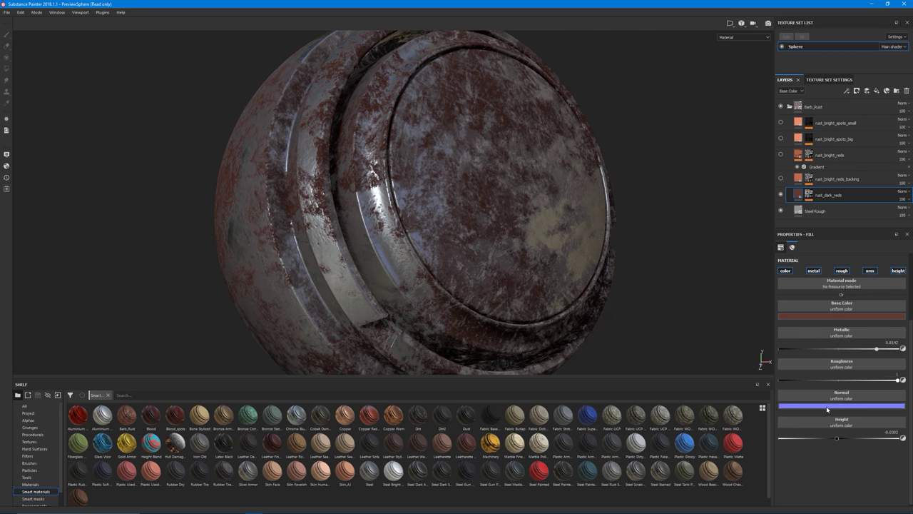
alt+drag(383, 197, 571, 218)
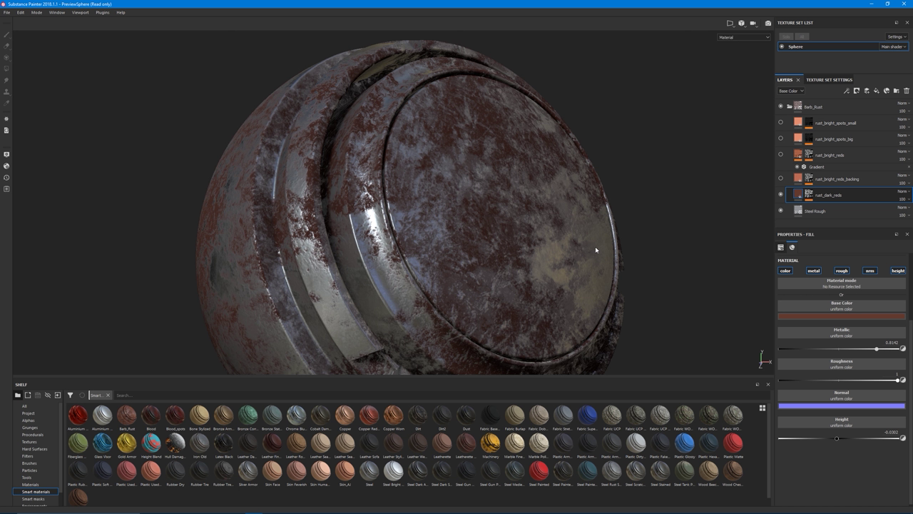
- Select the rust_bright_reds_backing layer and toggle its visibility to compare the sphere, leaving the layer shown
click(828, 179)
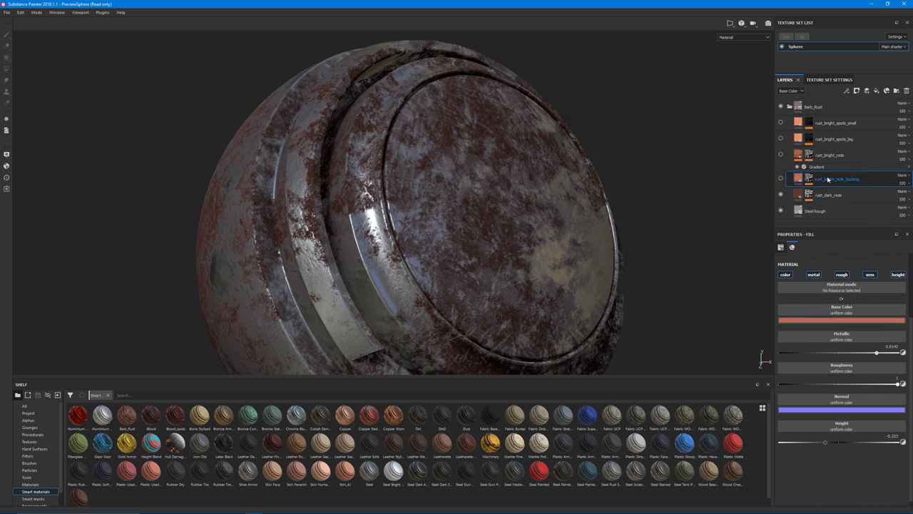
click(780, 179)
click(780, 179)
click(781, 179)
click(780, 180)
click(780, 179)
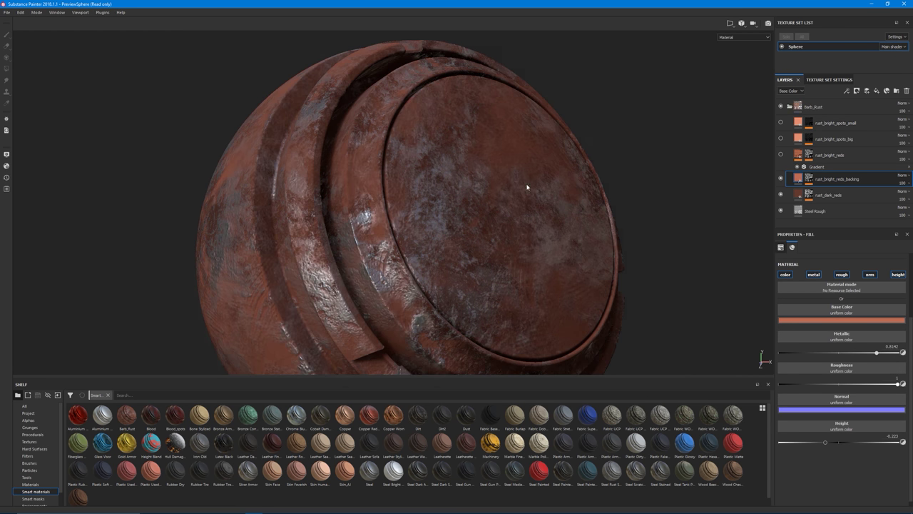
- Examine the rust_bright_reds_backing layer's bumpy relief up close around the sphere, and hide the layer again
alt+middle_drag(528, 187, 548, 142)
alt+right_drag(548, 141, 508, 211)
alt+drag(508, 211, 347, 176)
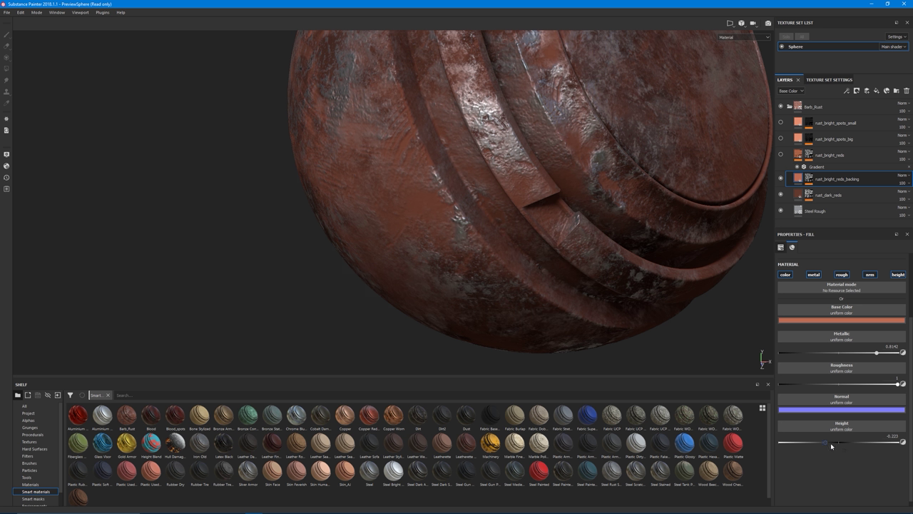
alt+drag(332, 173, 471, 205)
alt+middle_drag(471, 206, 285, 229)
alt+drag(285, 229, 369, 246)
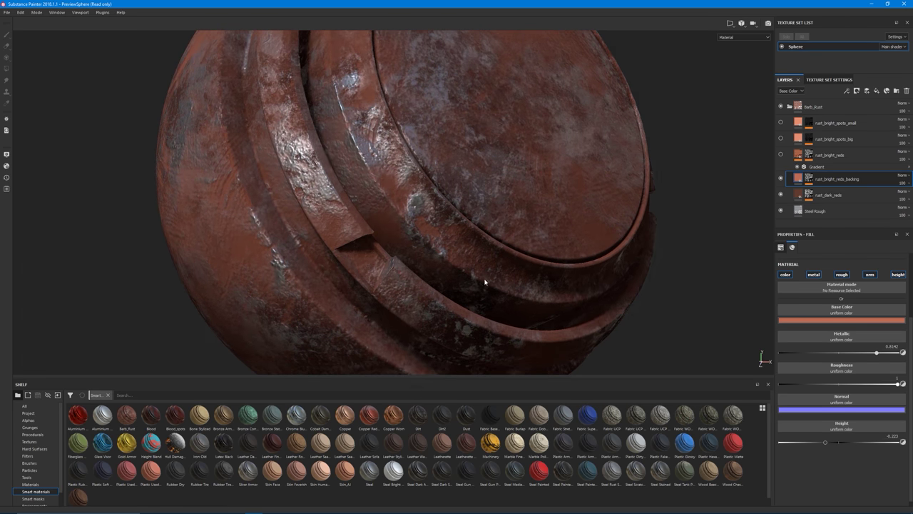
alt+right_drag(485, 282, 630, 289)
alt+drag(630, 289, 598, 293)
alt+right_drag(598, 293, 492, 258)
alt+drag(493, 258, 470, 240)
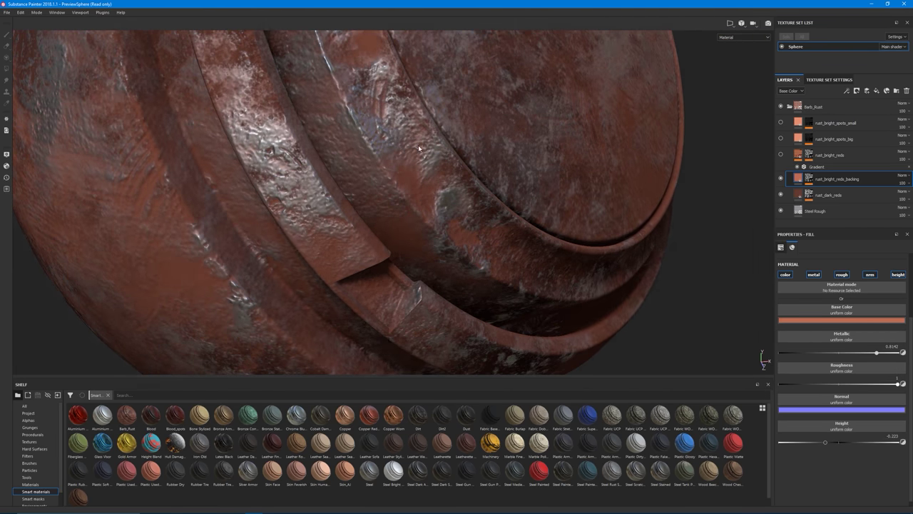
alt+middle_drag(186, 122, 314, 214)
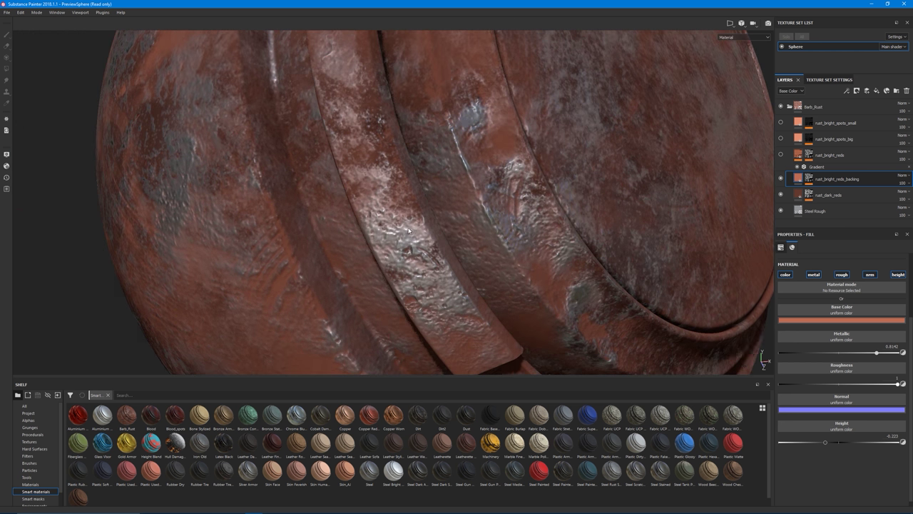
alt+right_drag(314, 214, 4, 77)
alt+right_drag(542, 217, 466, 197)
alt+middle_drag(467, 197, 311, 161)
alt+drag(310, 160, 511, 274)
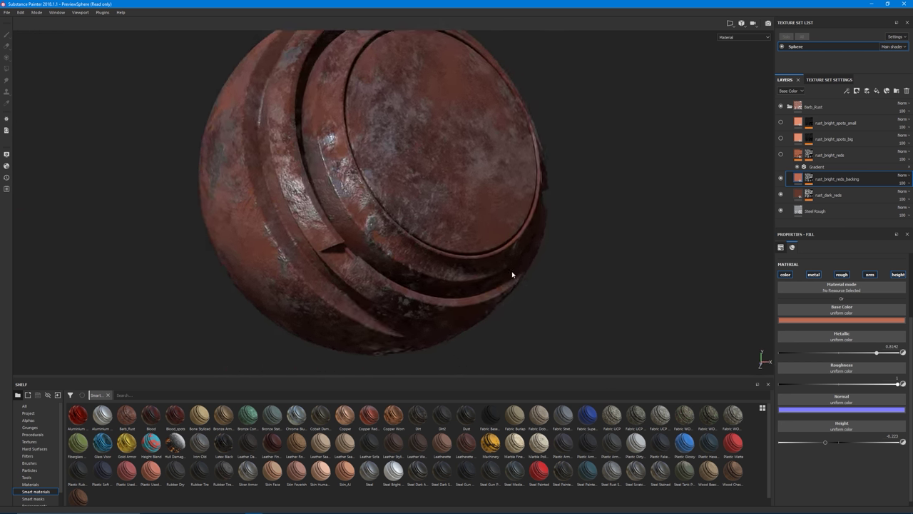
click(780, 178)
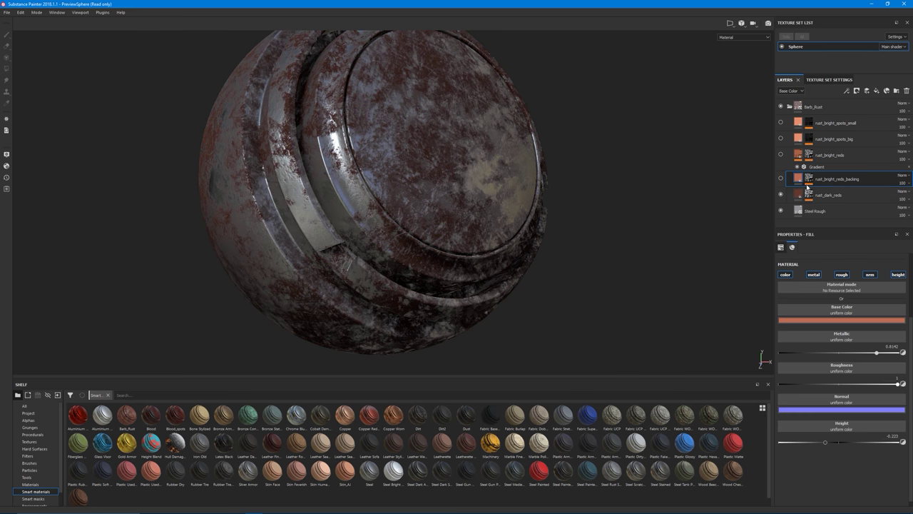
- Open the rust_dark_reds layer's mask and inspect the Grunge Dirt Scratched fill's settings against the sphere
click(809, 178)
click(797, 180)
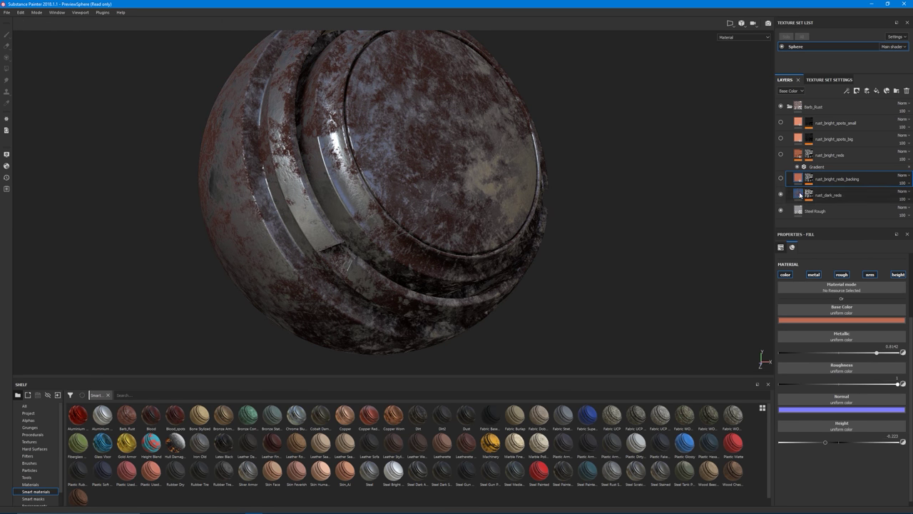
click(799, 195)
click(809, 195)
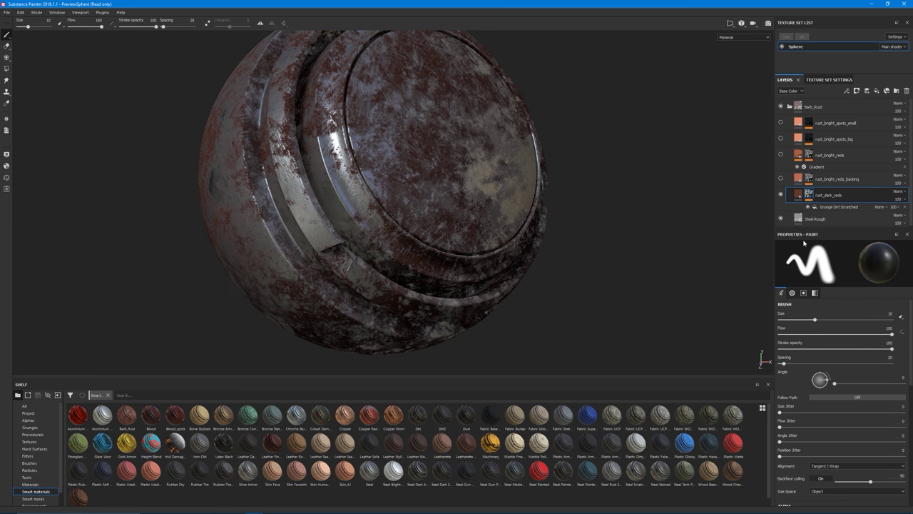
click(836, 207)
mouse_move(443, 243)
alt+middle_down()
mouse_move(436, 270)
mouse_move(448, 253)
alt+middle_up()
scroll(449, 252, up, 2)
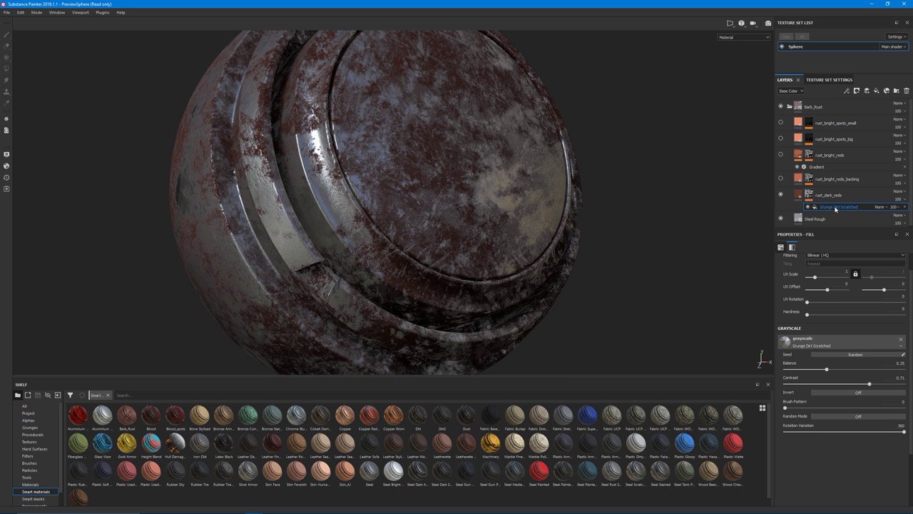
- Search the shelf's grunges for "dirt scr" and compare the scratched dirt grunge with the dark rust pattern on the sphere
click(29, 427)
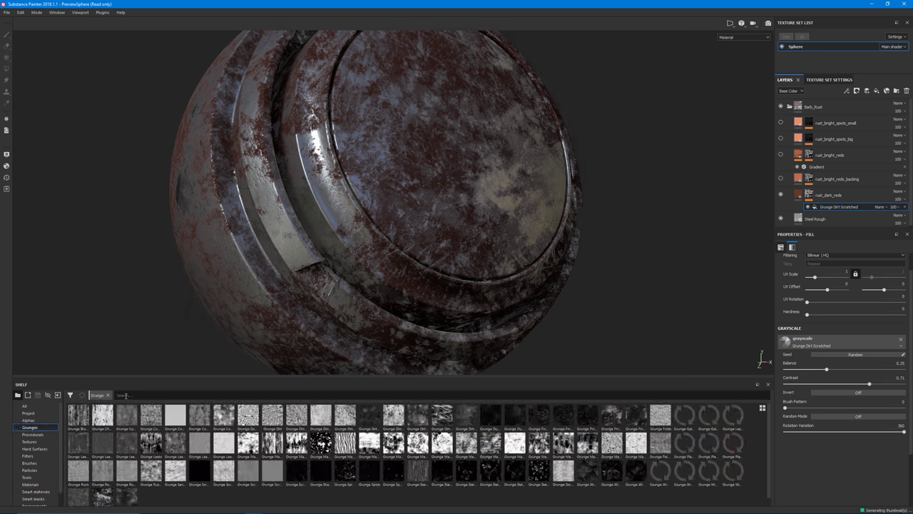
click(152, 393)
text(dirt)
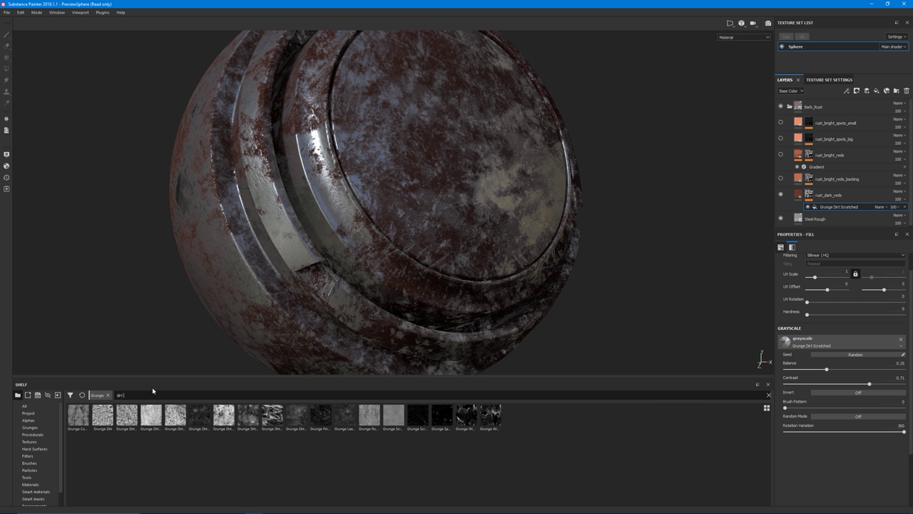
text( scr)
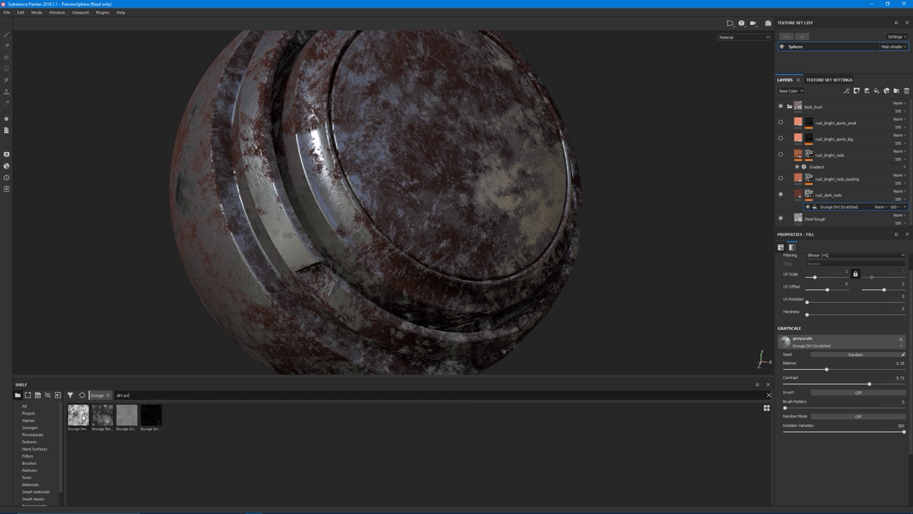
mouse_move(83, 417)
alt+drag(396, 268, 325, 142)
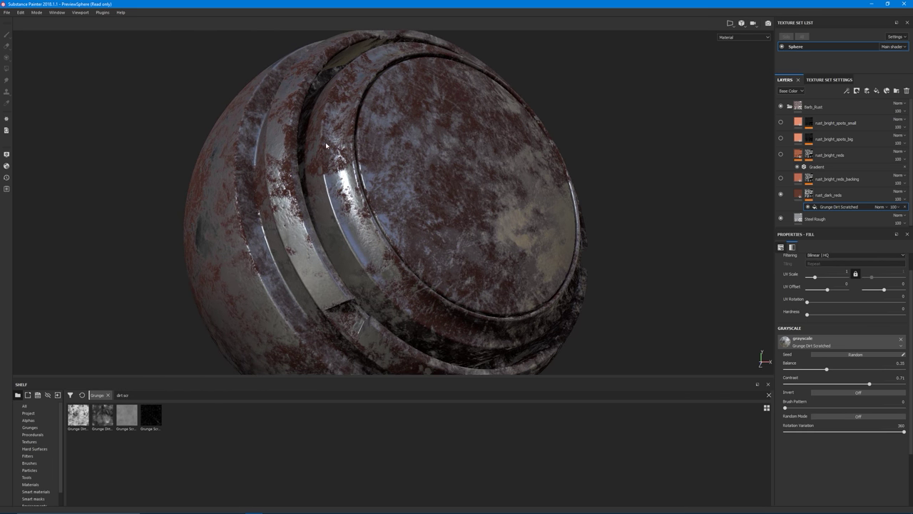
- Select the rust_bright_reds_backing layer and toggle its visibility to compare its rust coverage, leaving the layer hidden
click(781, 180)
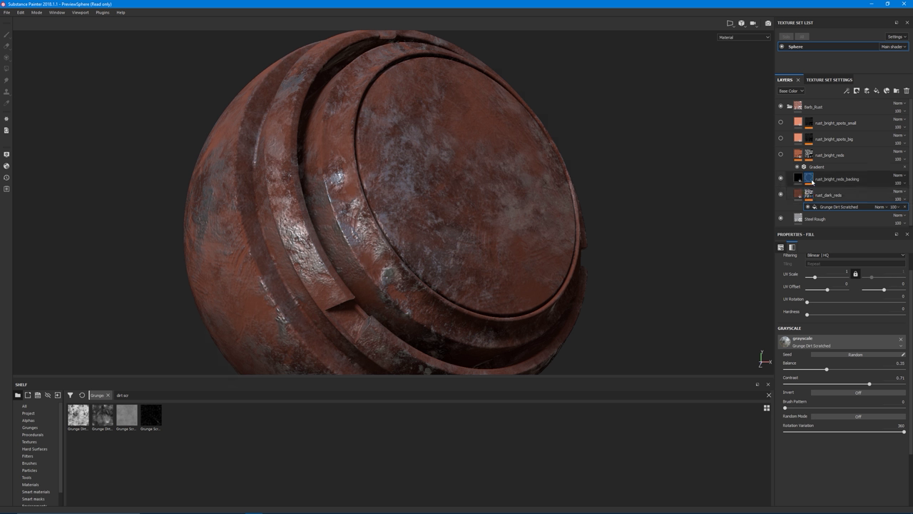
click(799, 183)
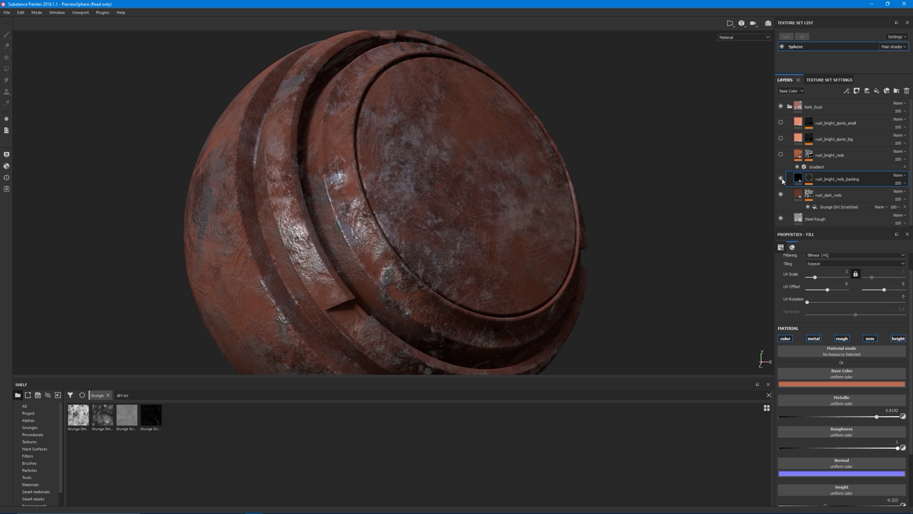
click(780, 179)
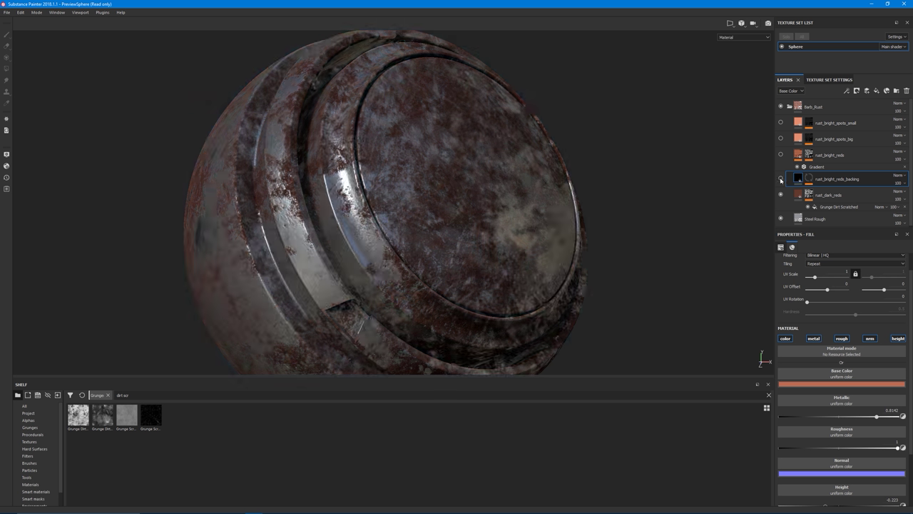
click(781, 179)
click(781, 179)
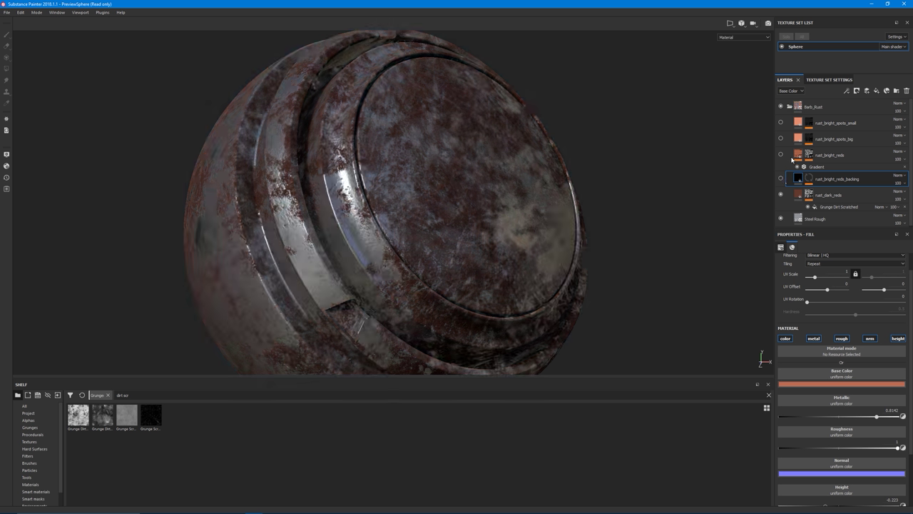
- Select the rust_bright_reds layer, make it visible on the sphere, and review its tri-planar fill settings
click(827, 194)
click(825, 156)
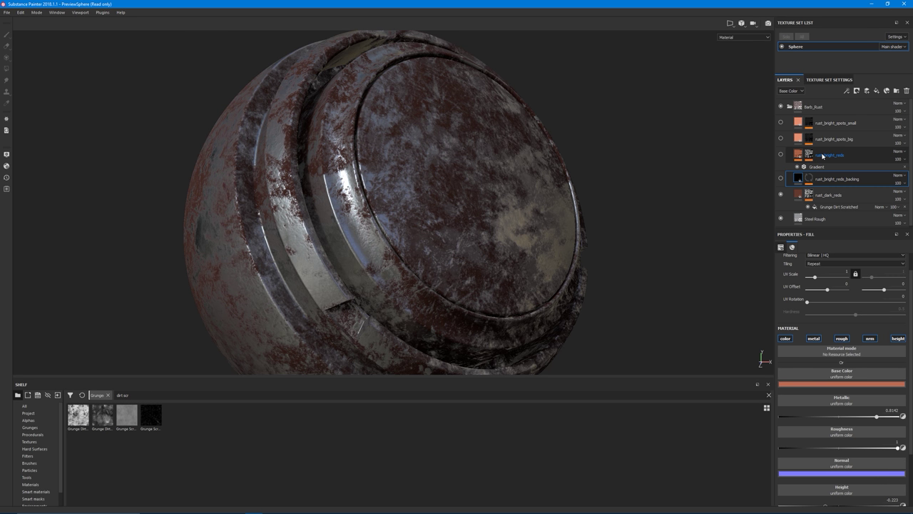
click(781, 155)
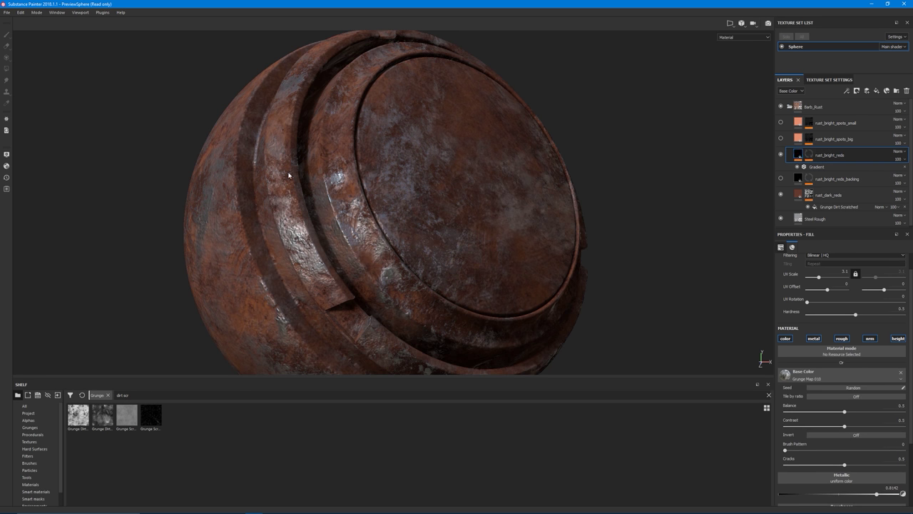
alt+drag(372, 255, 392, 226)
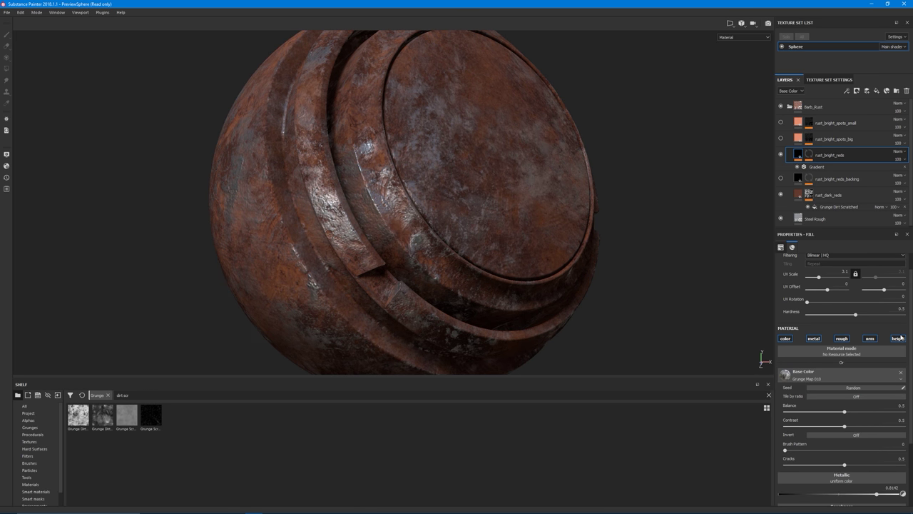
scroll(909, 360, up, 1)
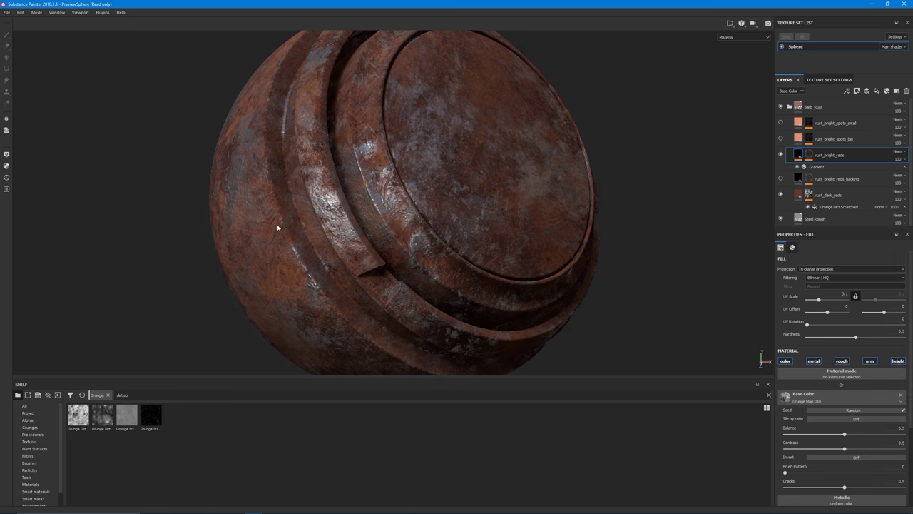
- Switch the viewport to the Base Color channel and examine the bright reds' colour variation up close
alt+drag(277, 224, 350, 210)
key(c)
alt+drag(348, 158, 333, 268)
alt+right_drag(333, 267, 321, 300)
alt+drag(321, 300, 340, 170)
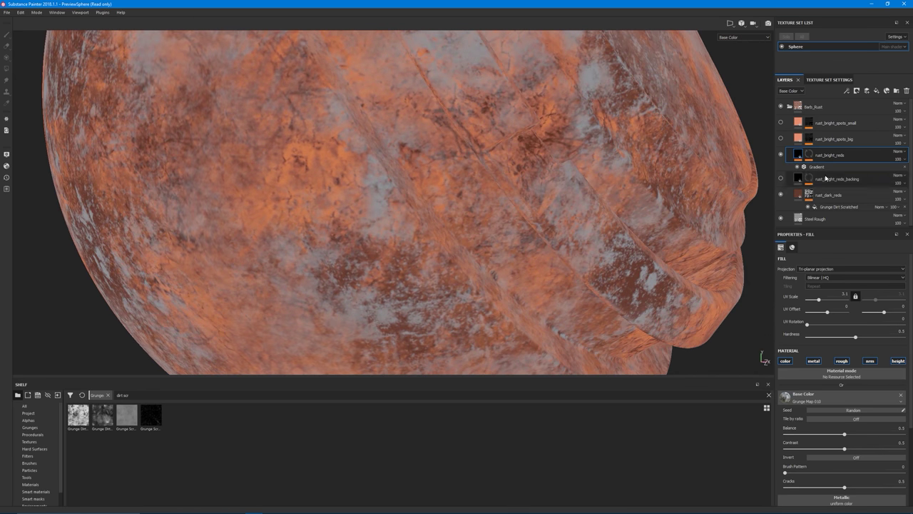
- Turn off the Gradient filter on the rust_bright_reds layer and examine the underlying grayscale grunge around the sphere
click(804, 167)
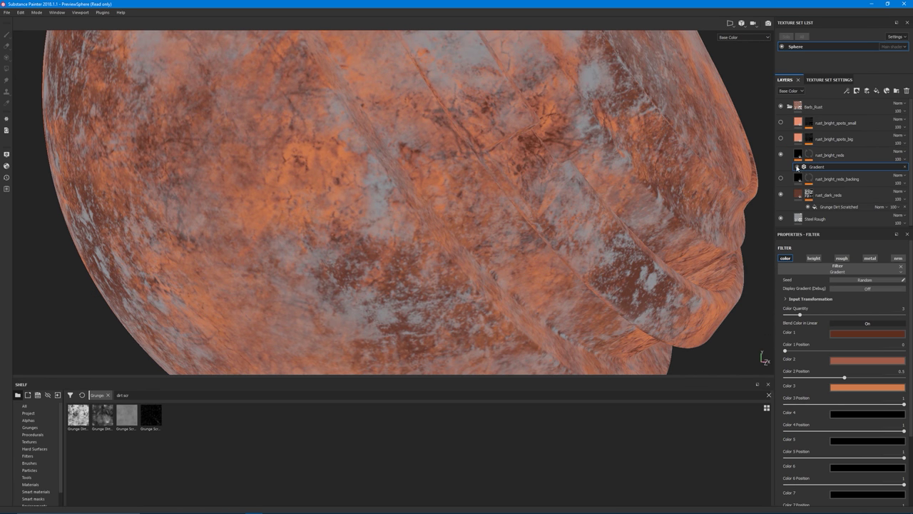
click(797, 167)
alt+drag(464, 145, 414, 154)
scroll(414, 154, down, 3)
scroll(414, 154, down, 3)
alt+middle_drag(414, 155, 423, 229)
alt+drag(422, 235, 384, 243)
alt+middle_drag(384, 243, 378, 194)
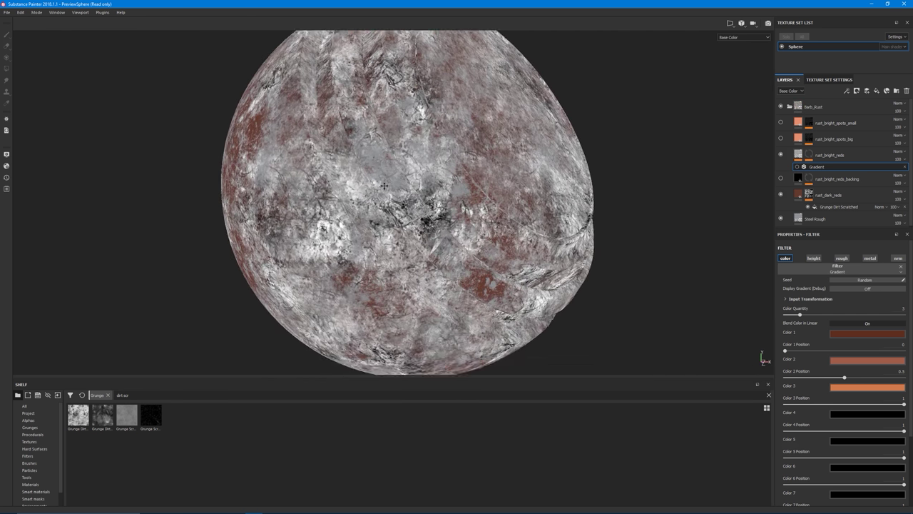
alt+drag(378, 194, 413, 265)
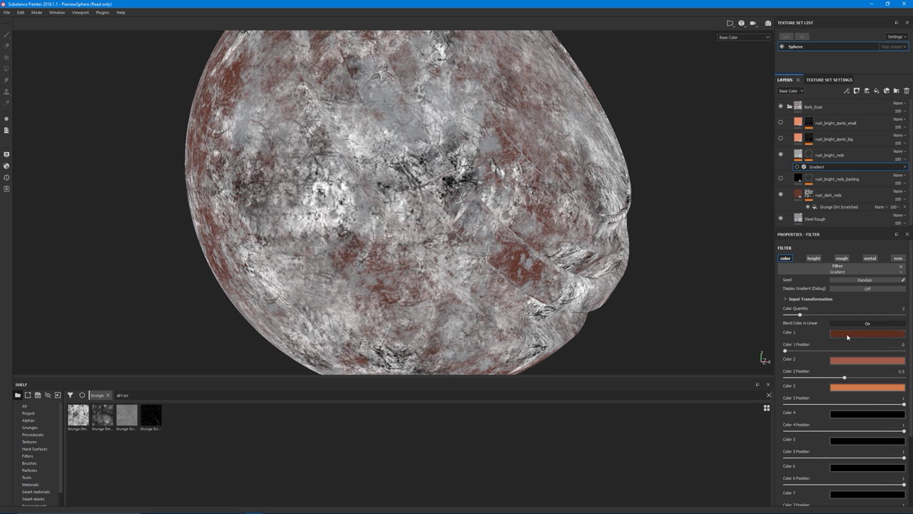
- Turn the Gradient filter back on and examine the resulting rust colours around the sphere and up close
click(797, 154)
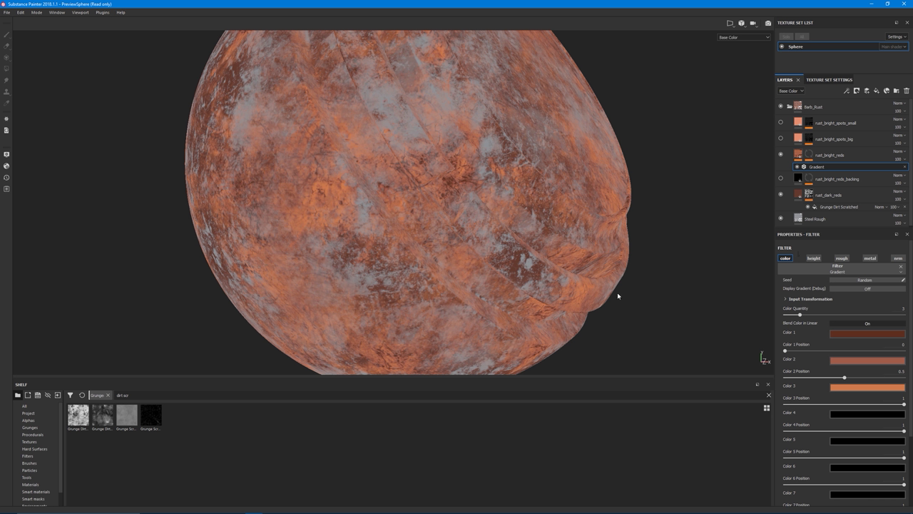
alt+drag(476, 237, 485, 271)
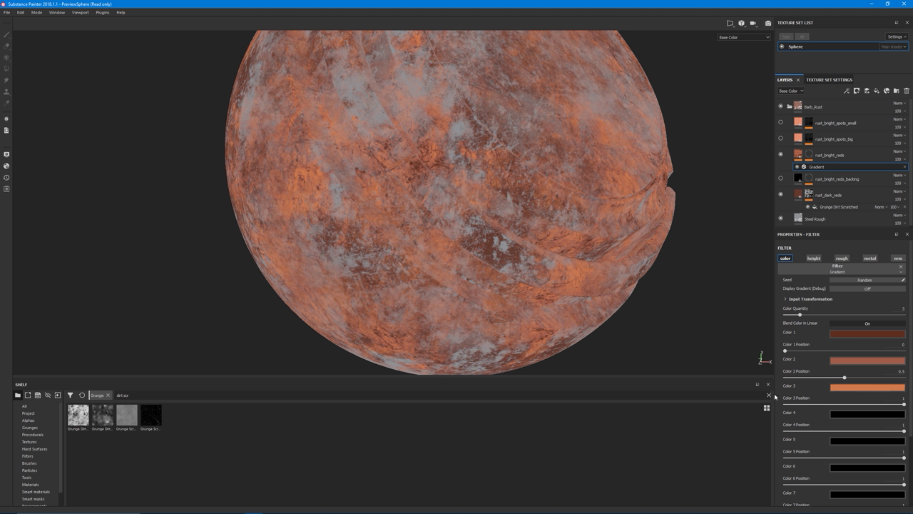
alt+drag(469, 247, 345, 198)
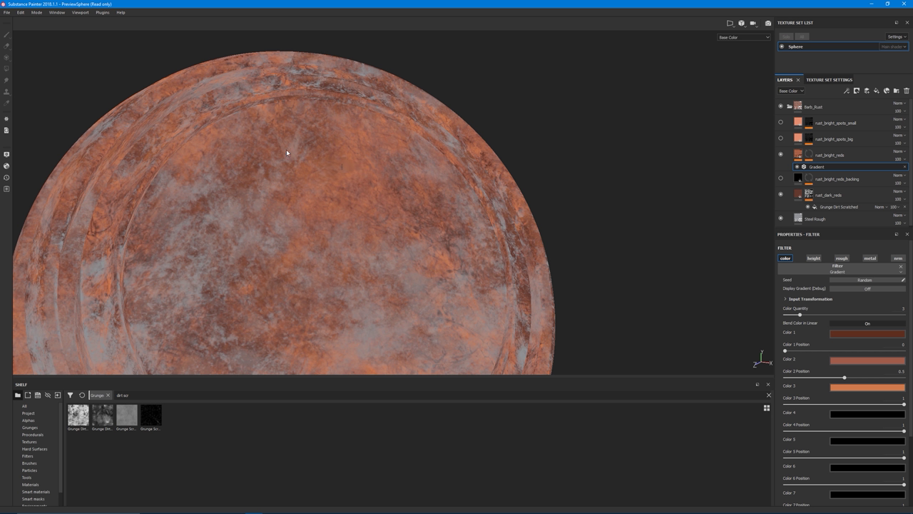
alt+drag(288, 151, 369, 176)
alt+right_drag(369, 175, 317, 125)
alt+drag(318, 125, 338, 211)
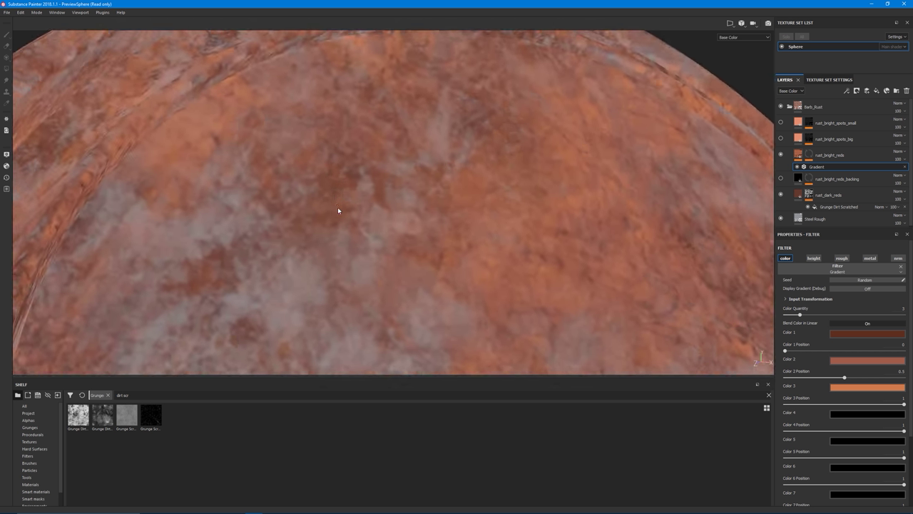
- Toggle the rust_dark_reds layer's visibility, leave it hidden, and examine the bright reds' base color over the steel alone
click(781, 195)
click(781, 195)
click(781, 195)
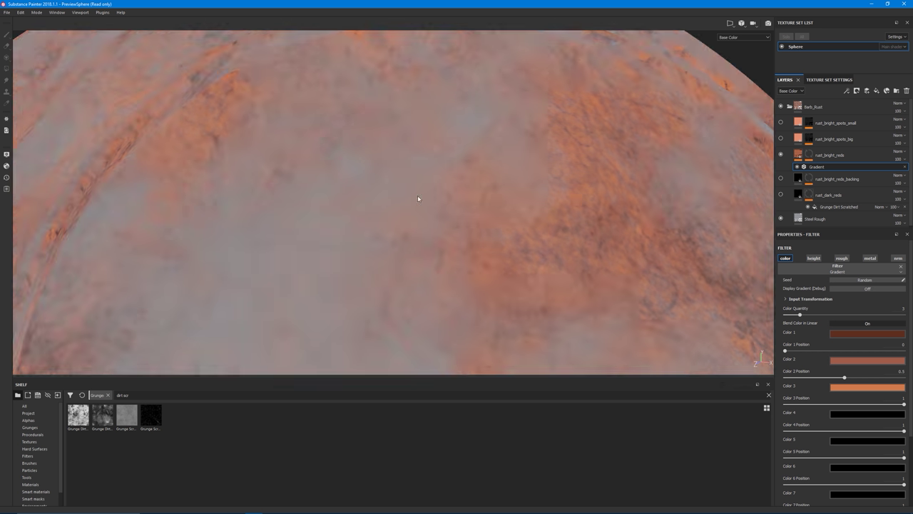
alt+right_drag(418, 197, 471, 246)
alt+drag(471, 246, 491, 203)
scroll(223, 209, down, 2)
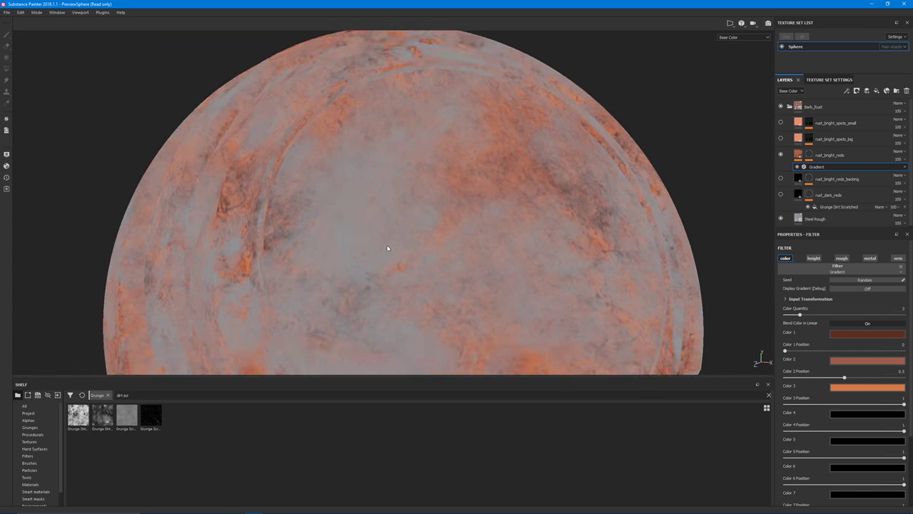
alt+drag(387, 247, 359, 227)
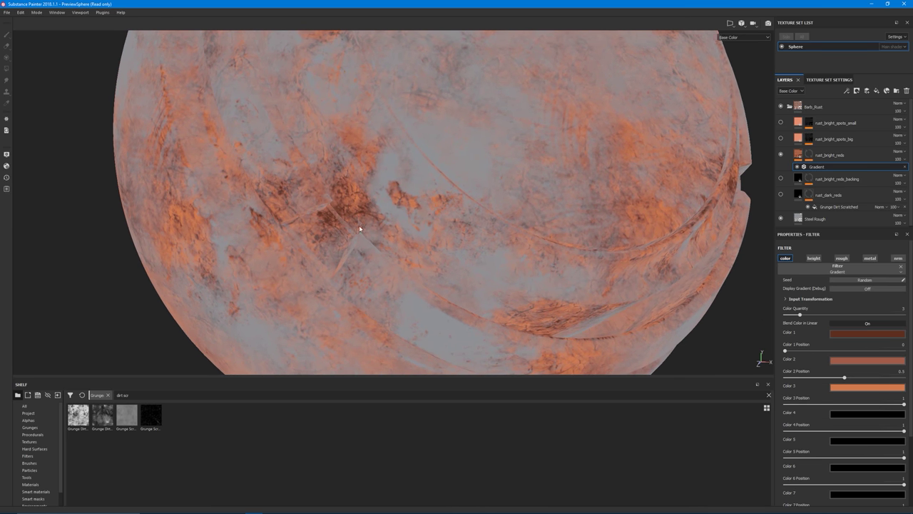
- Toggle the Gradient filter to compare the grayscale grunge with its coloured version, leaving the filter enabled
click(797, 166)
click(798, 167)
click(797, 168)
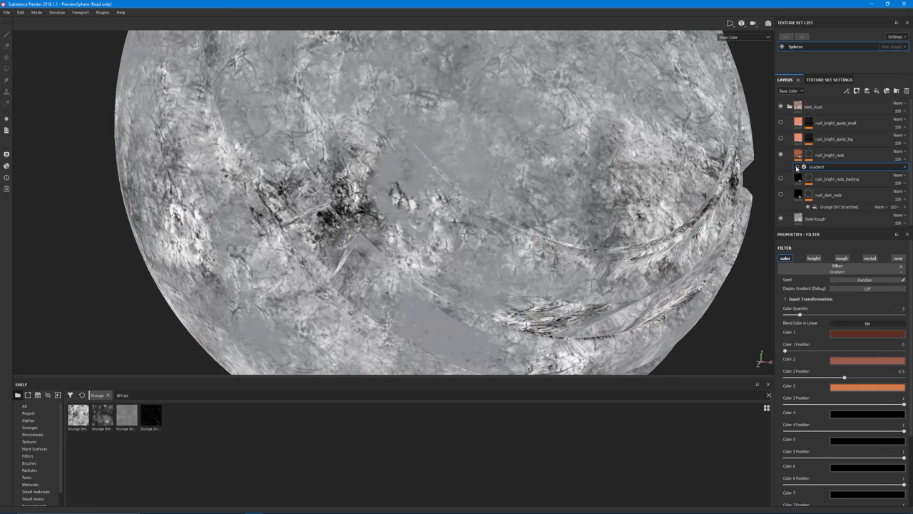
click(797, 167)
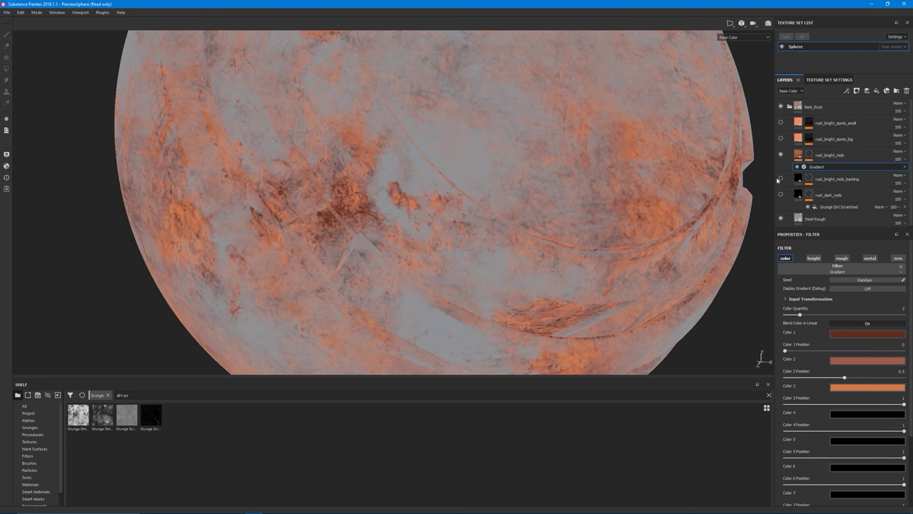
alt+drag(444, 169, 438, 193)
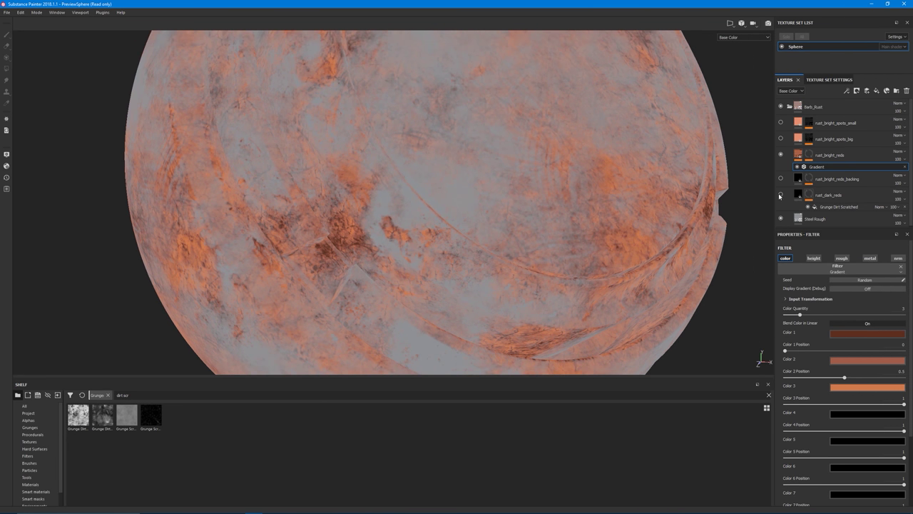
- Show the rust_dark_reds layer again, return the viewport to Material view, and review the rust_bright_reds layer's material properties
click(780, 195)
alt+drag(426, 149, 336, 203)
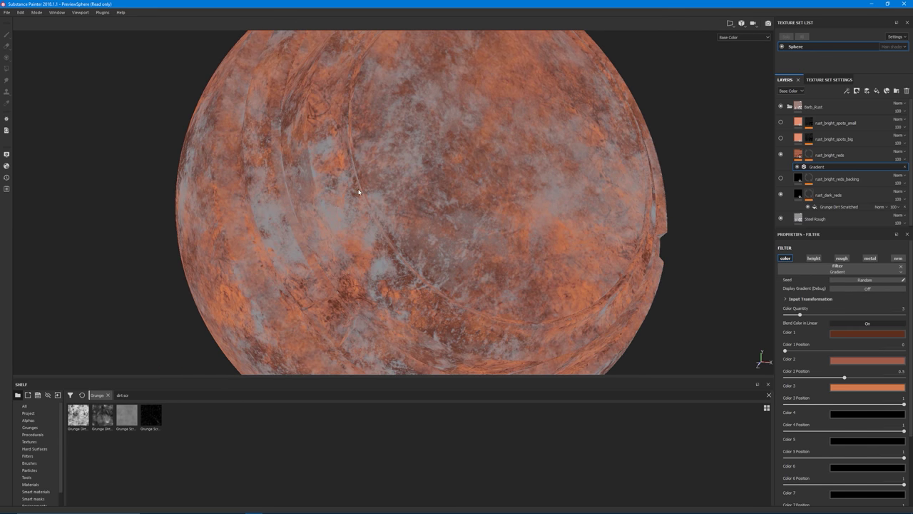
key(m)
click(842, 155)
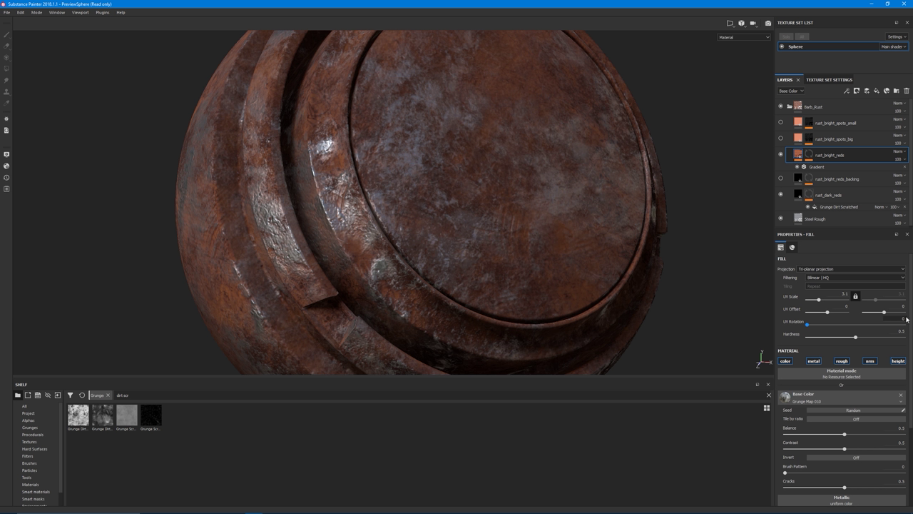
scroll(906, 321, down, 2)
scroll(842, 371, down, 1)
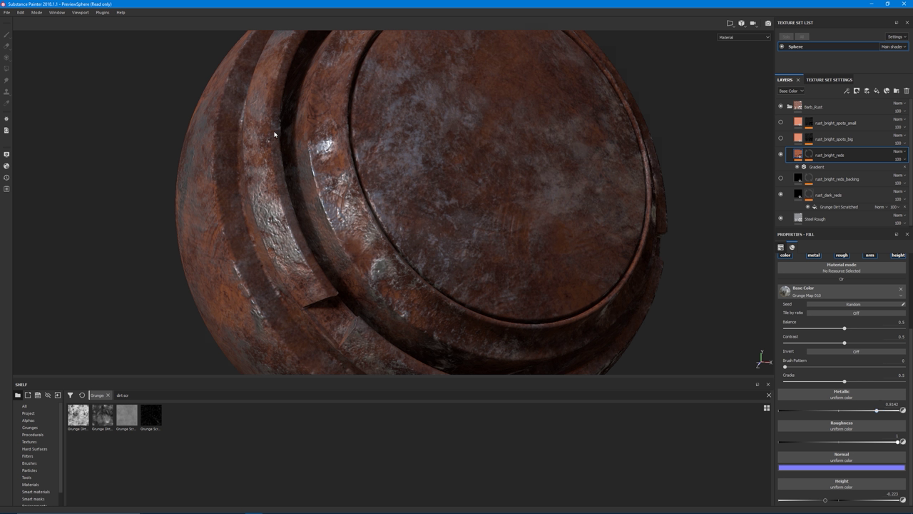
- Examine the combined dark and bright rust's roughness and relief around the sphere, both up close and from farther away
alt+drag(275, 135, 378, 247)
alt+right_drag(377, 247, 98, 185)
alt+drag(314, 196, 316, 220)
alt+right_drag(316, 220, 373, 245)
alt+drag(373, 245, 368, 237)
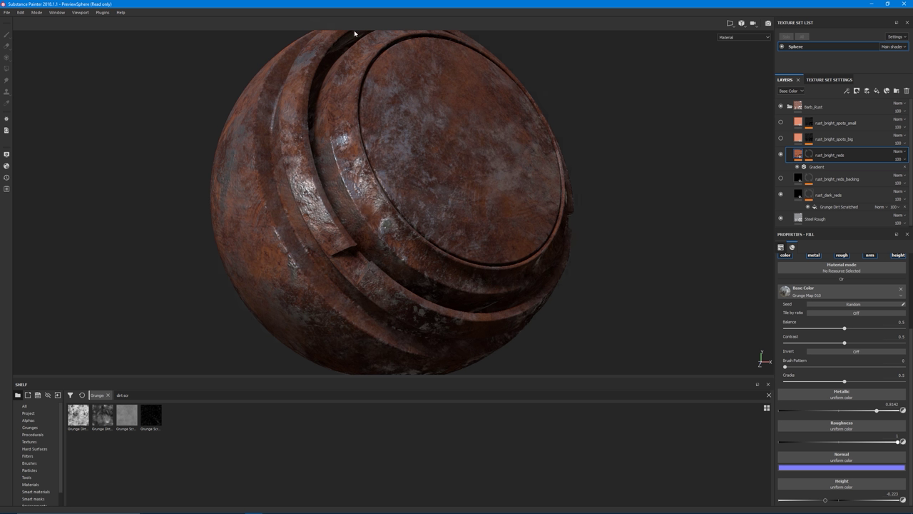
alt+drag(375, 162, 342, 192)
alt+right_drag(342, 192, 502, 241)
alt+drag(265, 207, 337, 200)
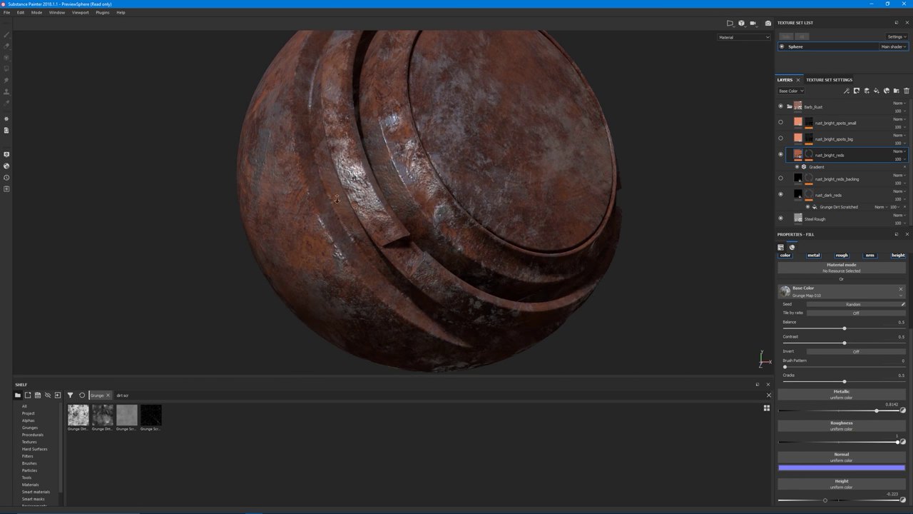
alt+right_drag(337, 199, 351, 184)
mouse_move(351, 184)
alt+middle_down()
mouse_move(333, 217)
mouse_move(361, 199)
alt+middle_up()
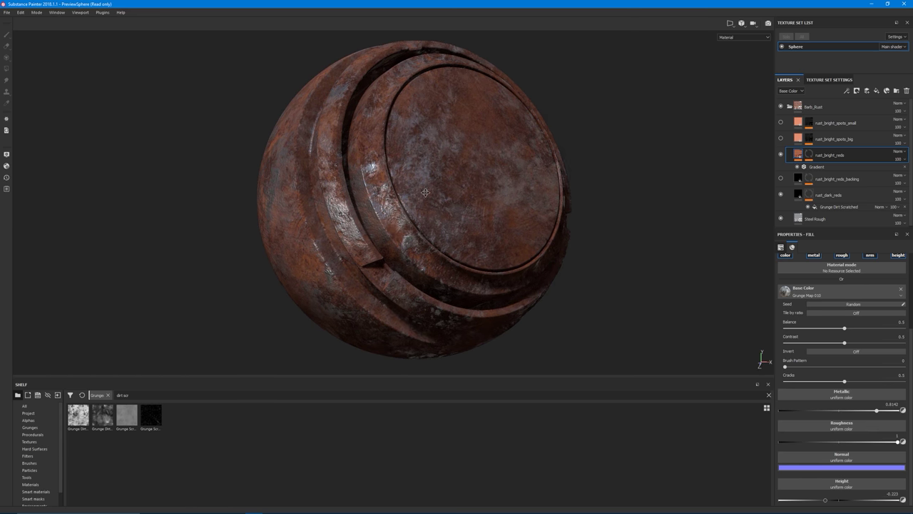
- Show the rust_bright_spots_big layer and toggle its visibility to compare the surface with and without it, leaving it visible
alt+drag(426, 193, 300, 218)
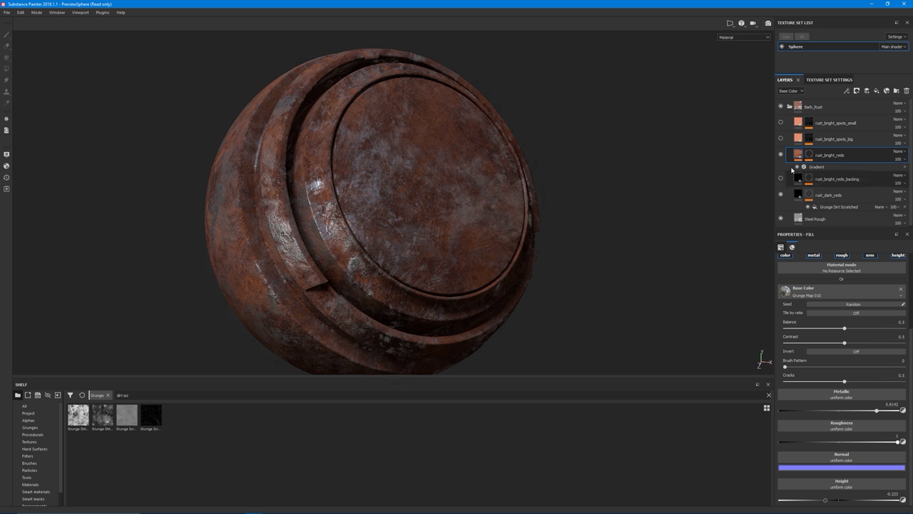
double_click(835, 139)
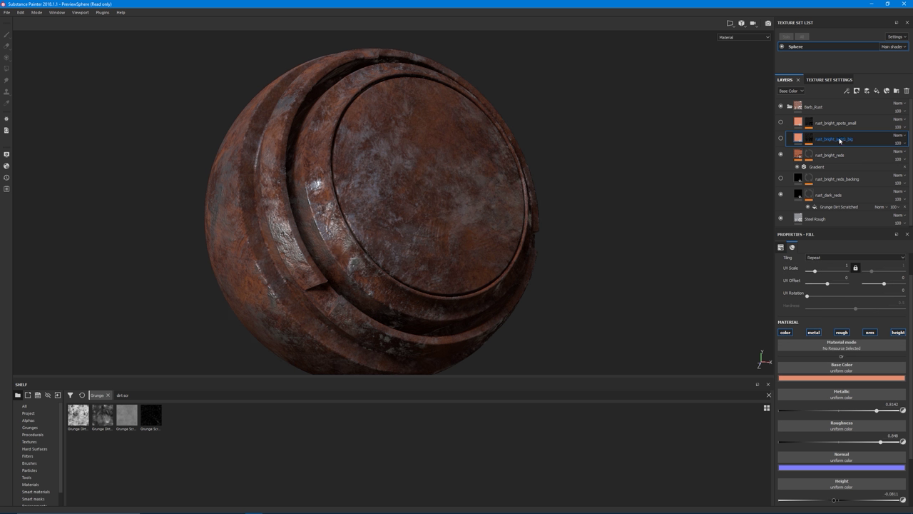
key(Return)
click(781, 139)
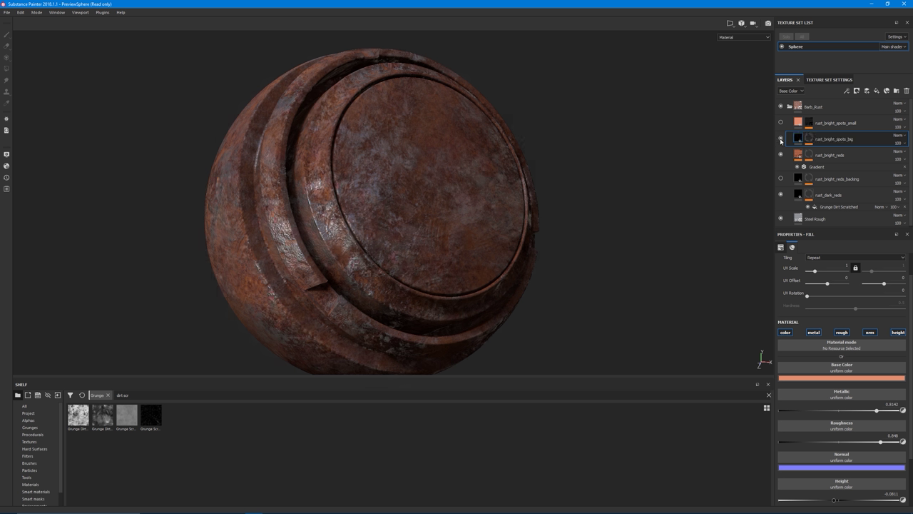
click(780, 139)
click(781, 139)
click(780, 139)
click(781, 139)
- Examine the big bright spots' color and roughness up close from several angles and under a rotated environment light
alt+middle_drag(427, 237, 422, 267)
alt+drag(422, 267, 412, 236)
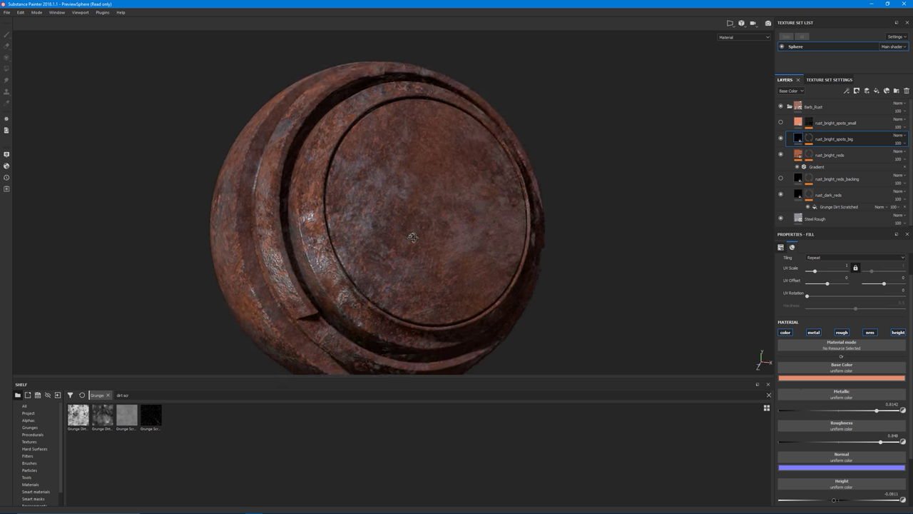
alt+right_drag(178, 163, 602, 268)
alt+drag(601, 268, 406, 243)
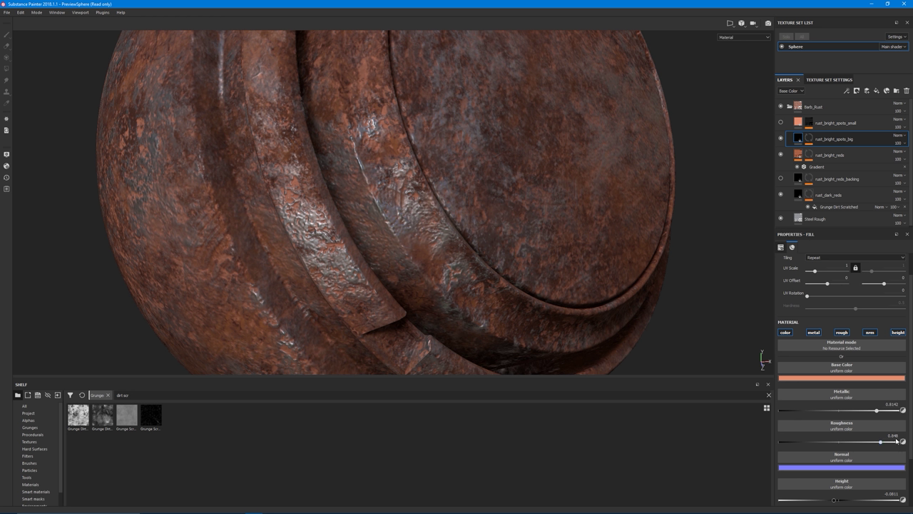
alt+drag(392, 297, 411, 199)
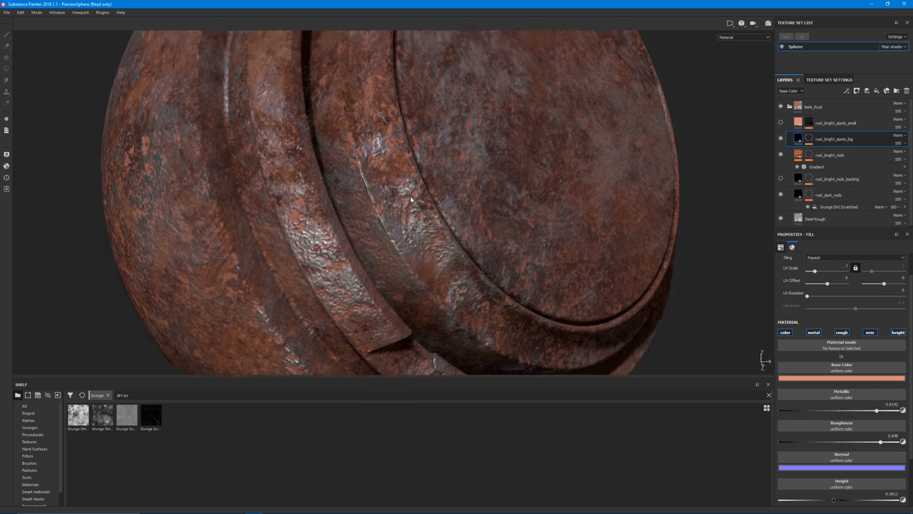
alt+drag(464, 242, 475, 212)
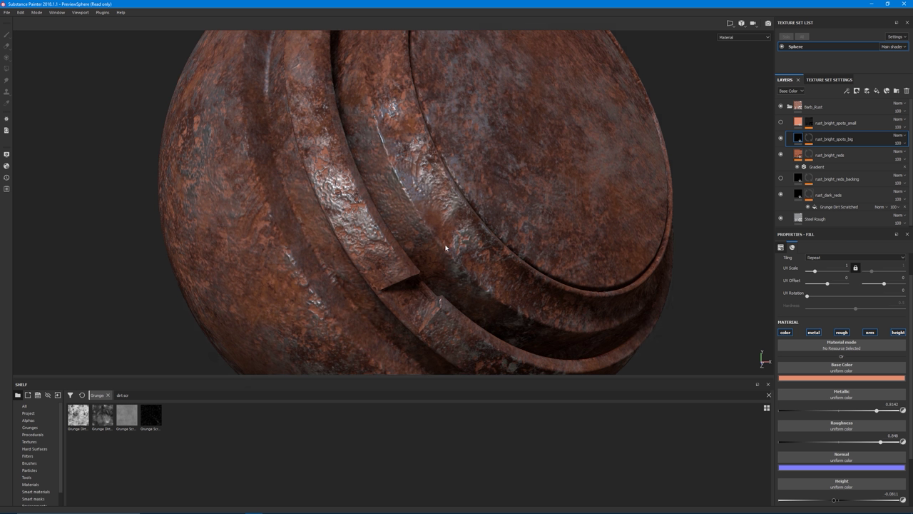
alt+drag(431, 254, 490, 228)
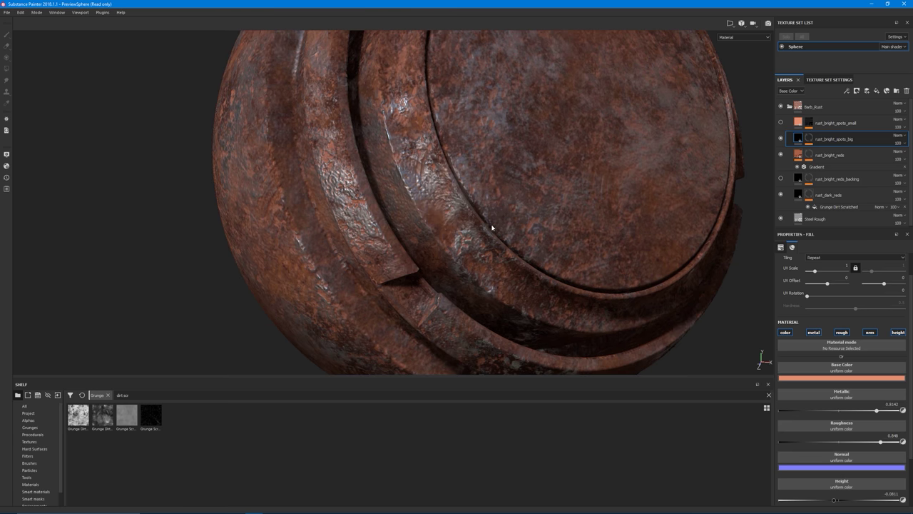
shift+right_drag(490, 228, 473, 213)
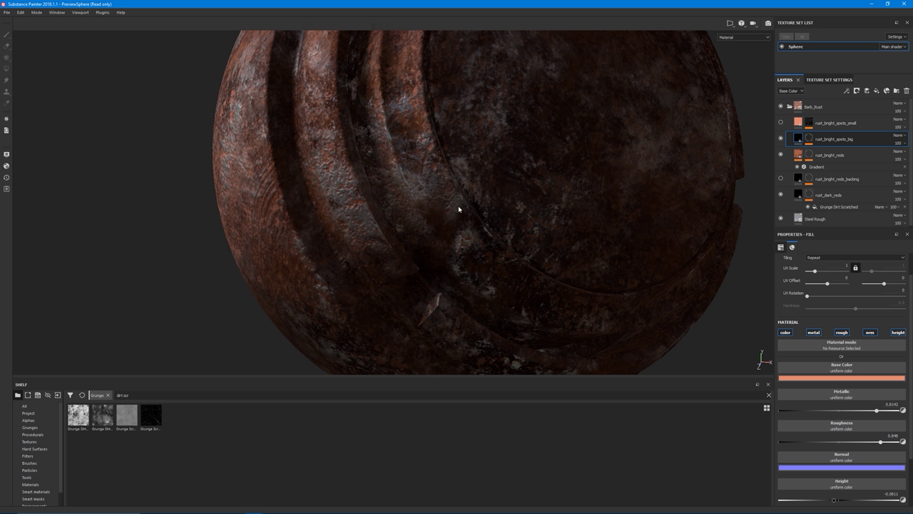
alt+drag(459, 209, 462, 228)
- View the Base Color and Height channels, and switch the viewport to a close-up of the Roughness channel
key(c)
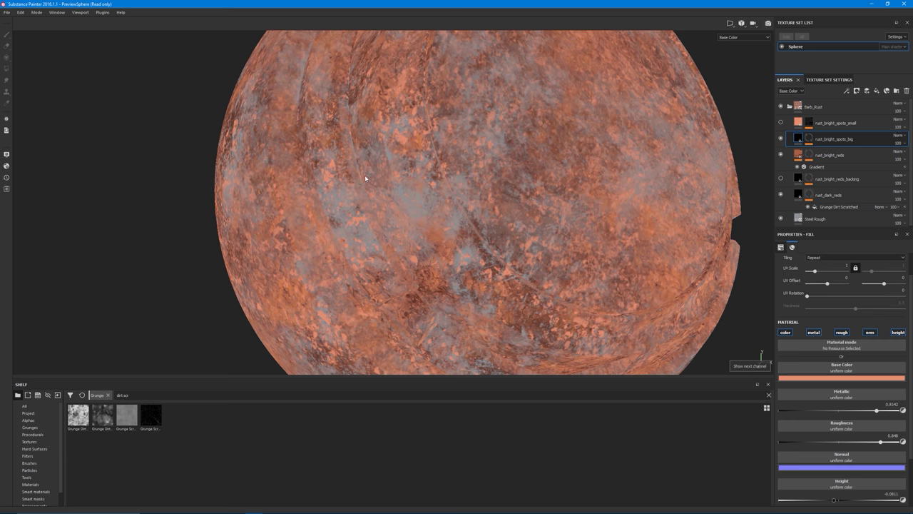
key(c)
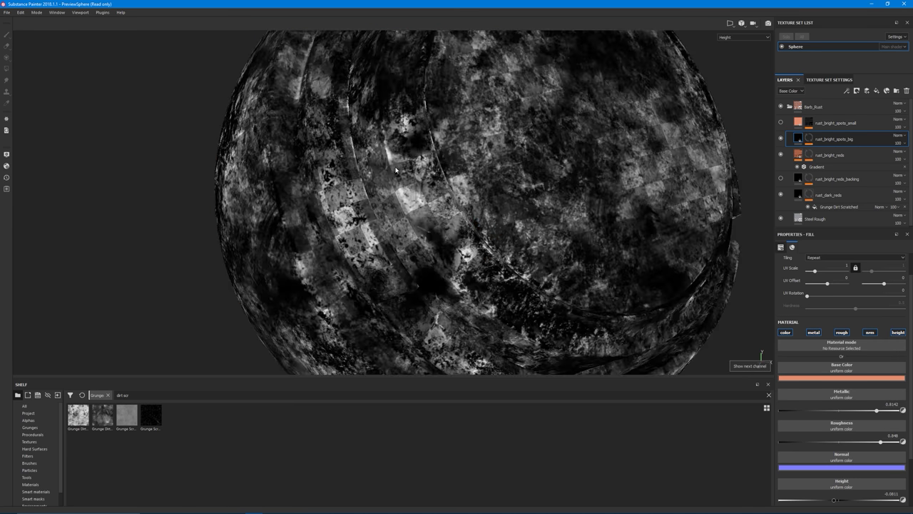
click(725, 38)
click(731, 66)
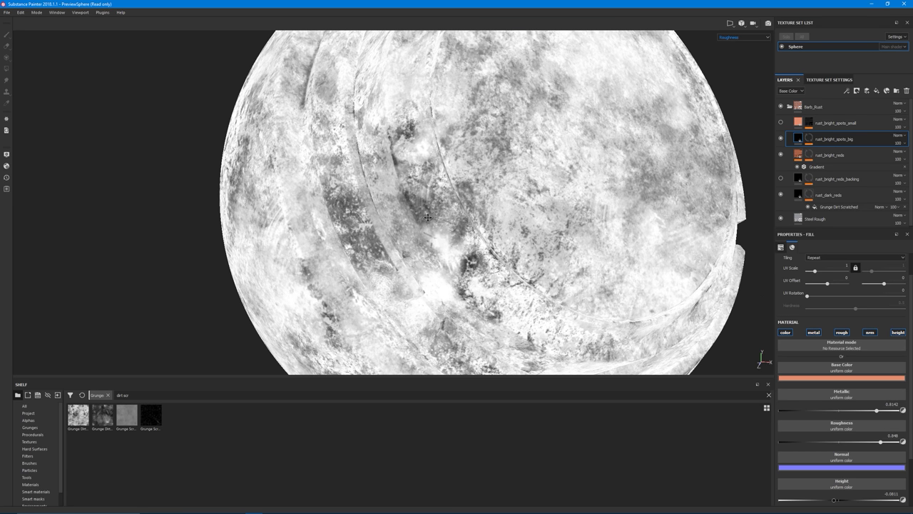
alt+right_drag(428, 217, 597, 266)
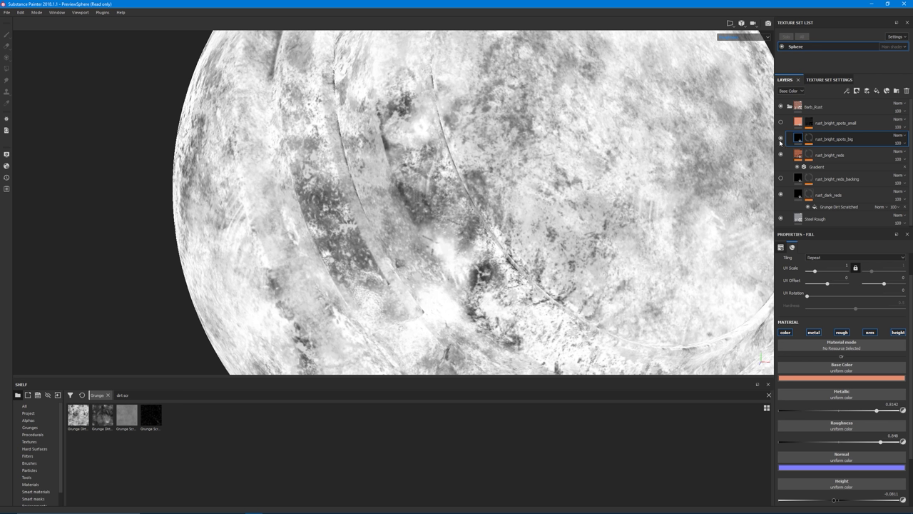
- Toggle the rust_bright_spots_big layer repeatedly to compare its effect on the Roughness channel, leaving the layer visible
click(781, 139)
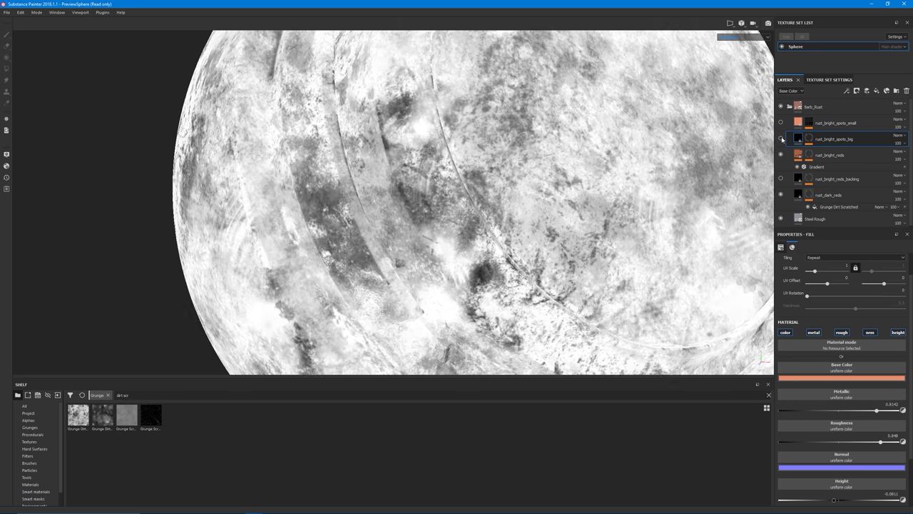
click(781, 139)
click(781, 139)
click(781, 138)
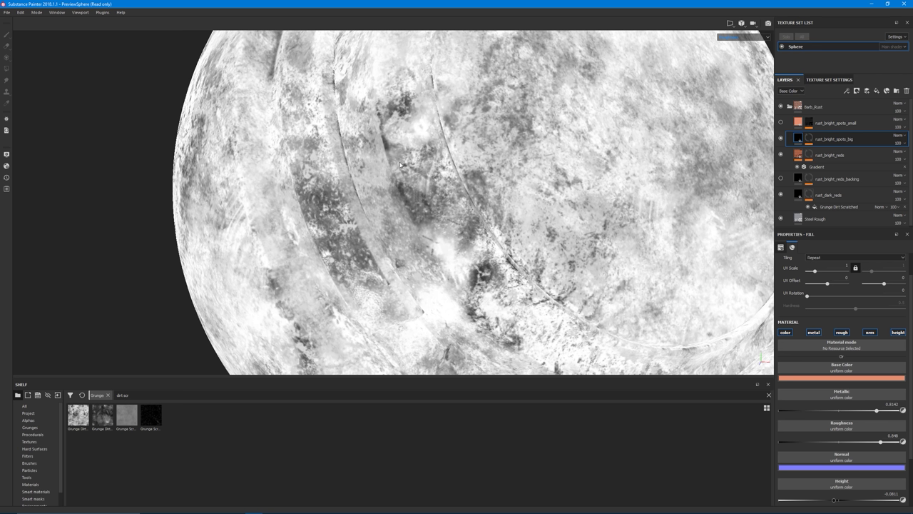
click(782, 139)
click(781, 140)
click(781, 139)
click(781, 139)
click(781, 139)
click(782, 139)
click(782, 139)
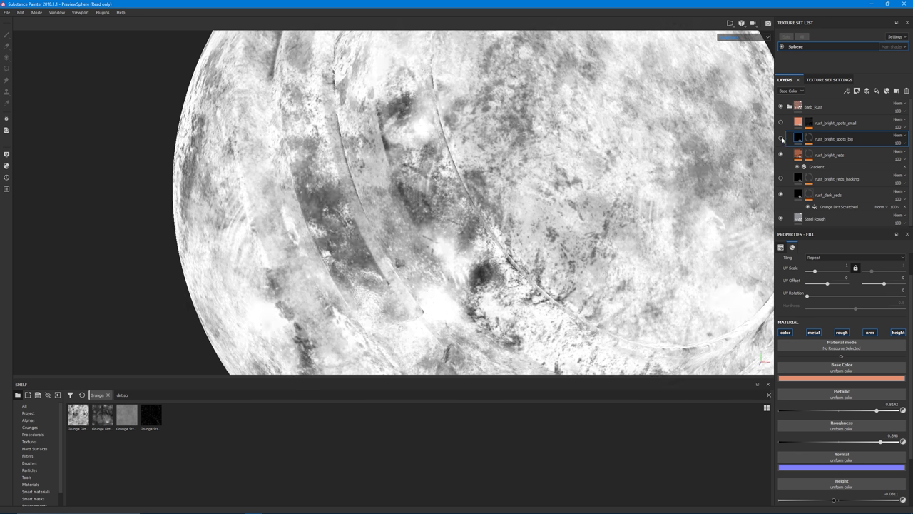
click(782, 139)
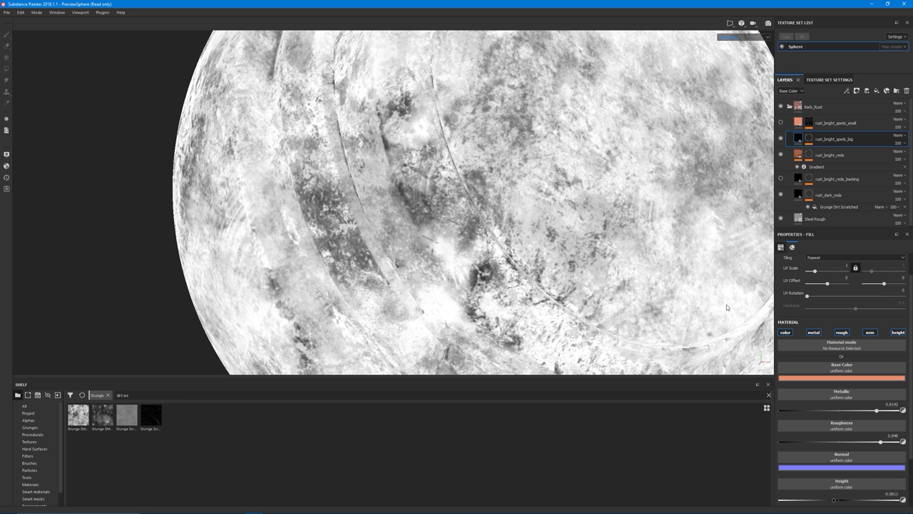
- Return the viewport to Material view and examine the big spots under different lighting, both up close and across the whole sphere
alt+middle_drag(727, 308, 657, 309)
key(m)
alt+drag(615, 278, 650, 278)
shift+right_drag(651, 278, 659, 314)
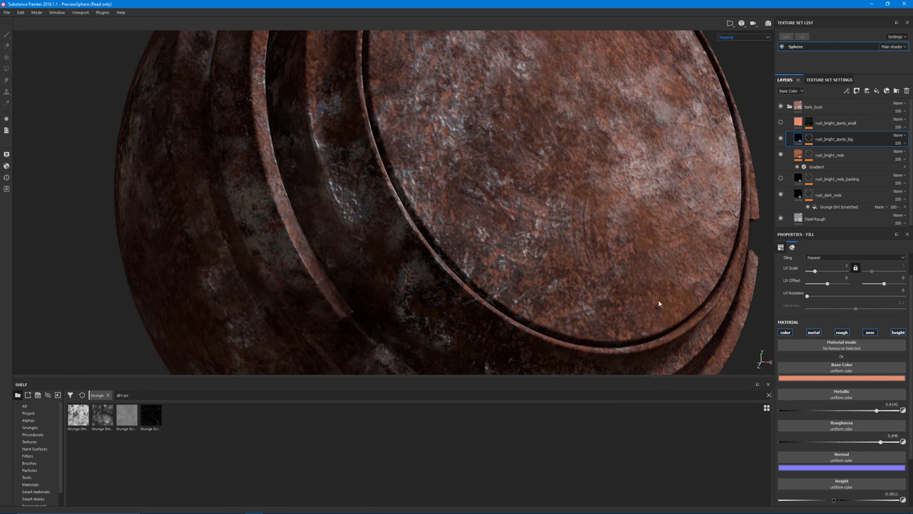
alt+right_drag(618, 262, 208, 200)
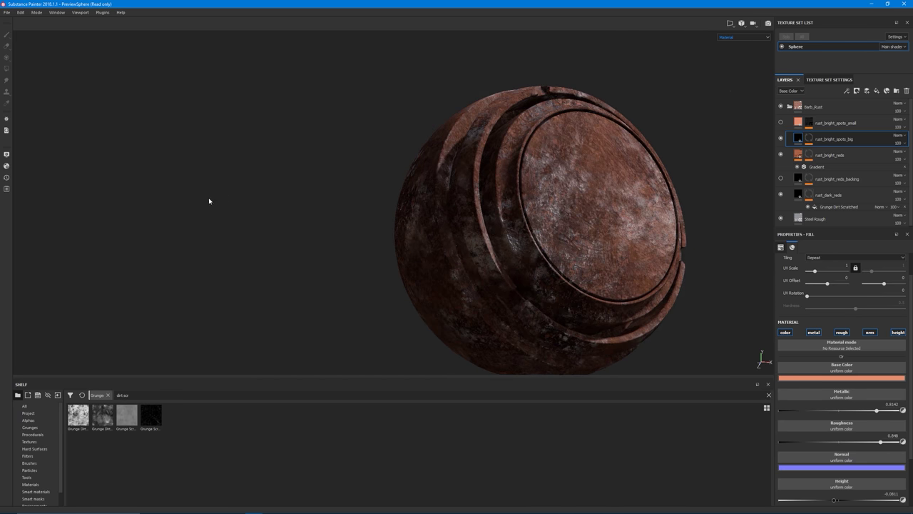
alt+middle_drag(436, 232, 317, 196)
alt+right_drag(316, 195, 375, 227)
alt+middle_drag(375, 227, 363, 234)
alt+drag(363, 234, 458, 250)
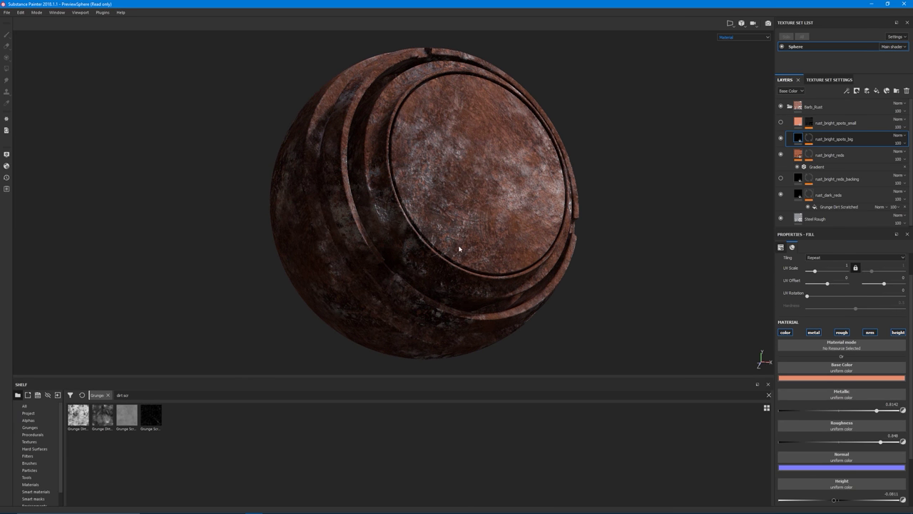
- Inspect the rust_bright_spots_big layer's mask on the sphere and review the Grunge Stone Details fill's settings
click(809, 139)
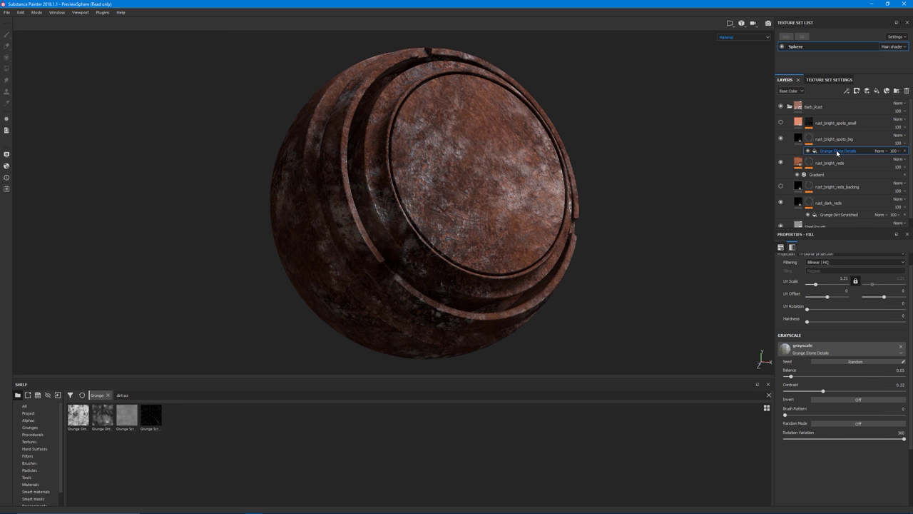
alt+click(806, 140)
alt+drag(460, 207, 441, 246)
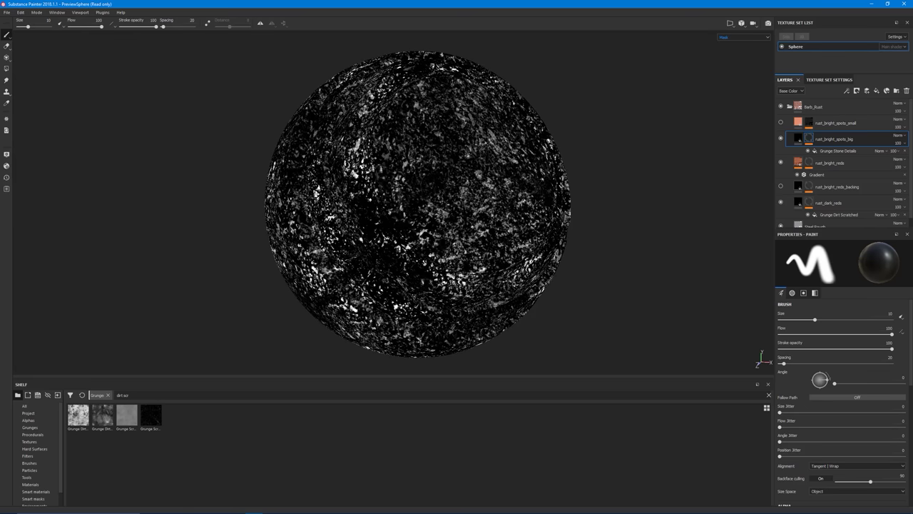
click(835, 150)
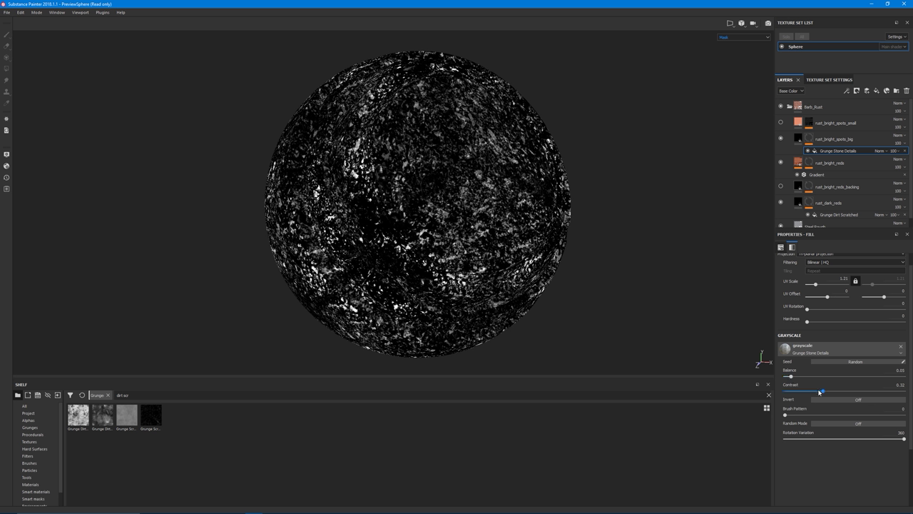
alt+drag(418, 204, 428, 221)
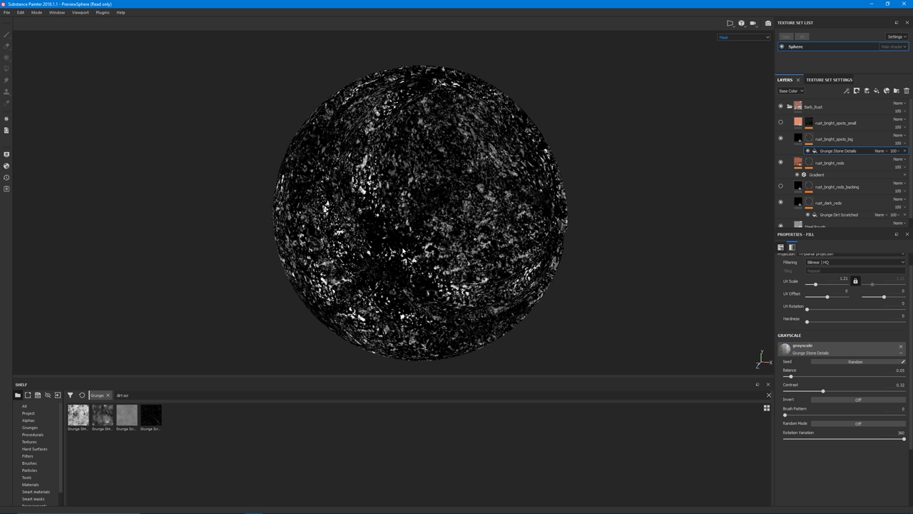
alt+drag(394, 251, 422, 257)
alt+middle_drag(422, 257, 432, 235)
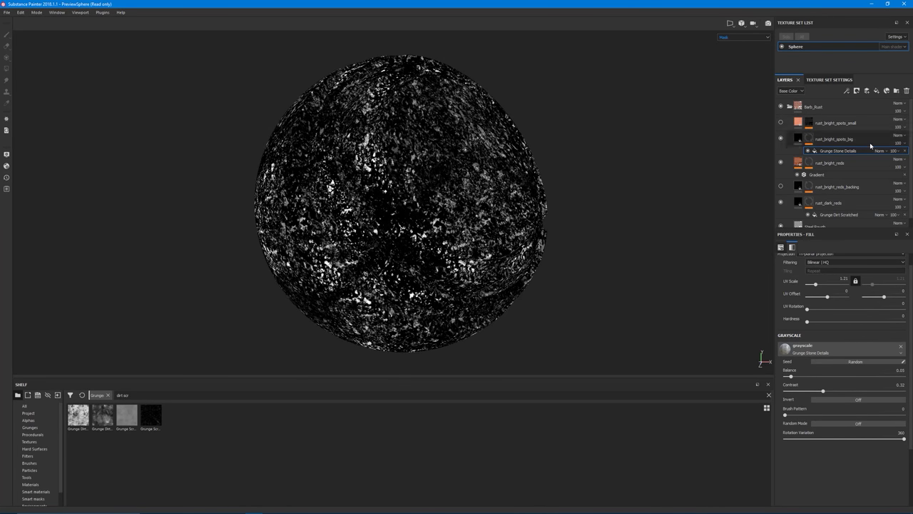
- Leave the mask view and show the rust_bright_spots_small layer, toggling it on a close-up of the disc to compare its effect
click(798, 138)
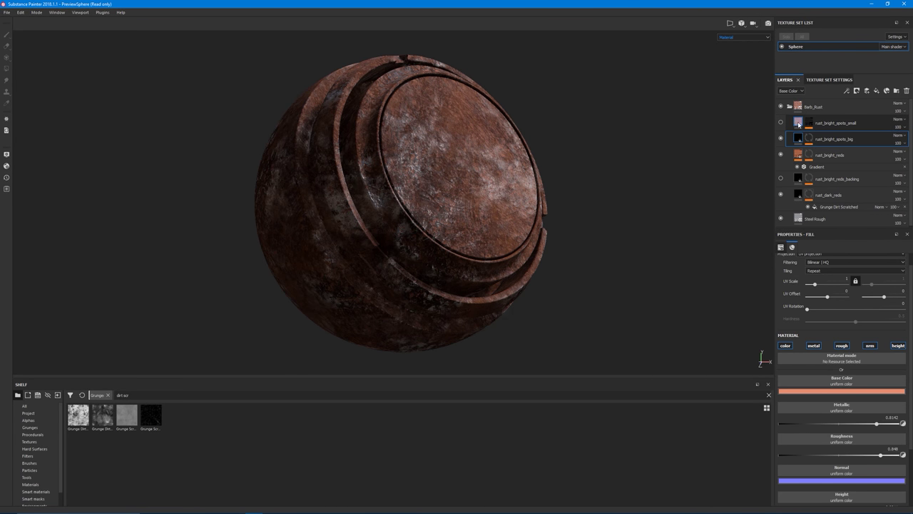
click(798, 123)
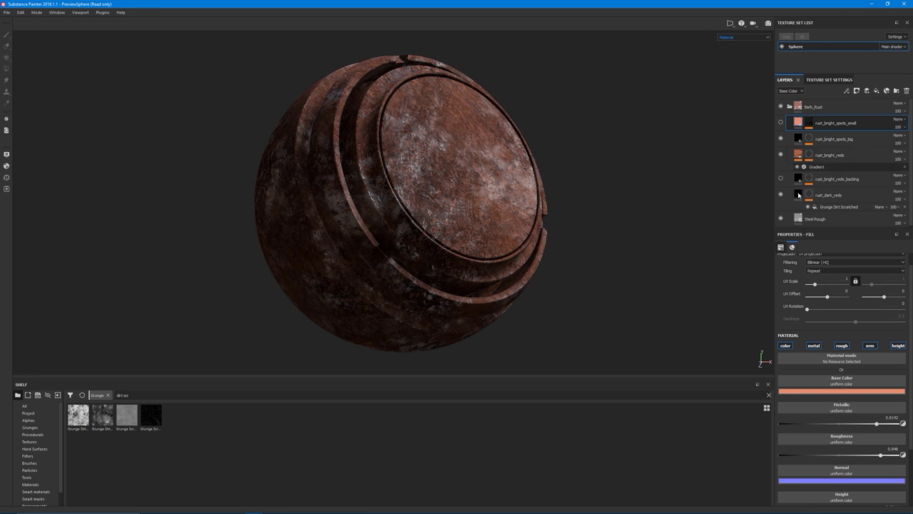
alt+drag(524, 194, 494, 207)
alt+right_drag(494, 207, 674, 230)
alt+drag(477, 244, 498, 234)
click(780, 123)
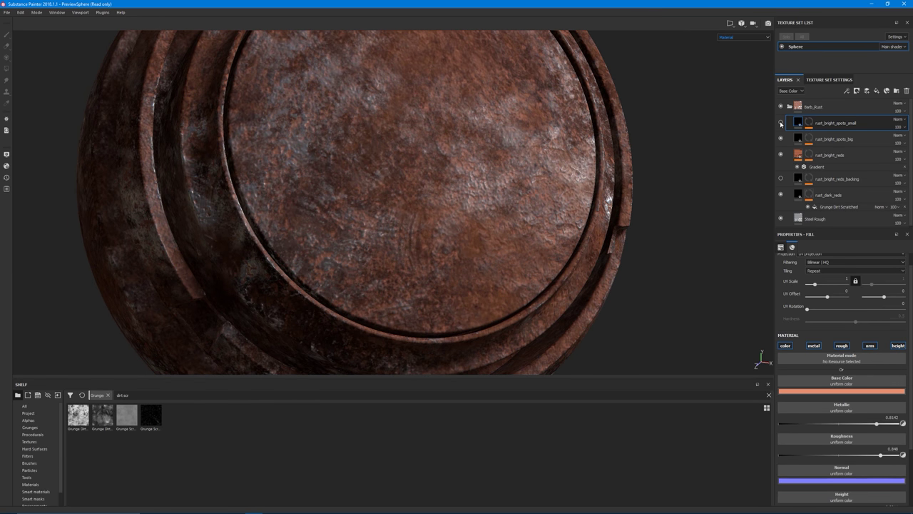
click(780, 122)
click(781, 122)
click(780, 122)
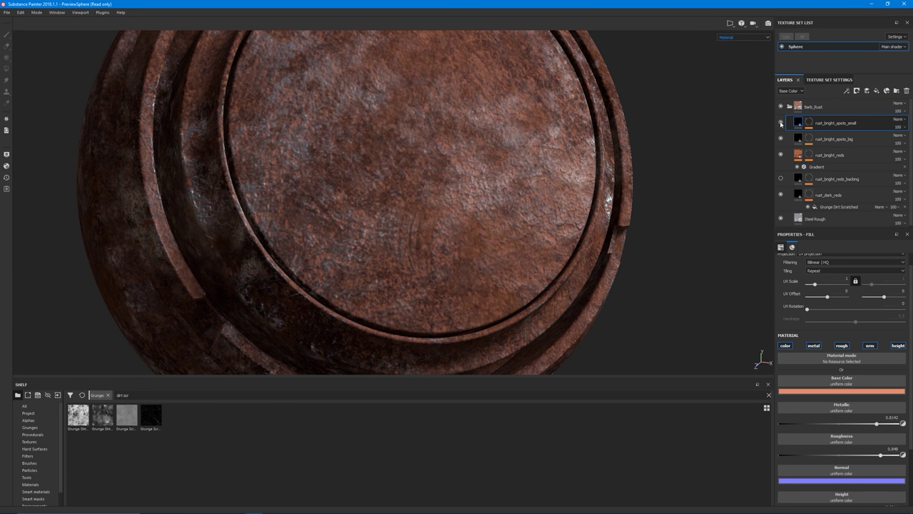
click(780, 123)
click(781, 123)
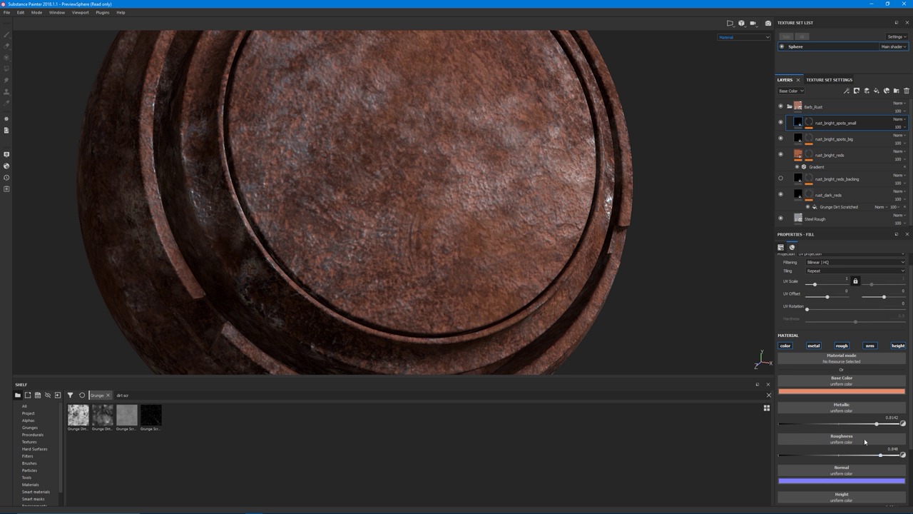
- Switch to the Base Color channel and toggle the rust_bright_spots_small layer to compare its color contribution, leaving it visible
alt+drag(364, 184, 468, 227)
key(c)
key(c)
click(781, 123)
click(781, 123)
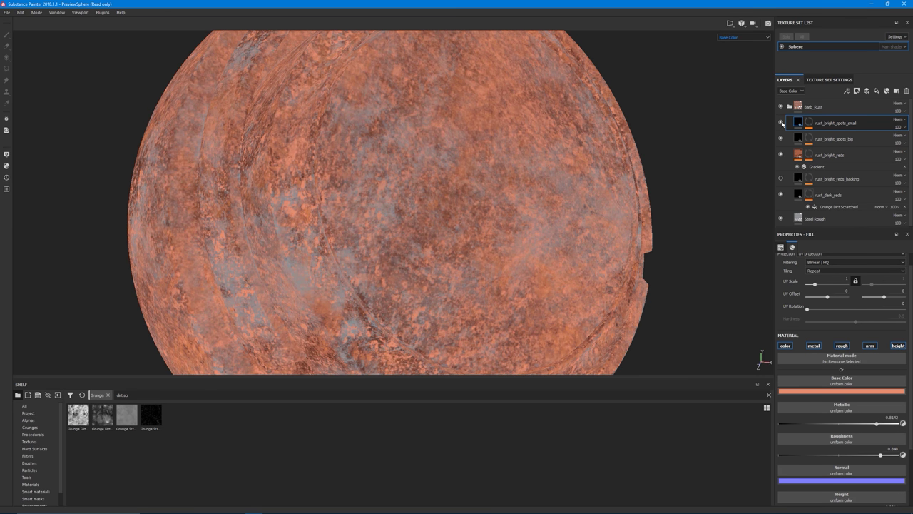
click(781, 122)
click(781, 123)
click(782, 124)
click(782, 124)
click(782, 124)
click(782, 124)
- Return the viewport to Material view and examine the combined rust layers across the whole sphere
alt+drag(556, 222, 563, 233)
alt+right_drag(563, 234, 434, 260)
key(m)
scroll(278, 229, down, 3)
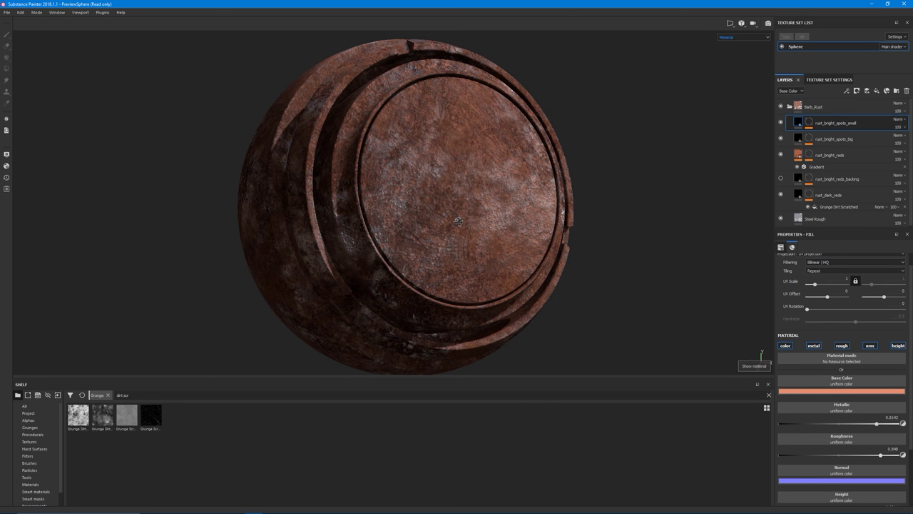
- Show the rust_bright_reds_backing layer and examine its effect on the back and front of the sphere
alt+drag(277, 229, 330, 228)
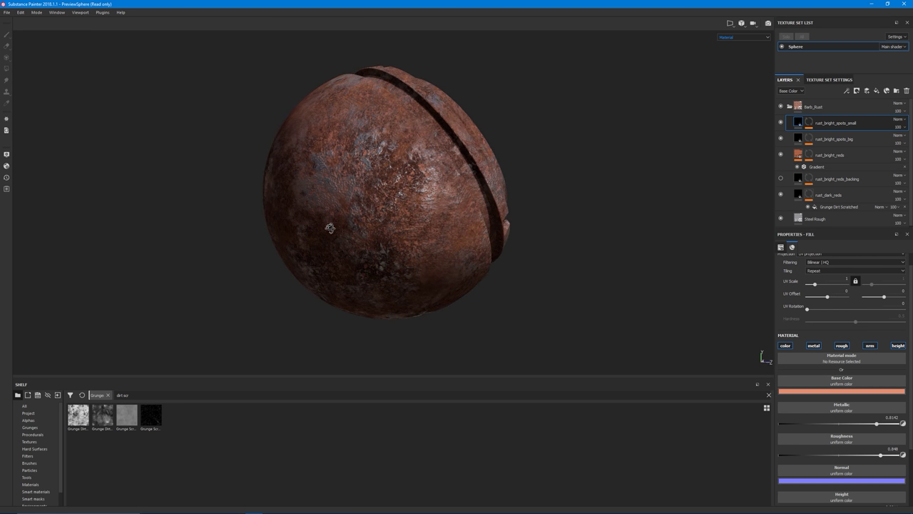
click(782, 180)
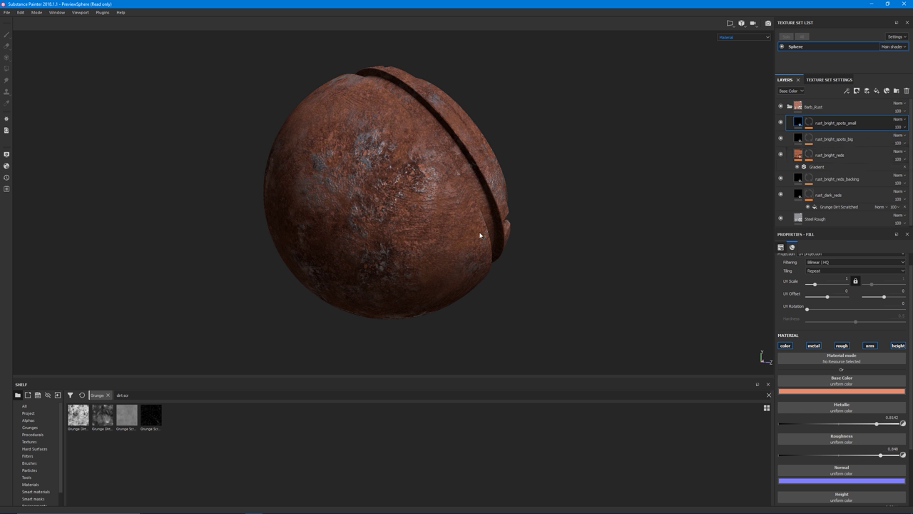
alt+drag(480, 234, 436, 186)
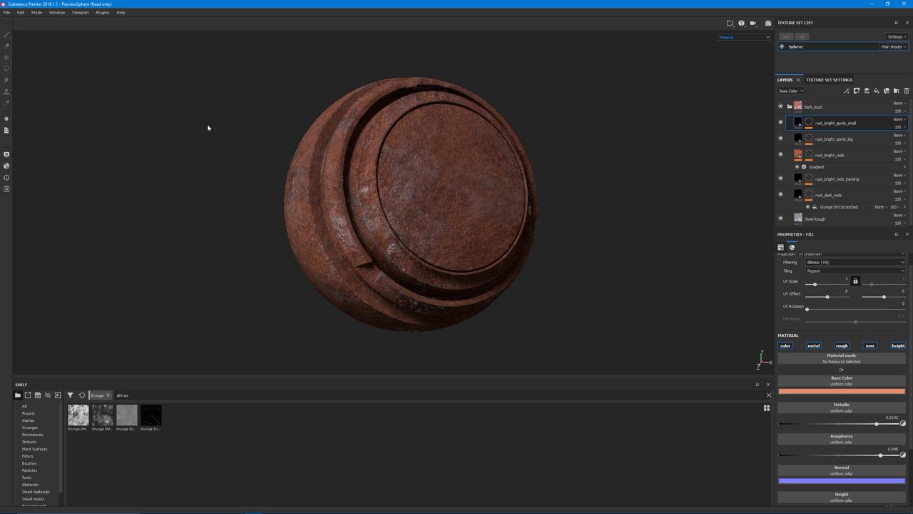
- Toggle the rust_bright_reds_backing layer repeatedly to compare its effect on the front of the sphere, leaving the layer hidden
scroll(387, 218, up, 2)
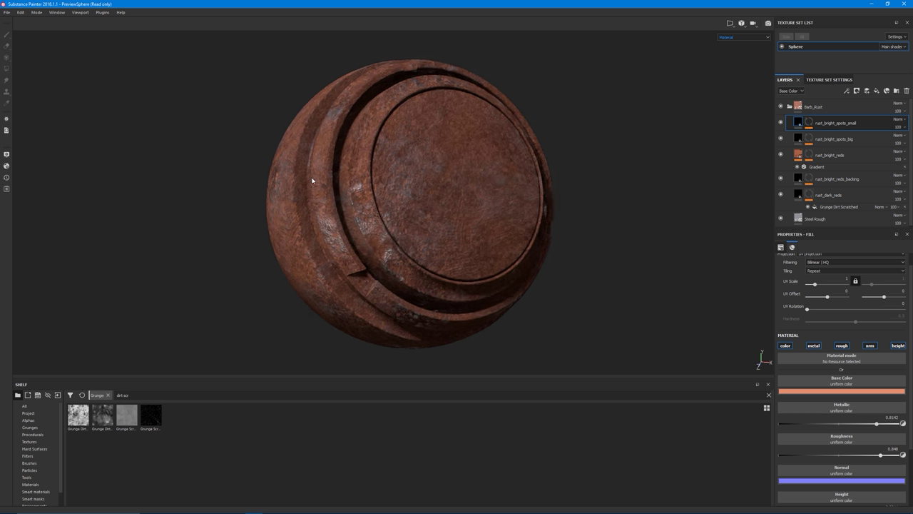
alt+drag(435, 224, 427, 217)
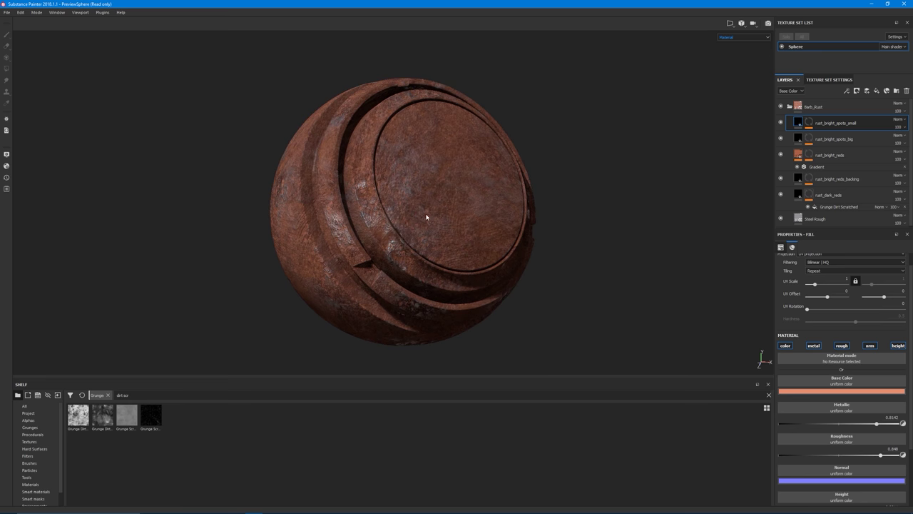
click(781, 180)
click(780, 180)
click(781, 180)
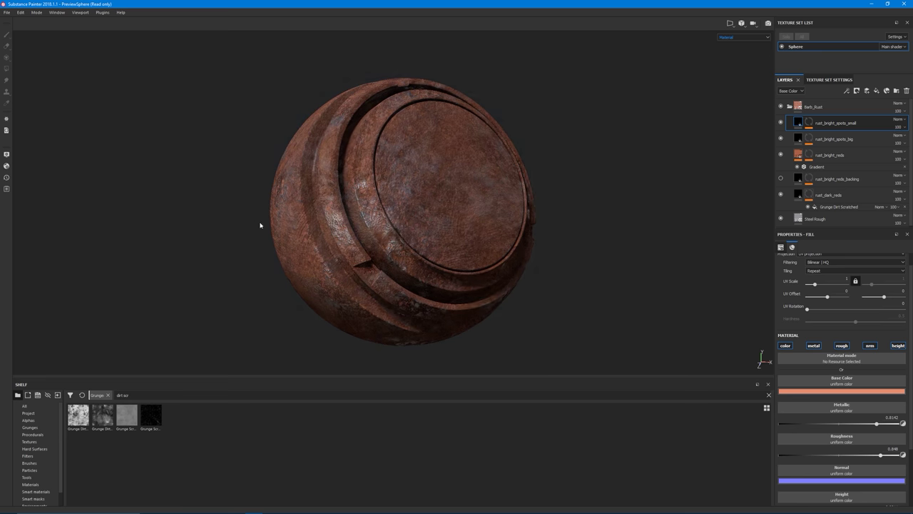
click(781, 179)
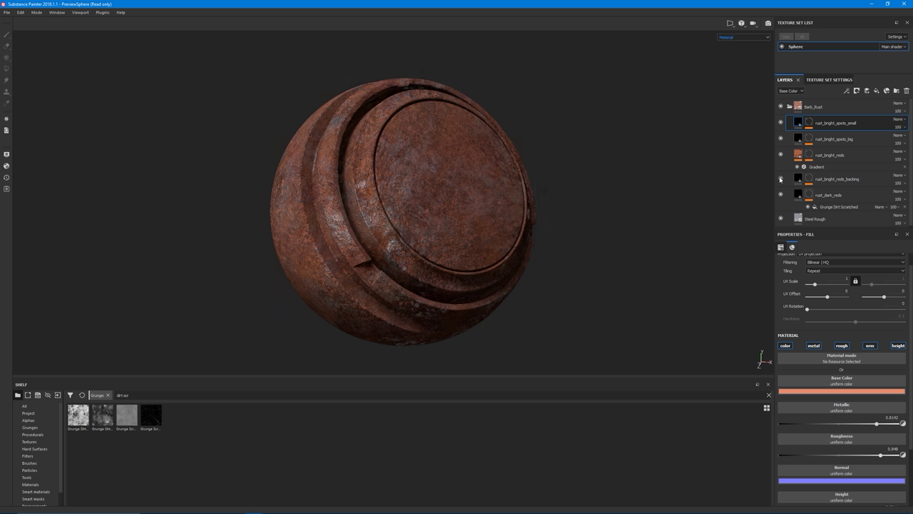
click(781, 179)
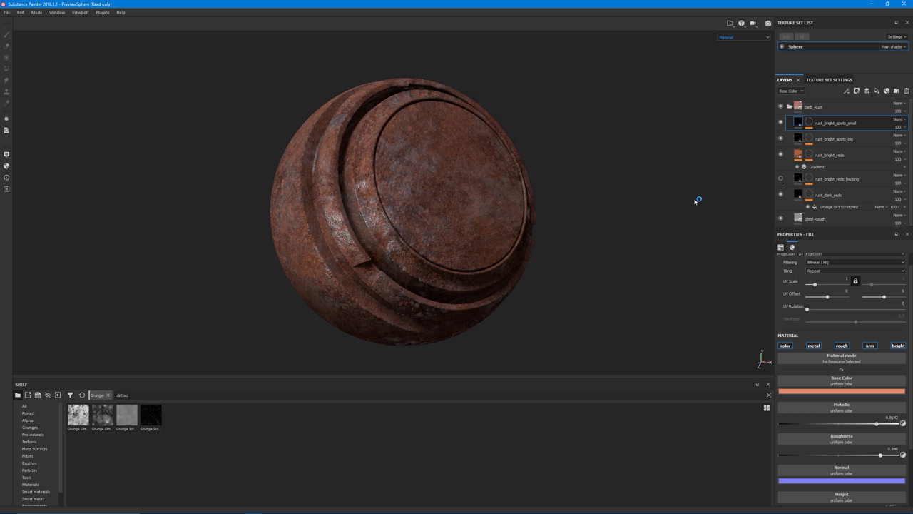
click(781, 180)
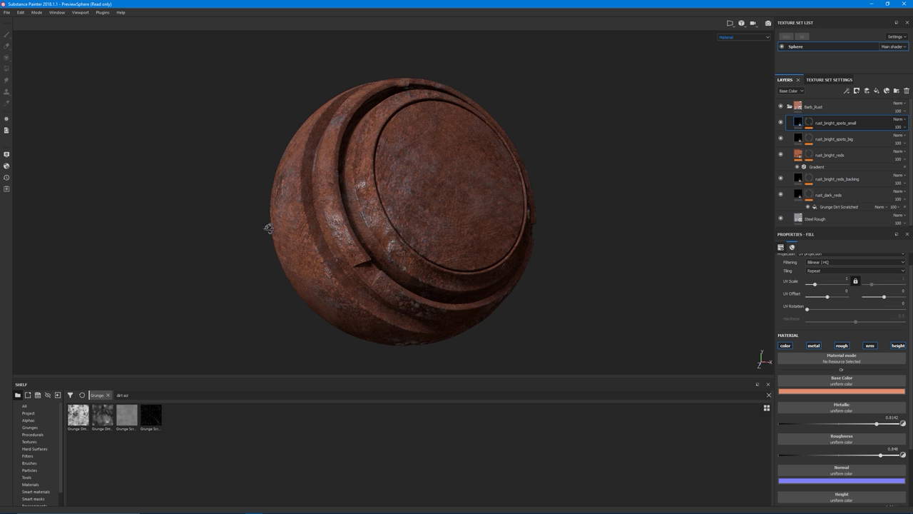
alt+drag(268, 227, 396, 210)
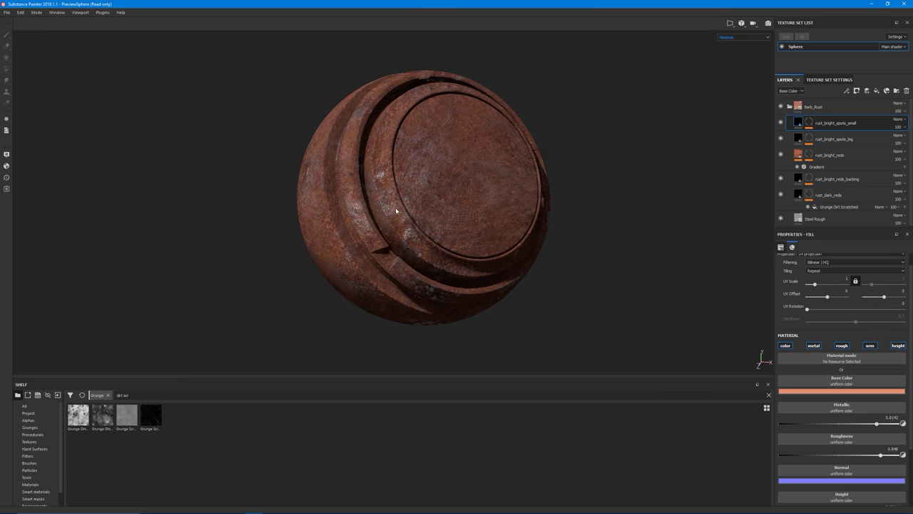
click(781, 178)
alt+drag(693, 176, 390, 155)
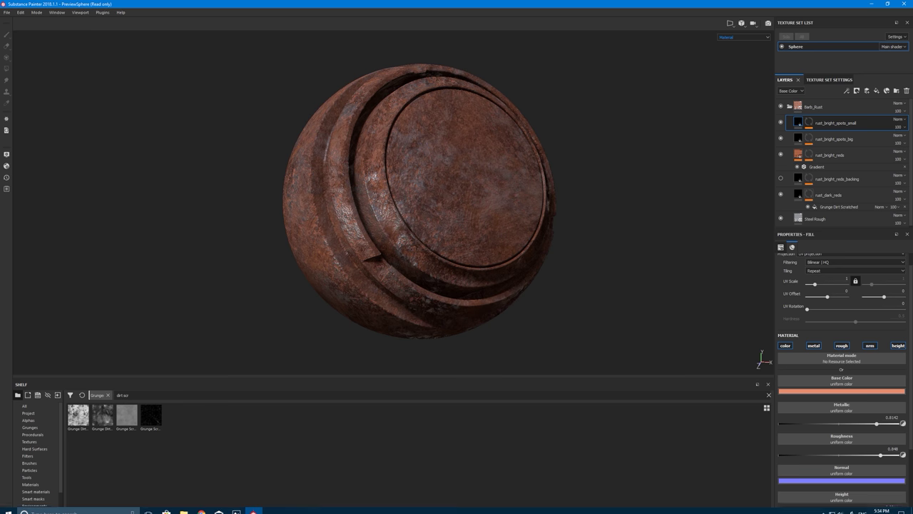
- Switch to Photos to compare the barbed-wire image slappyBird_teaser_001.jpg with the rusted sphere, and return to the full Substance Painter workspace
click(236, 507)
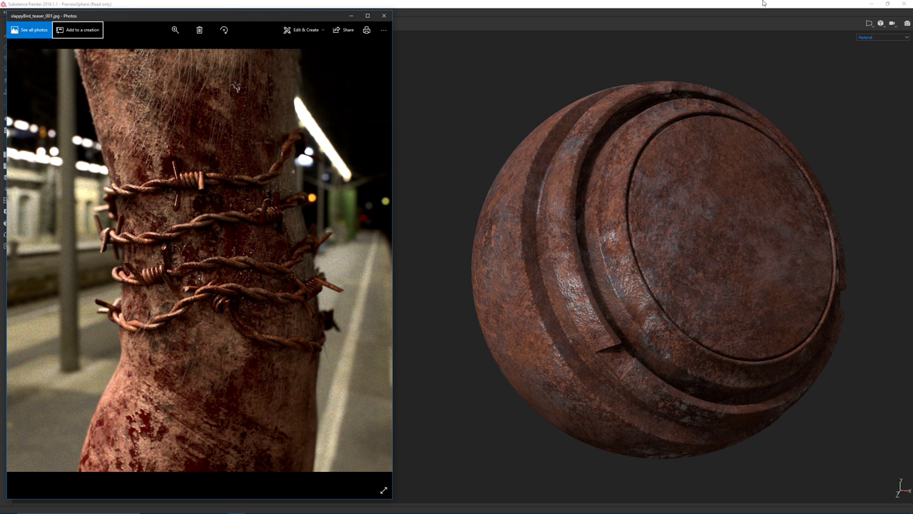
click(481, 8)
mouse_move(617, 287)
alt+middle_down()
mouse_move(430, 280)
mouse_move(403, 267)
alt+middle_up()
key(Tab)
alt+middle_drag(424, 192, 434, 208)
- Collapse the Barb_Rust group and add the Blood_spots smart material above it in the layer stack
click(790, 107)
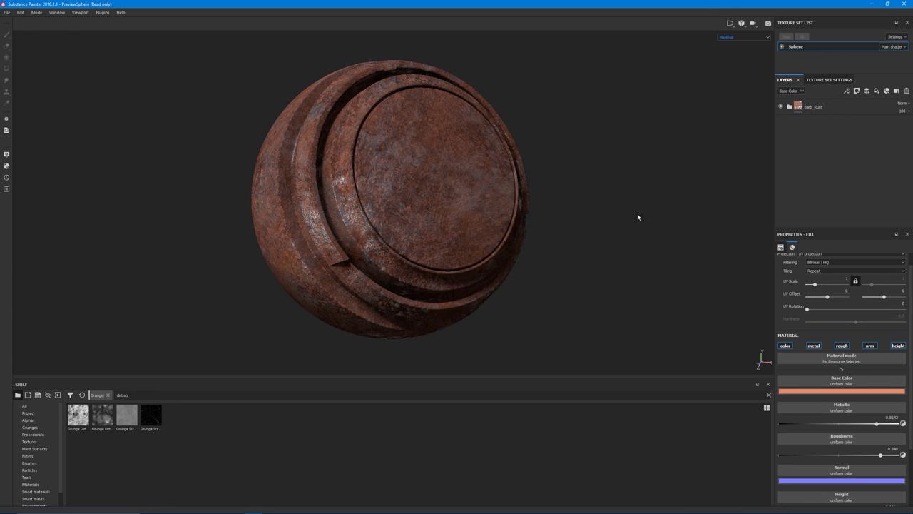
click(141, 395)
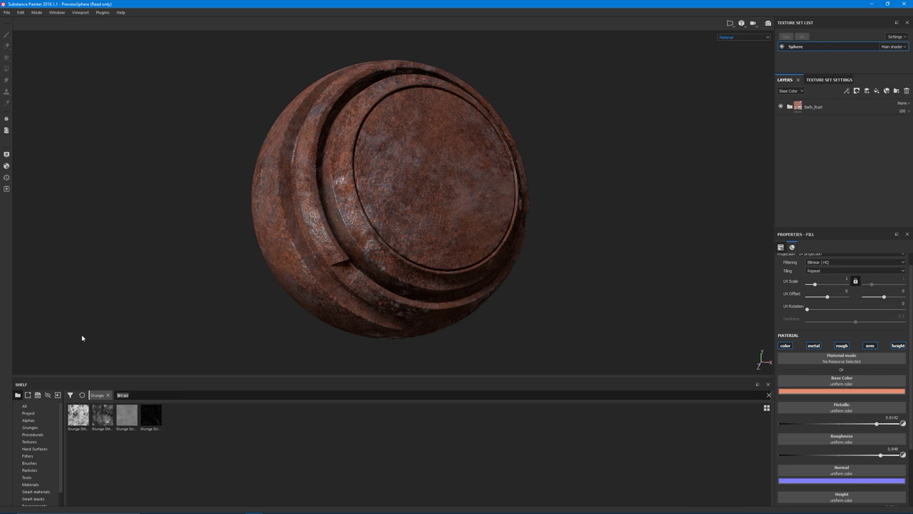
key(BackSpace)
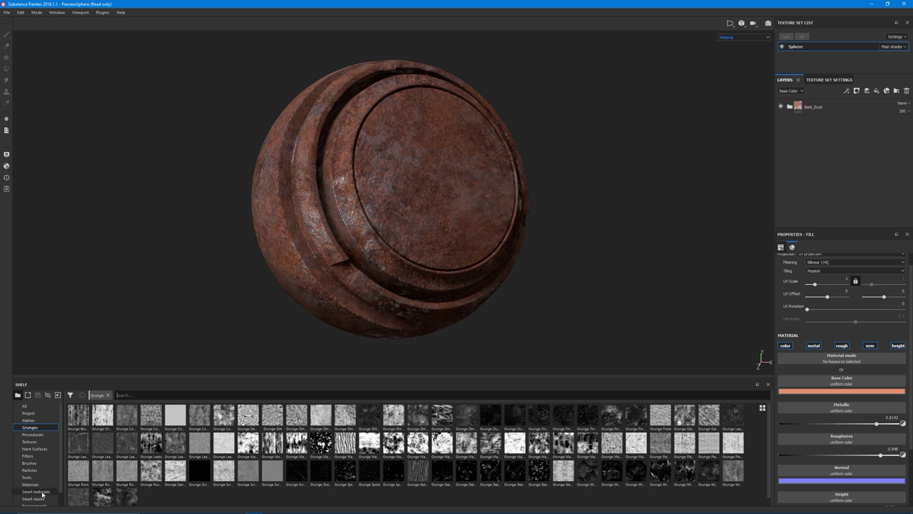
click(37, 492)
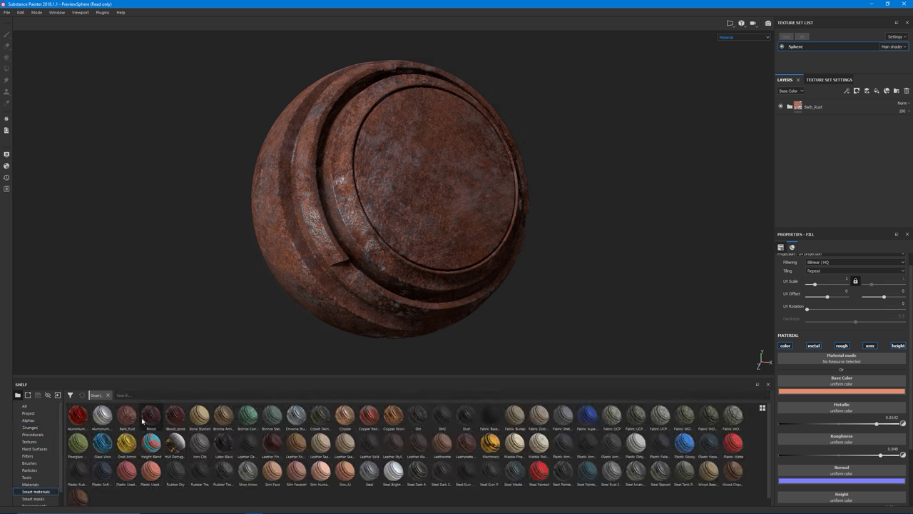
mouse_move(141, 418)
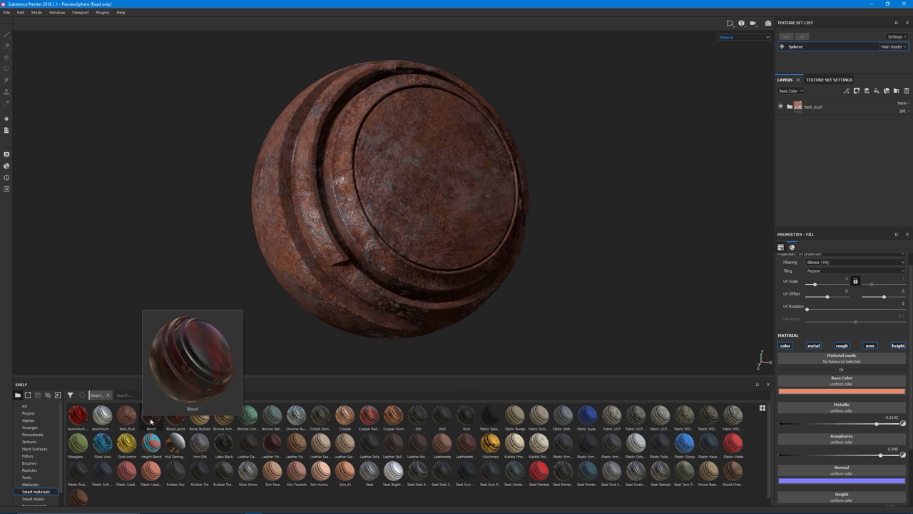
mouse_move(172, 421)
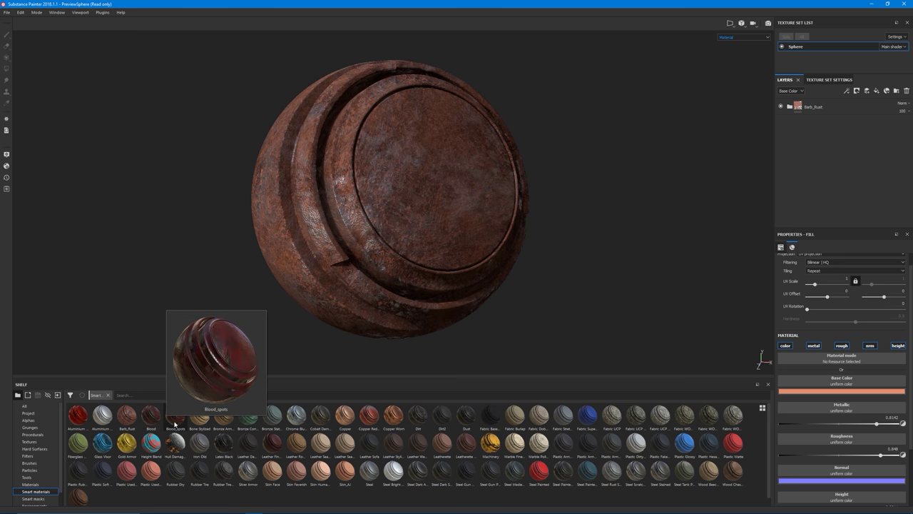
click(175, 421)
drag(808, 145, 819, 105)
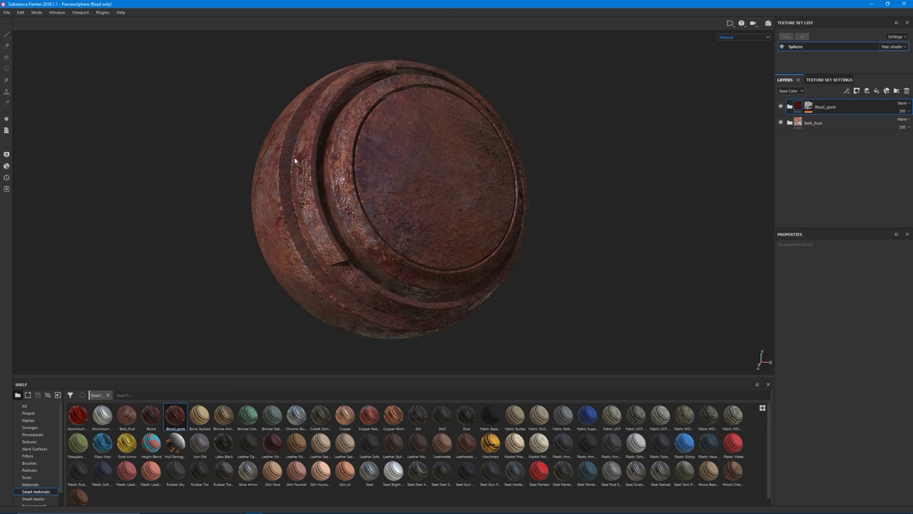
- Examine the Blood_spots material over the rust from several angles under rotated environment lighting, and expand its group
alt+drag(294, 160, 267, 225)
alt+right_drag(268, 225, 357, 224)
alt+drag(357, 224, 402, 223)
shift+right_drag(402, 222, 350, 224)
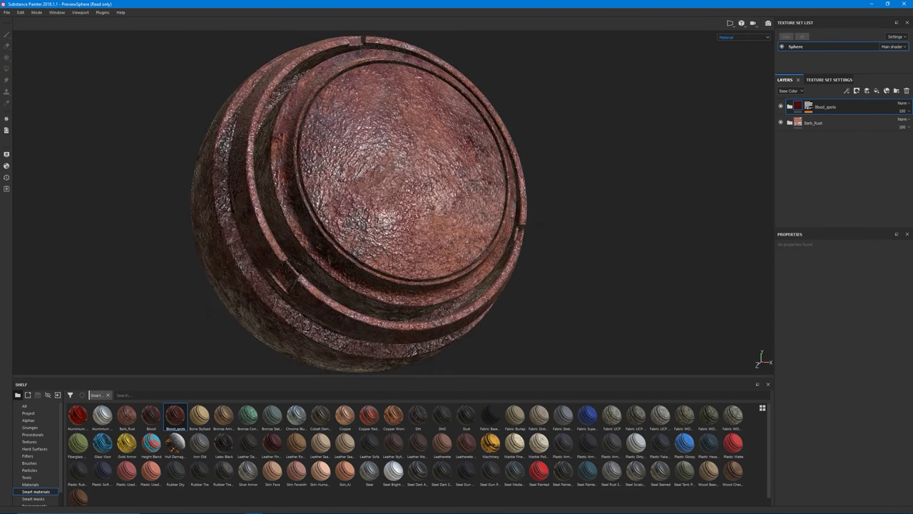
alt+drag(350, 224, 371, 208)
alt+right_drag(371, 209, 265, 228)
alt+drag(265, 228, 362, 269)
alt+right_drag(363, 269, 576, 336)
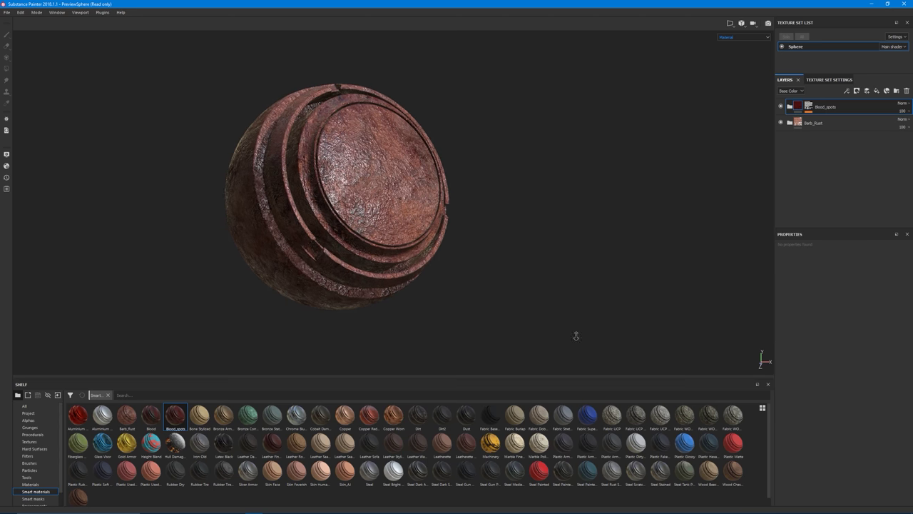
alt+drag(382, 277, 413, 235)
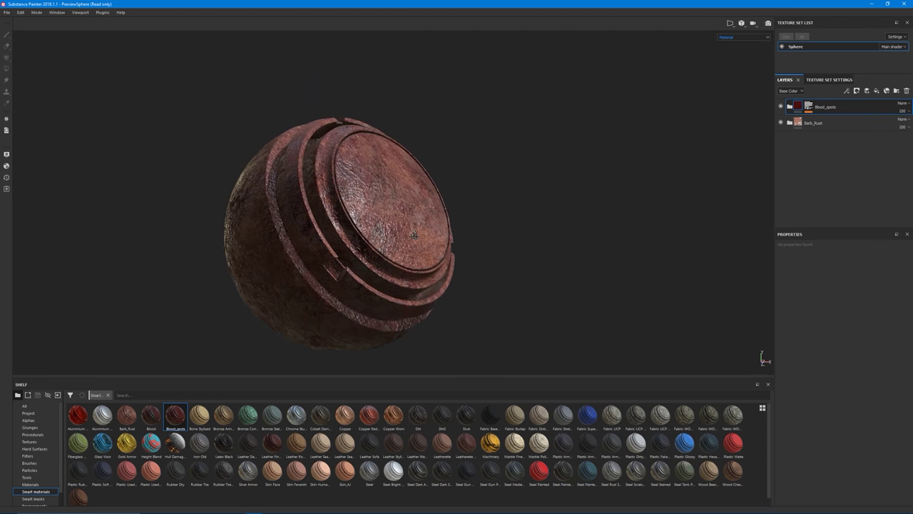
alt+right_drag(414, 235, 271, 280)
alt+drag(383, 274, 326, 264)
alt+middle_drag(372, 276, 324, 267)
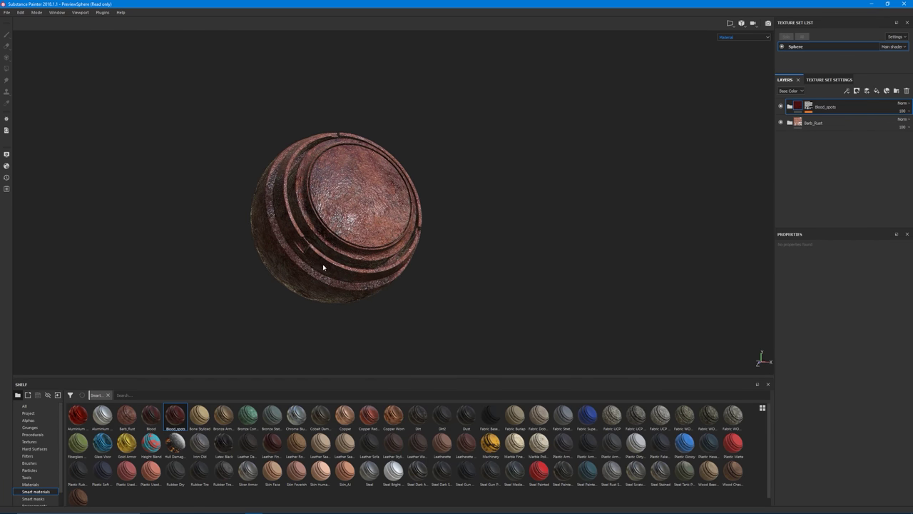
alt+right_drag(323, 267, 226, 239)
alt+middle_drag(359, 267, 384, 260)
alt+right_drag(383, 260, 589, 323)
alt+middle_drag(402, 258, 436, 257)
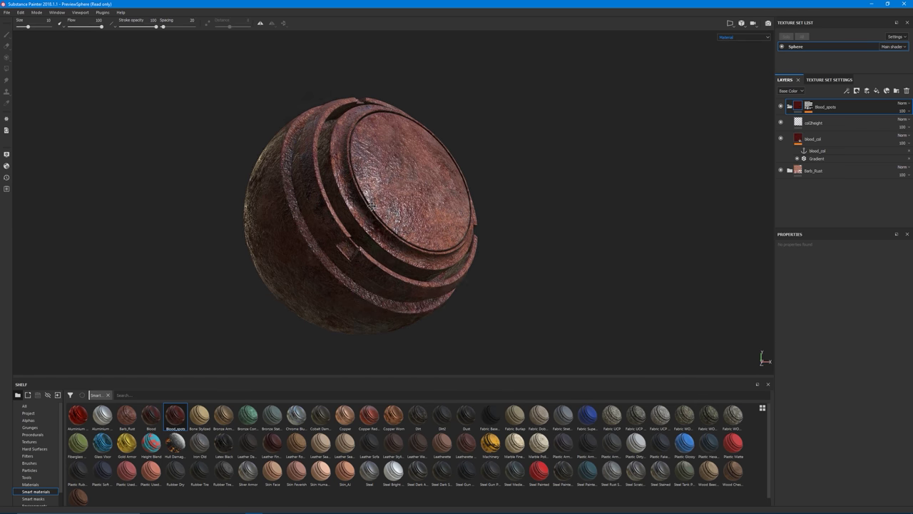
- Examine how the blood spots catch the light and blend with the rust on the disc and back of the sphere
mouse_move(371, 205)
alt+mouse_down()
mouse_move(369, 232)
mouse_move(335, 227)
mouse_move(382, 240)
mouse_move(383, 212)
alt+mouse_up()
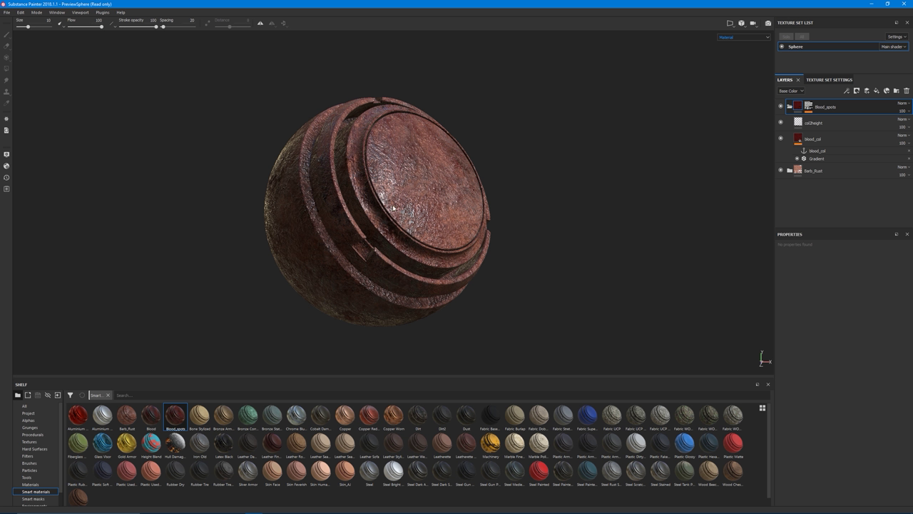
alt+drag(394, 208, 413, 236)
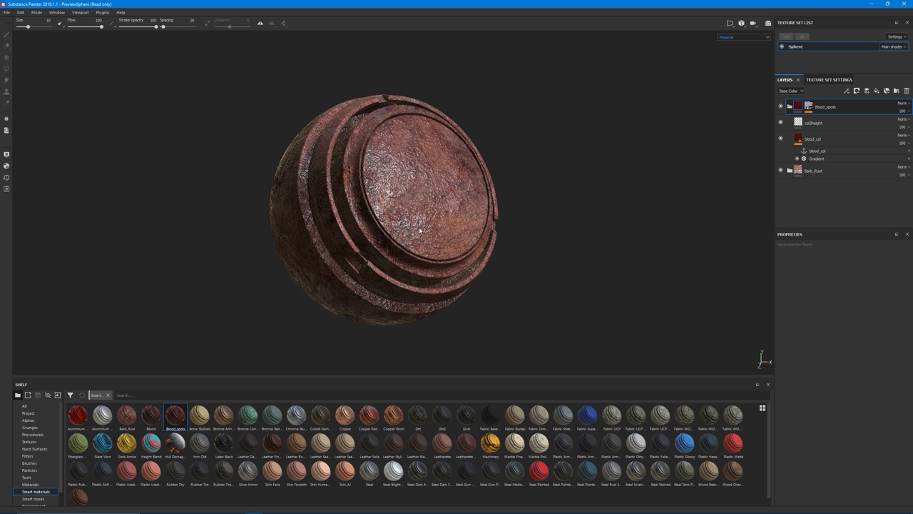
alt+drag(399, 193, 422, 246)
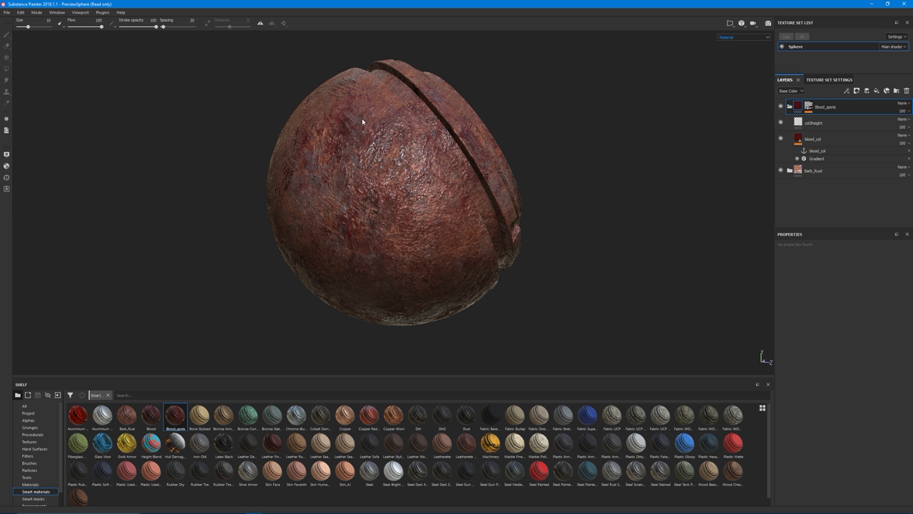
alt+drag(362, 122, 368, 182)
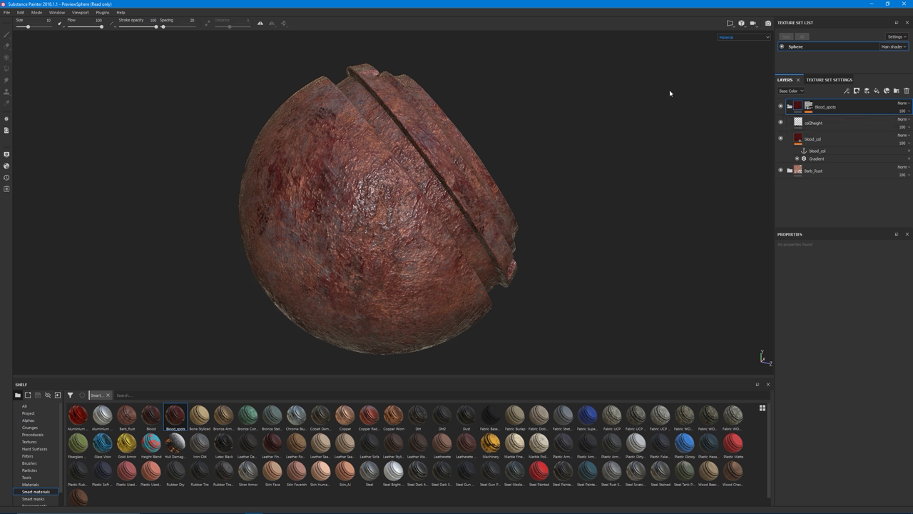
alt+drag(396, 223, 405, 200)
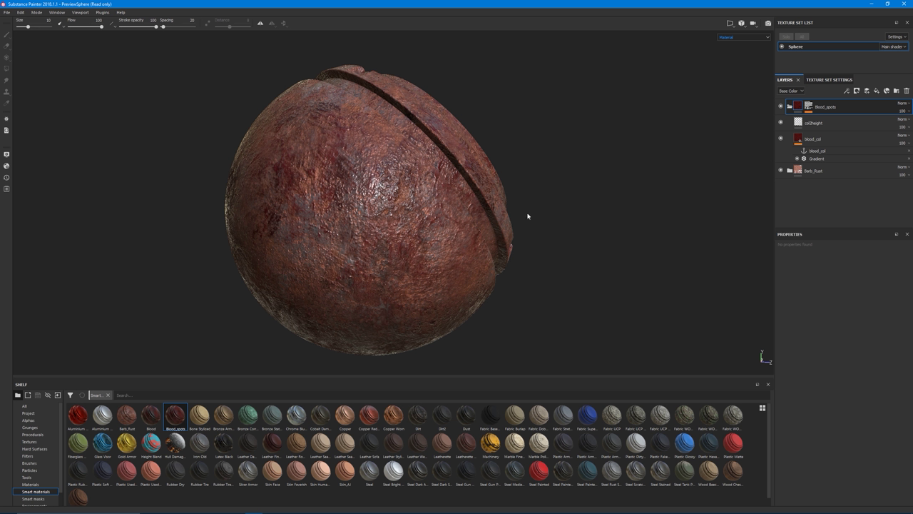
- Hide the Barb_Rust group to examine the blood spots on their own, and show the group again
click(781, 170)
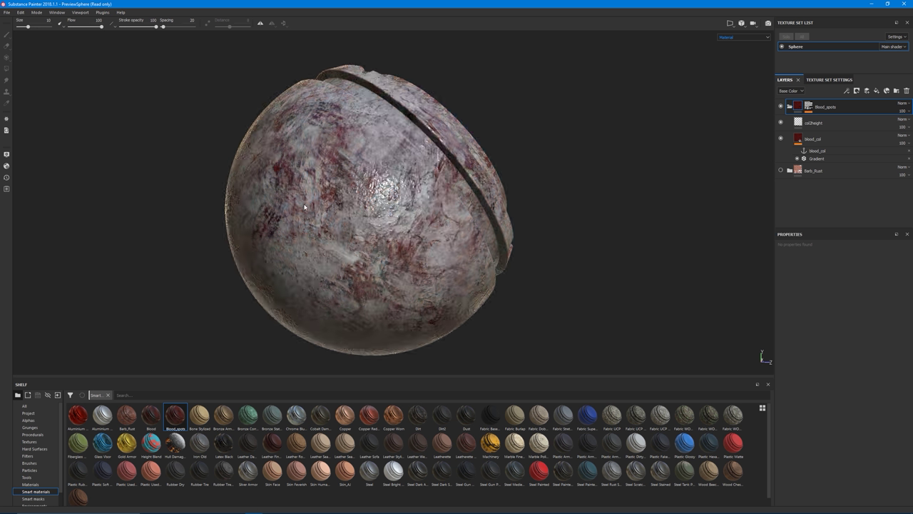
alt+drag(304, 207, 406, 147)
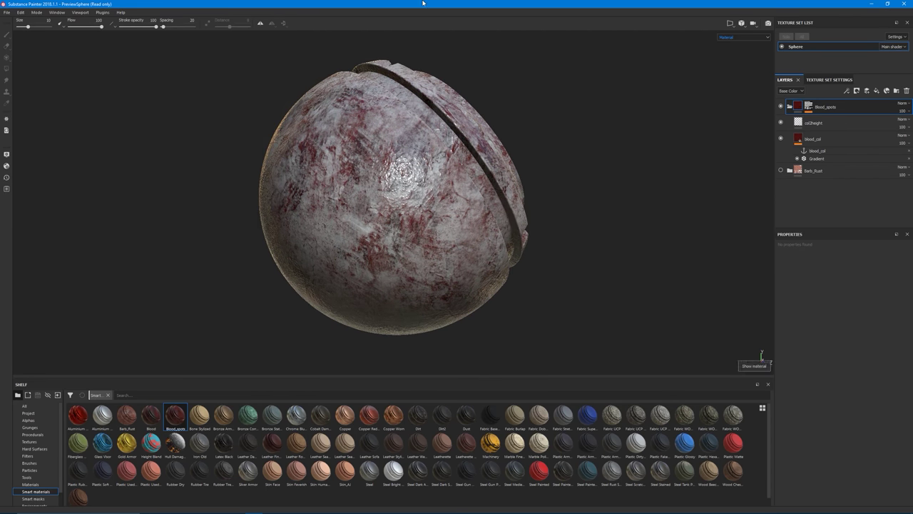
alt+drag(428, 201, 410, 219)
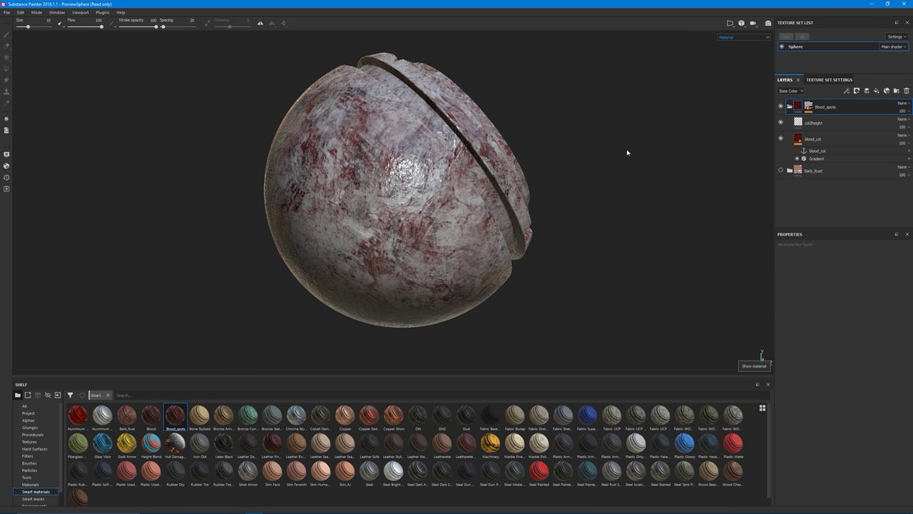
click(781, 171)
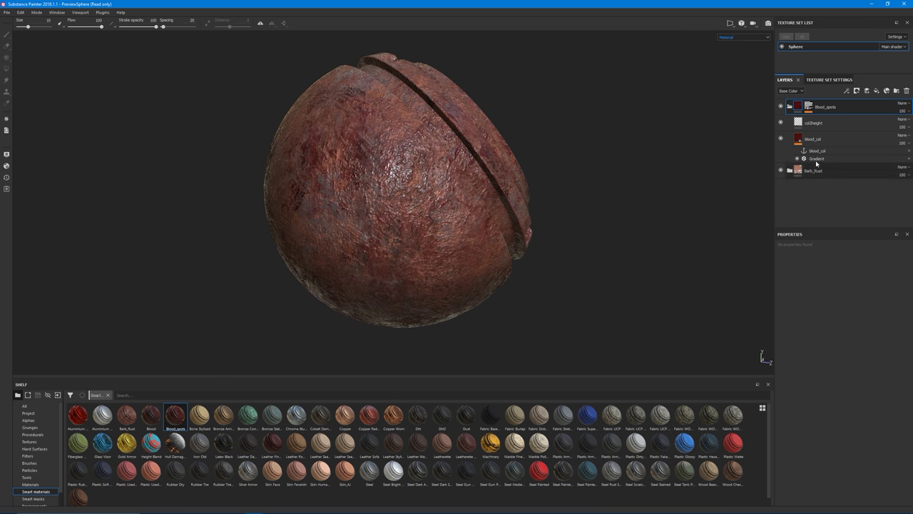
- Hide the Barb_Rust group and show the settings of the blood_col layer's Gradient filter
click(813, 139)
click(780, 170)
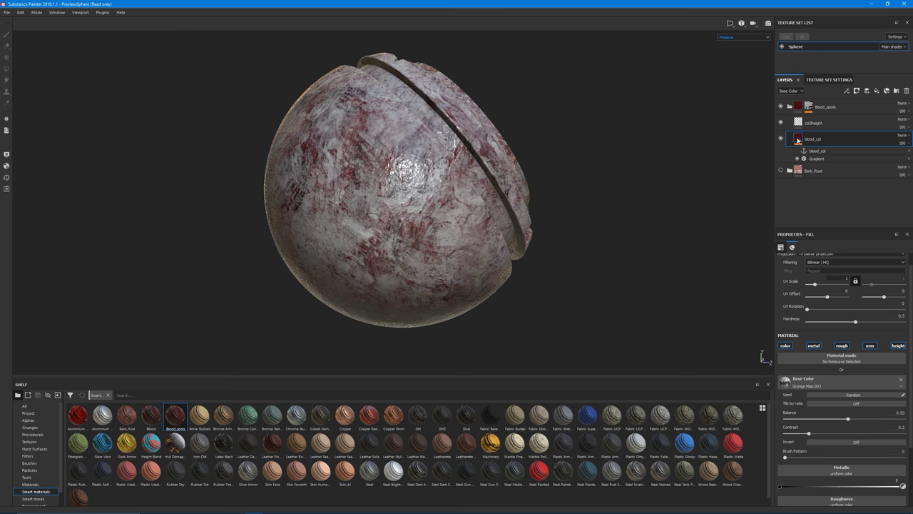
click(816, 151)
click(817, 158)
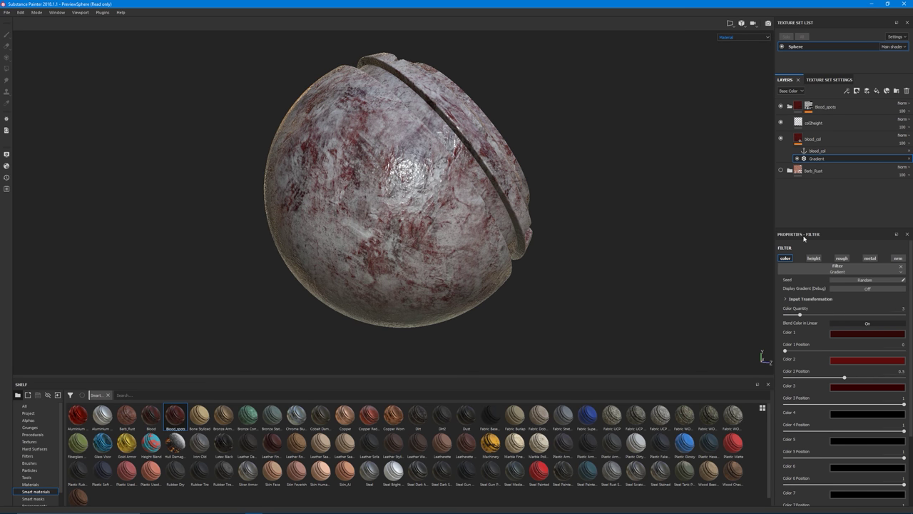
- Toggle the Gradient filter on blood_col to compare its color effect on the back of the sphere, leaving it enabled
click(795, 159)
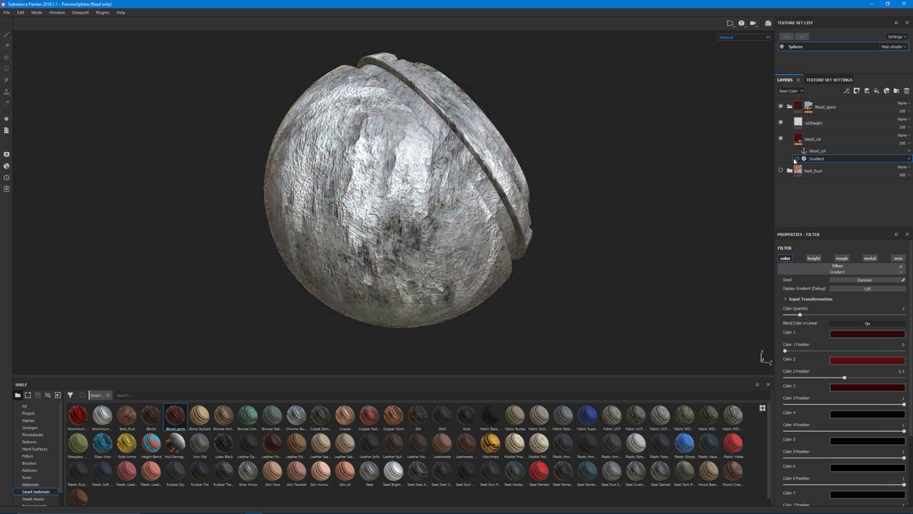
click(796, 159)
click(796, 159)
click(796, 159)
click(797, 159)
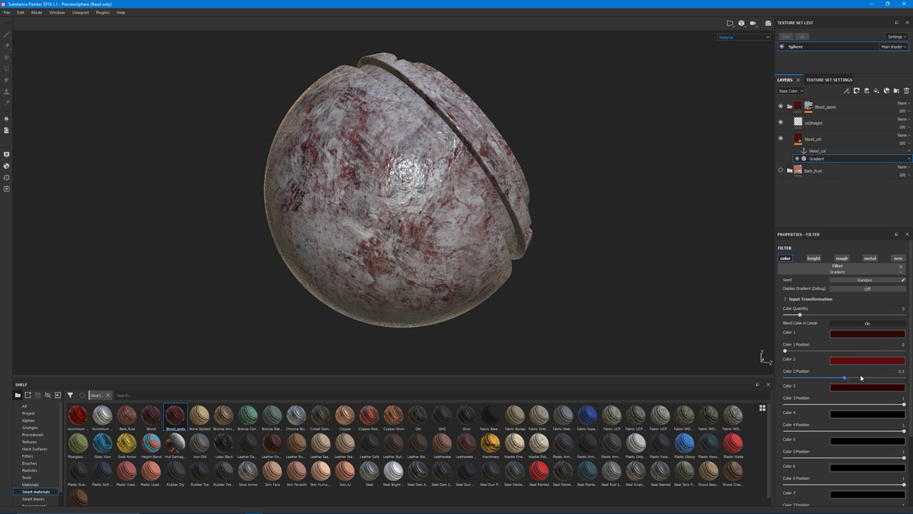
scroll(383, 172, up, 5)
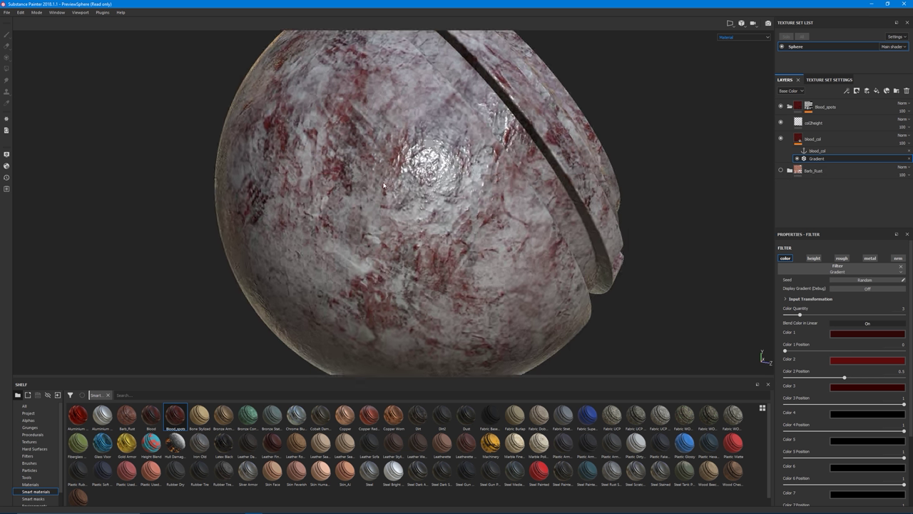
- Show the blood_col layer's fill settings and the references of its blood_col anchor point
click(813, 139)
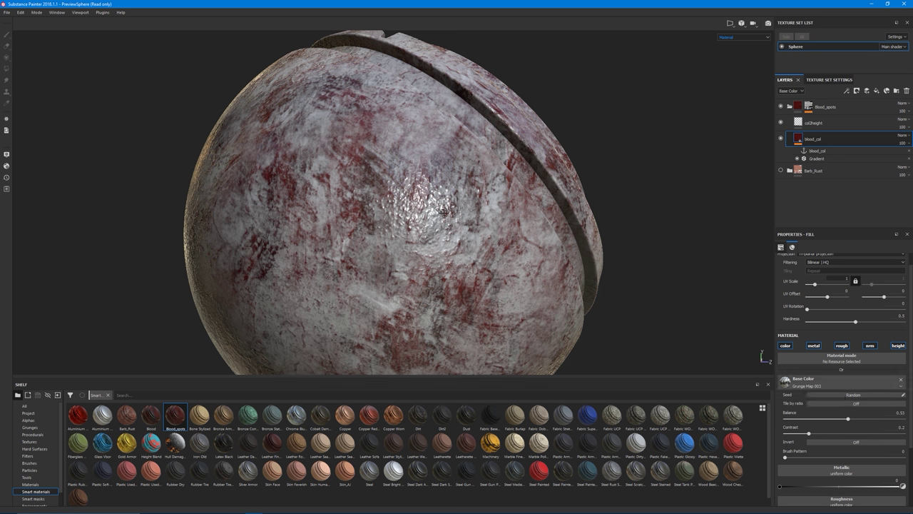
alt+drag(443, 211, 443, 236)
alt+right_drag(443, 236, 425, 246)
alt+middle_drag(426, 246, 422, 222)
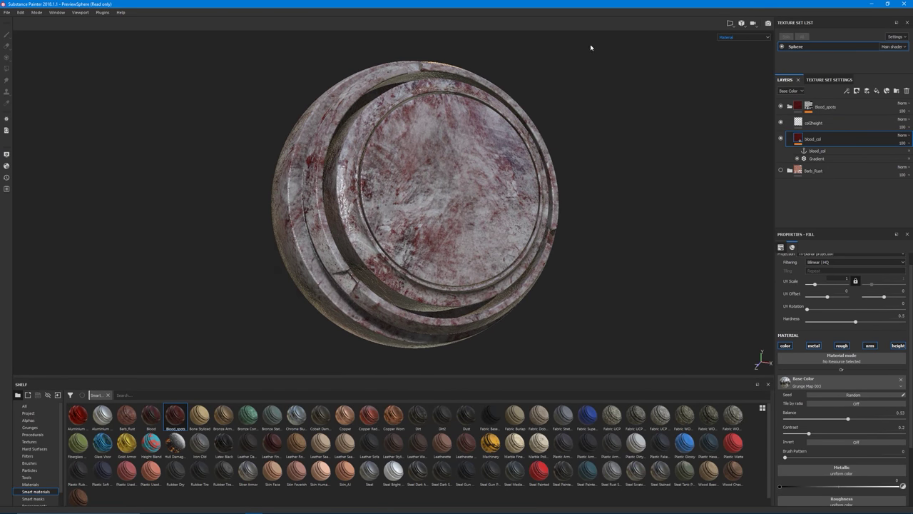
click(819, 152)
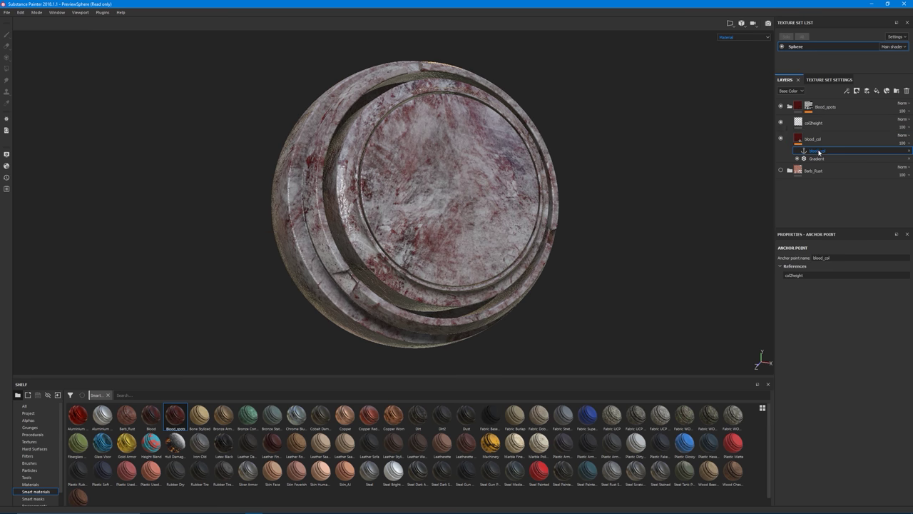
- Show the col2height layer's fill settings and examine the surface relief around the disc and rims
click(817, 124)
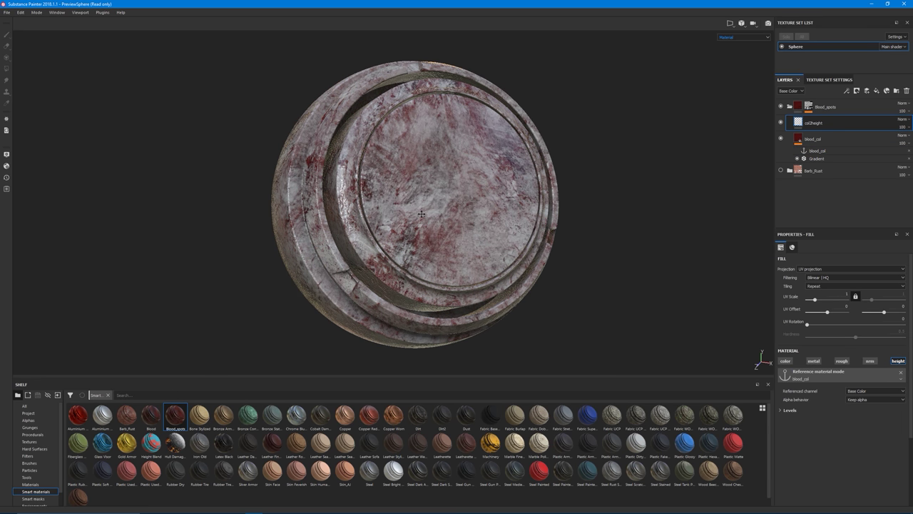
alt+drag(421, 214, 493, 107)
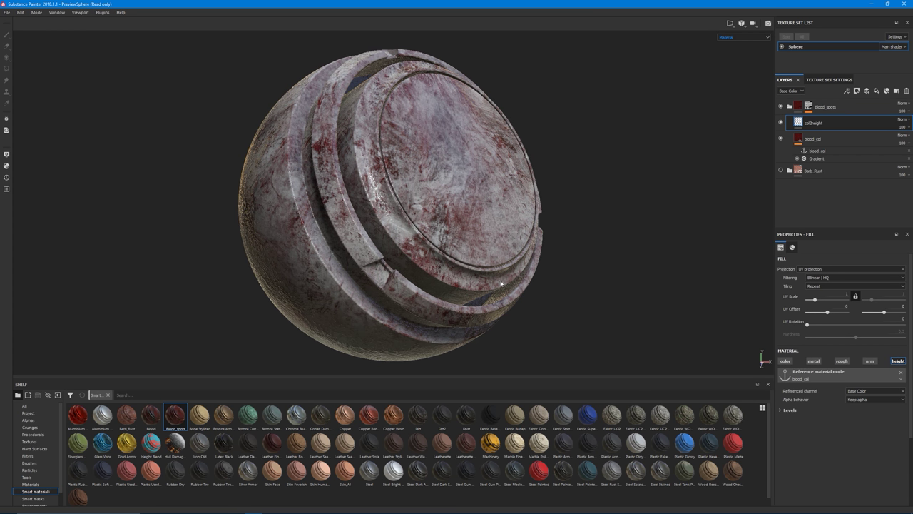
alt+drag(422, 230, 391, 251)
scroll(391, 250, up, 3)
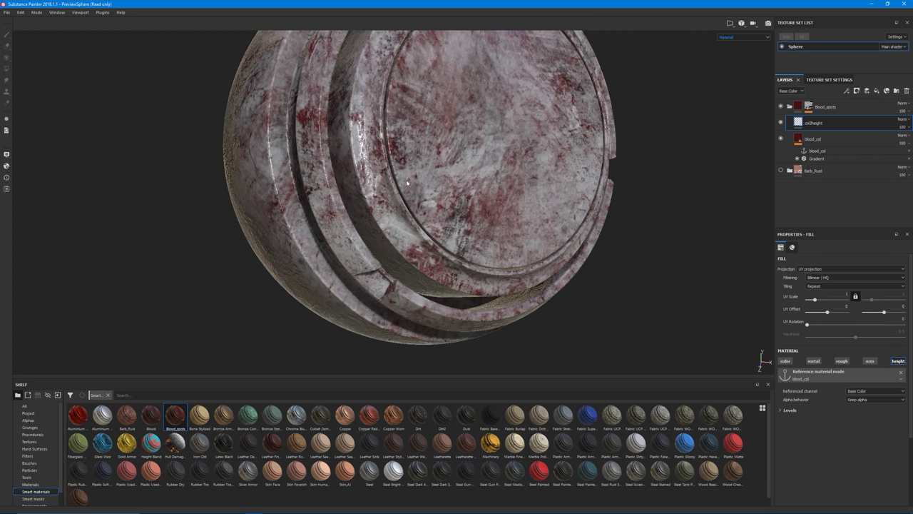
alt+drag(381, 207, 319, 149)
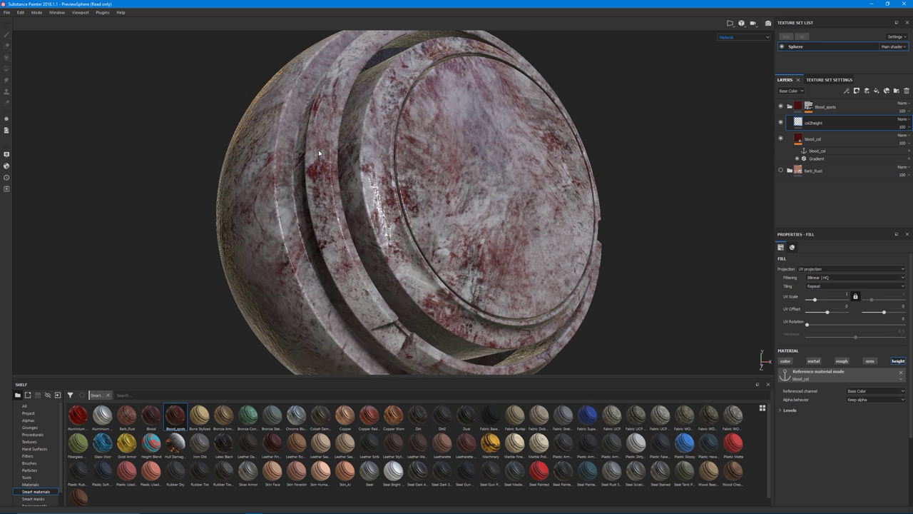
- Display only the Base Color channel on the whole sphere
key(c)
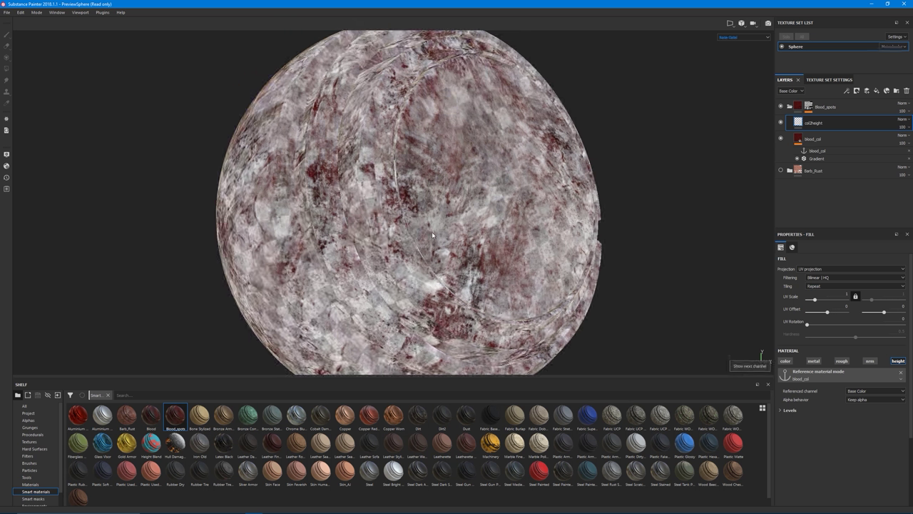
scroll(432, 231, down, 5)
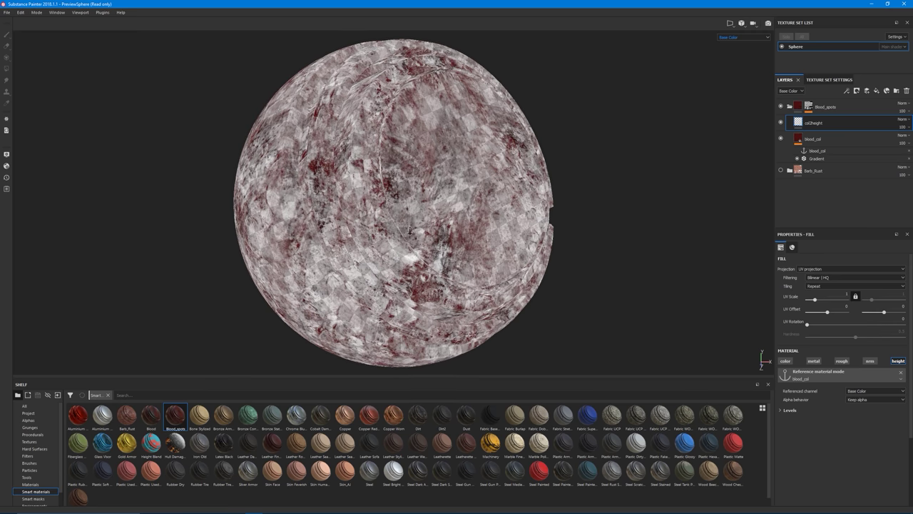
alt+right_drag(410, 230, 393, 253)
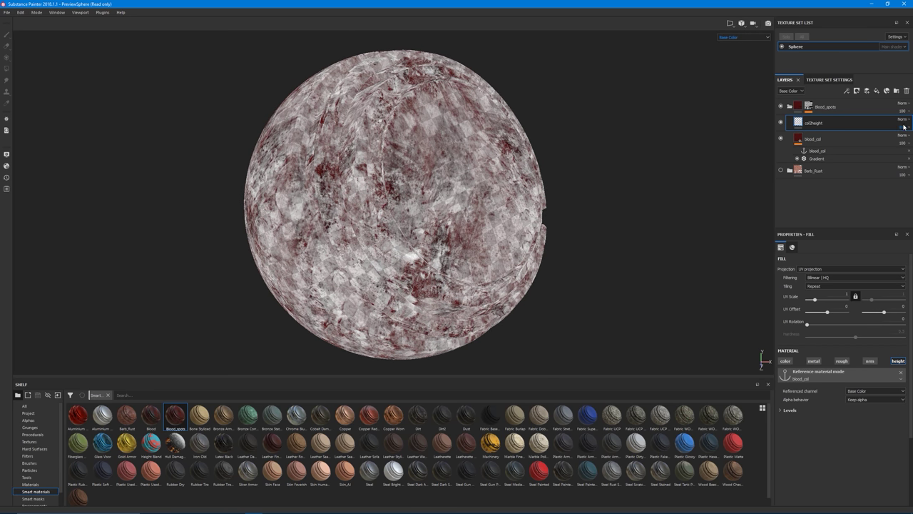
- Switch the layer stack to the Height channel to check col2height's blending and opacity, and return it to Base Color
click(797, 91)
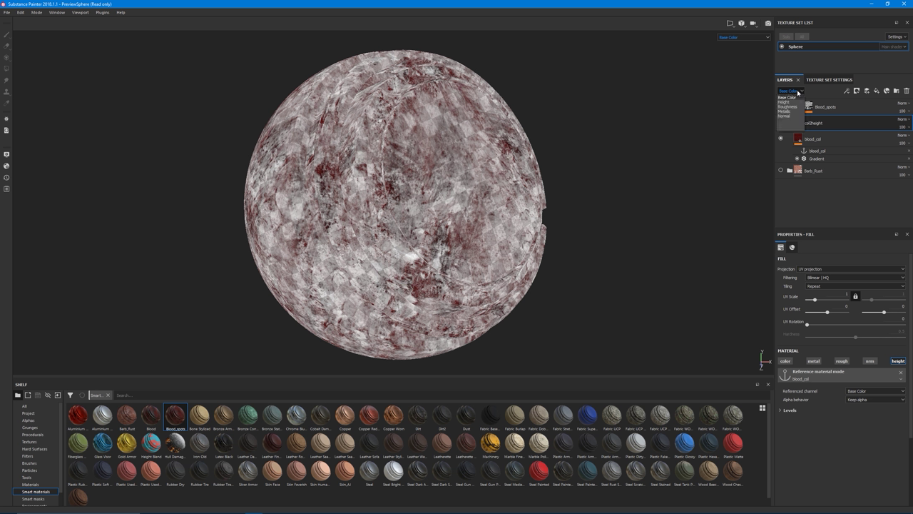
click(797, 93)
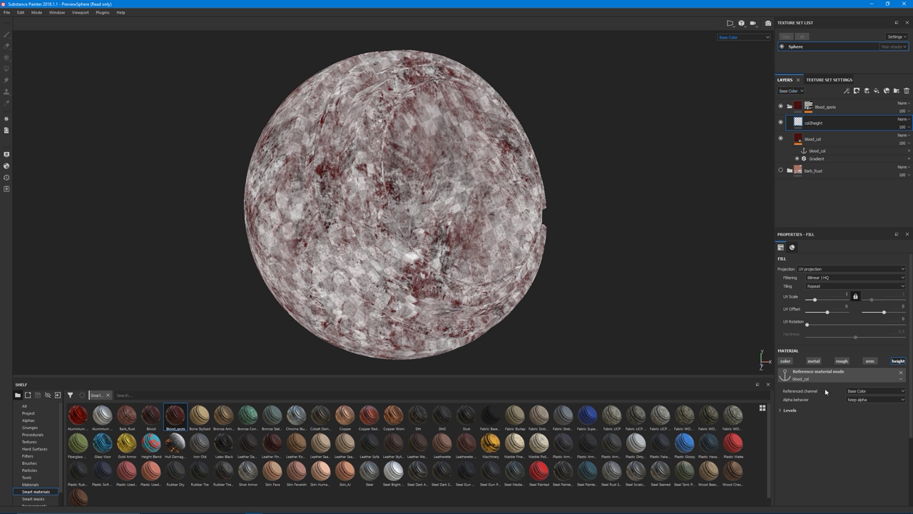
click(792, 91)
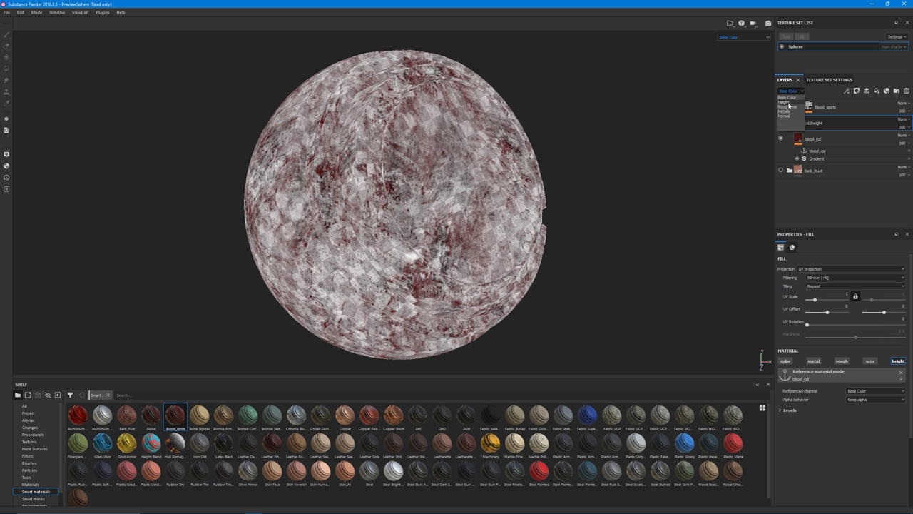
click(788, 103)
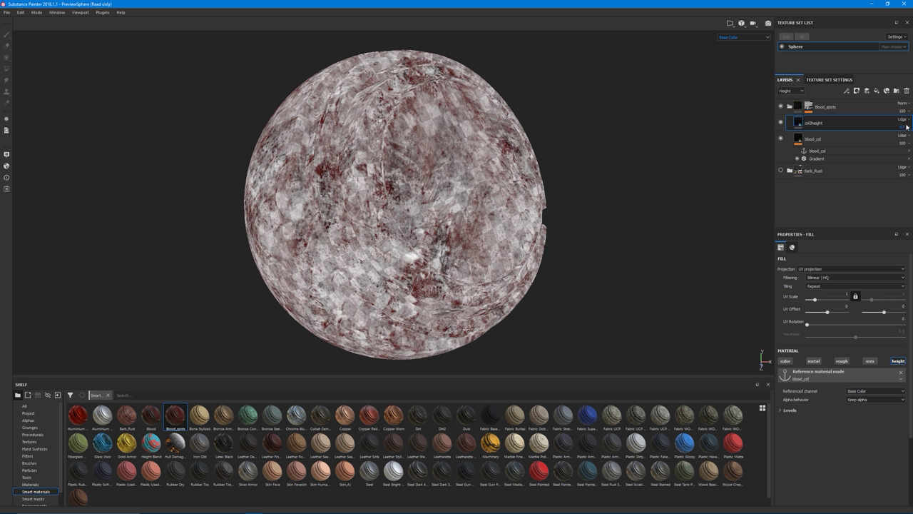
click(792, 92)
click(799, 100)
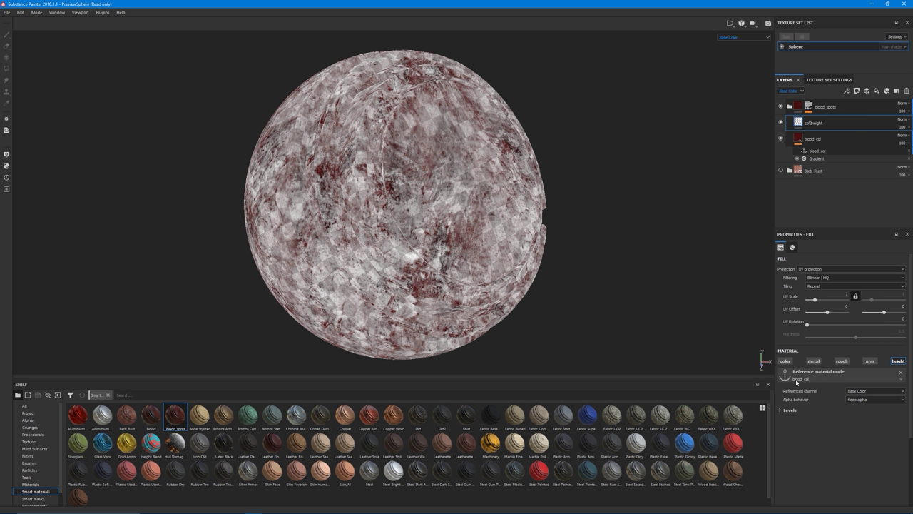
- Reveal the Levels of col2height's anchor reference and examine the Height channel up close on the sphere
click(781, 412)
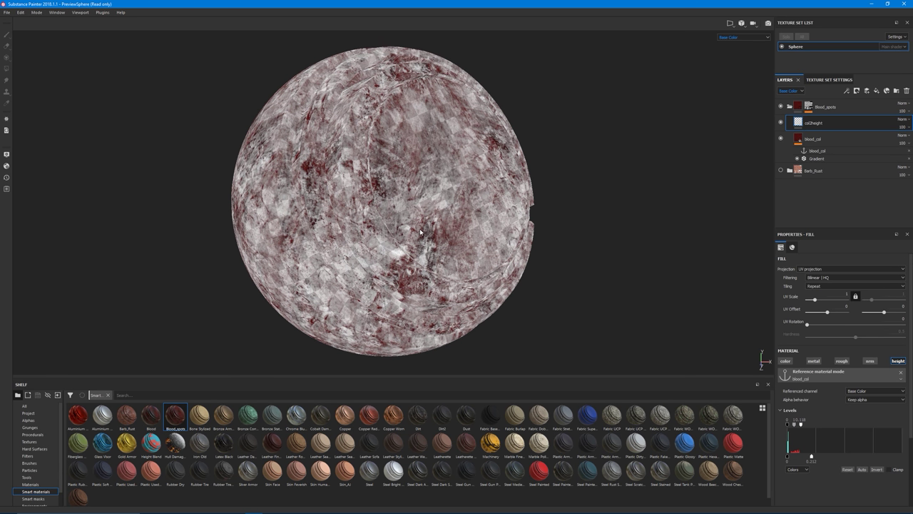
key(c)
scroll(401, 239, up, 8)
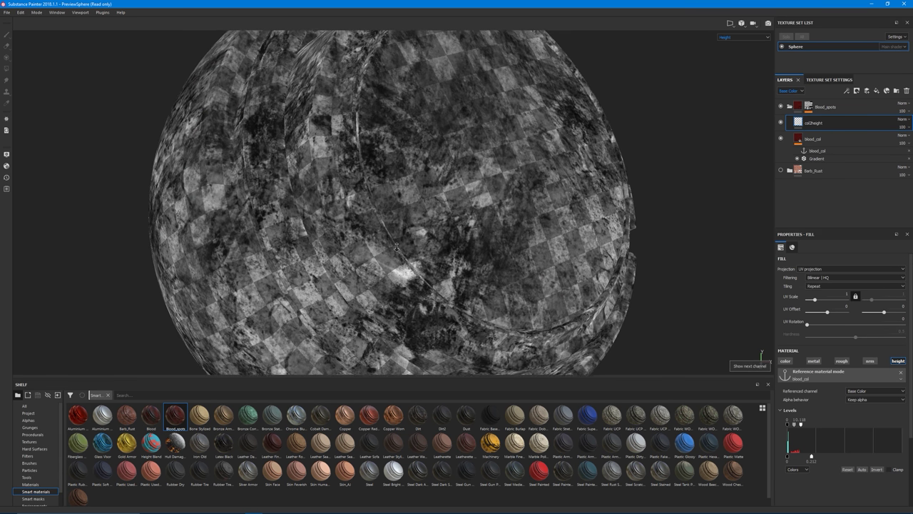
scroll(370, 206, up, 2)
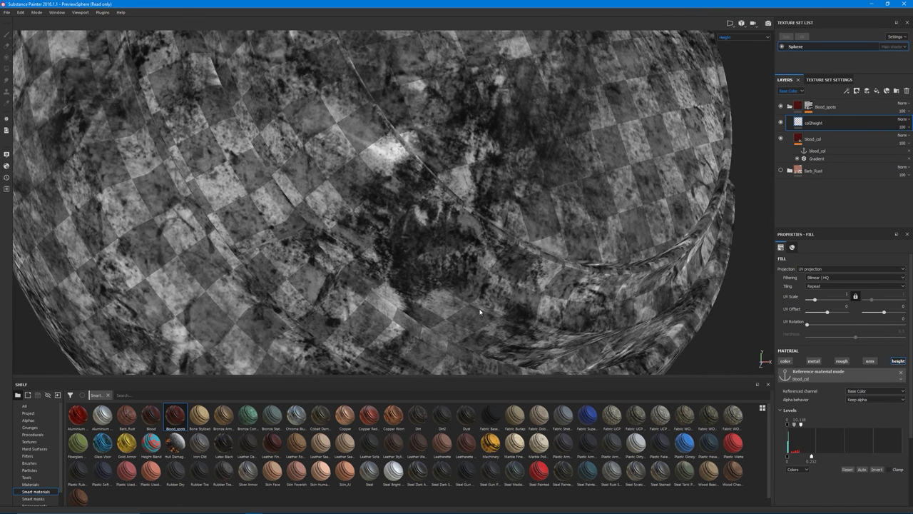
alt+drag(357, 218, 428, 255)
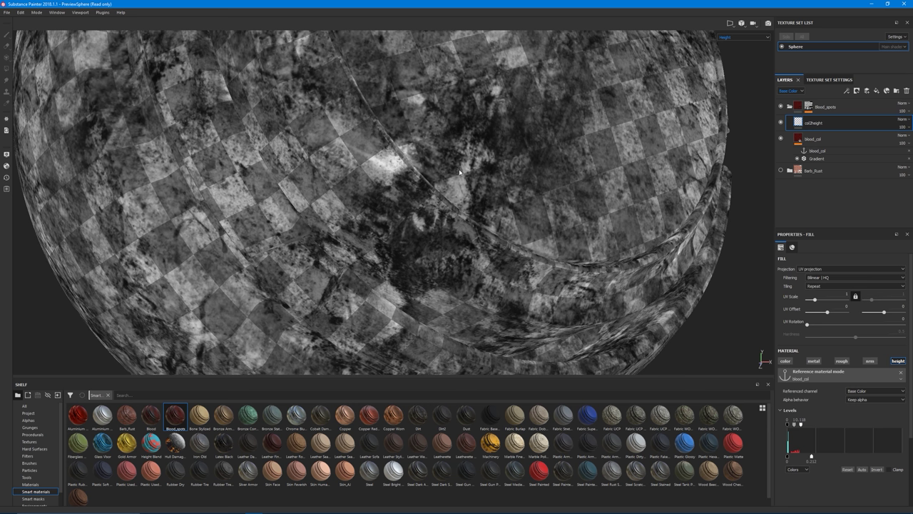
- Return to the full material view, collapse the Blood_spots group and show the Barb_Rust group again
key(m)
alt+drag(459, 172, 367, 214)
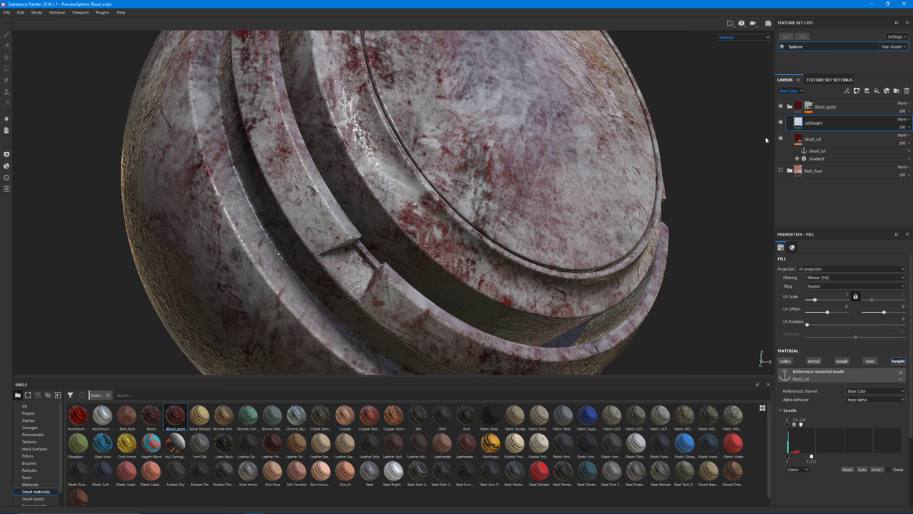
click(786, 107)
click(781, 124)
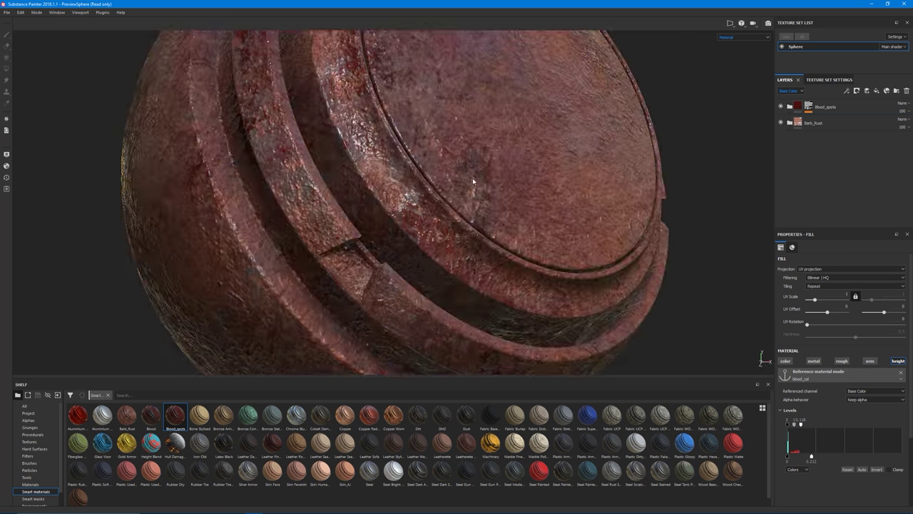
alt+drag(474, 186, 493, 185)
scroll(543, 183, down, 5)
alt+drag(673, 184, 577, 221)
alt+right_drag(577, 221, 379, 221)
alt+drag(379, 221, 528, 206)
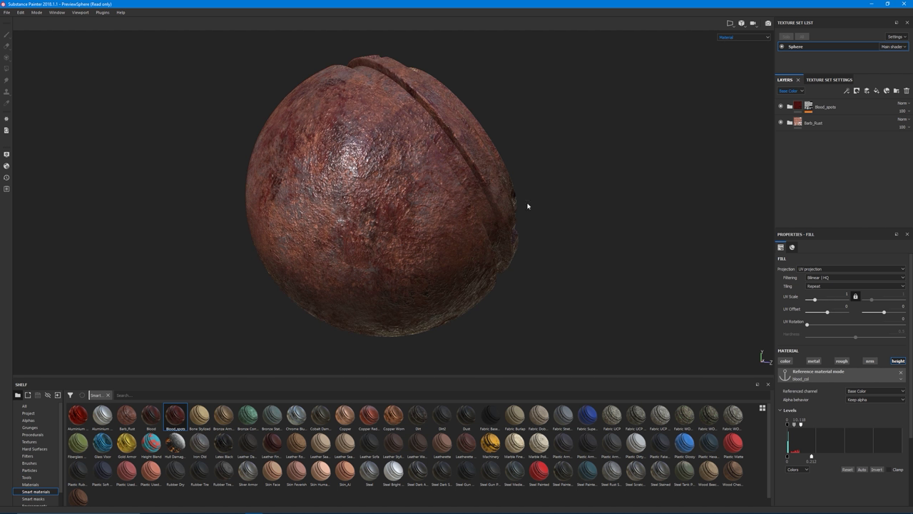
- Display the Blood_spots group's mask on its own and examine it on the back of the sphere
click(809, 108)
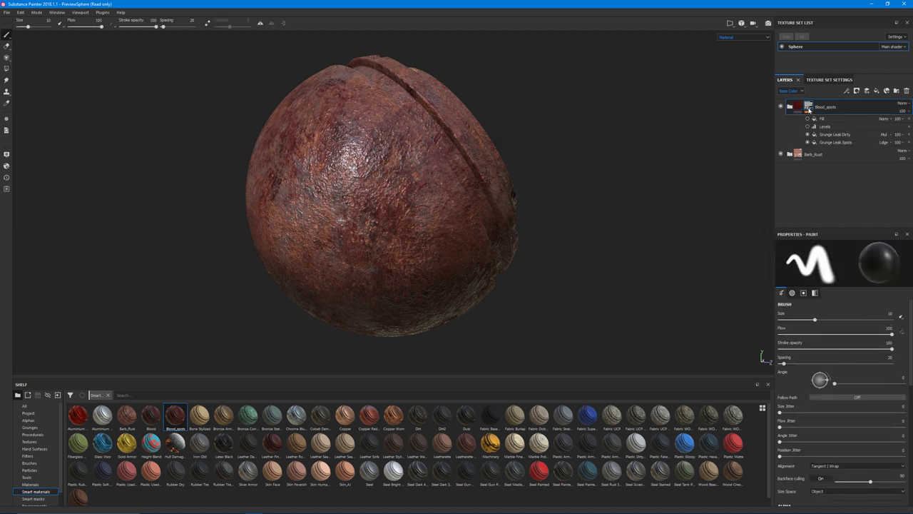
alt+click(808, 108)
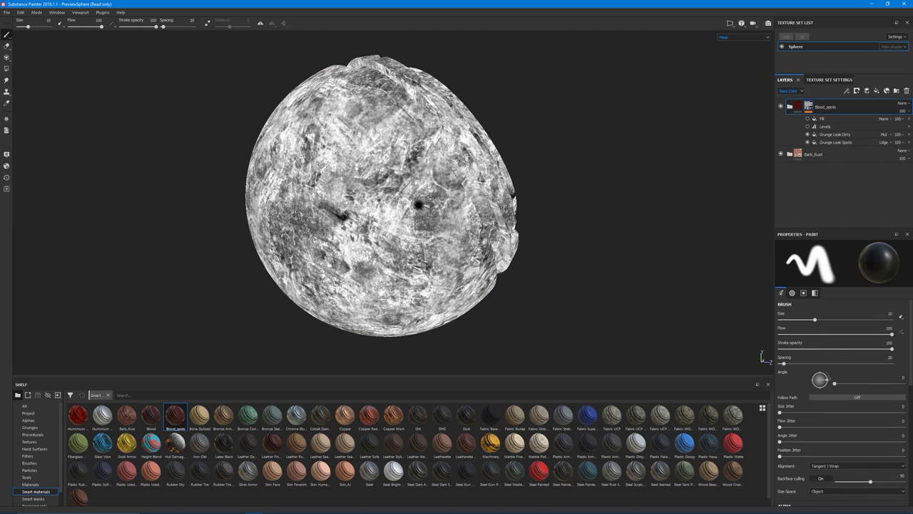
alt+middle_drag(419, 205, 415, 222)
alt+right_drag(416, 223, 420, 243)
alt+middle_drag(419, 243, 425, 232)
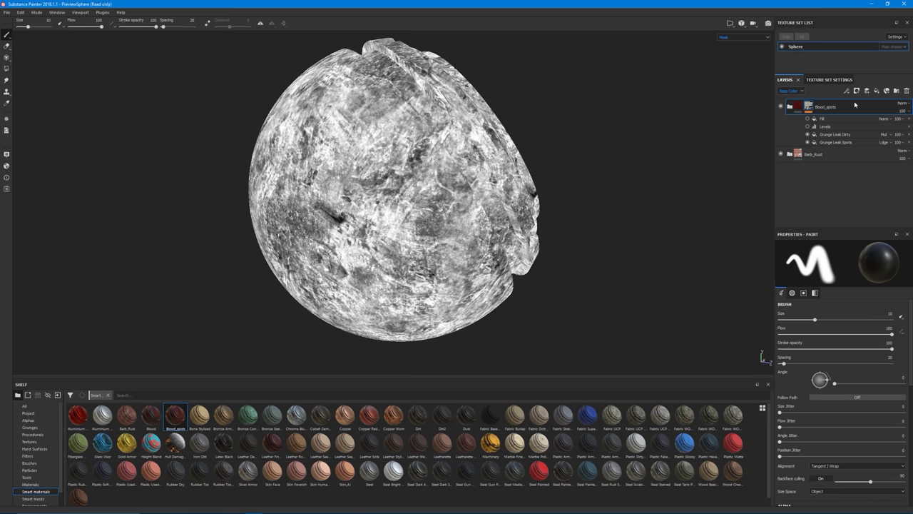
- Inspect the Grunge Leak Dirty fill and the Levels effect in the Blood_spots mask, and return to the full material view
click(826, 135)
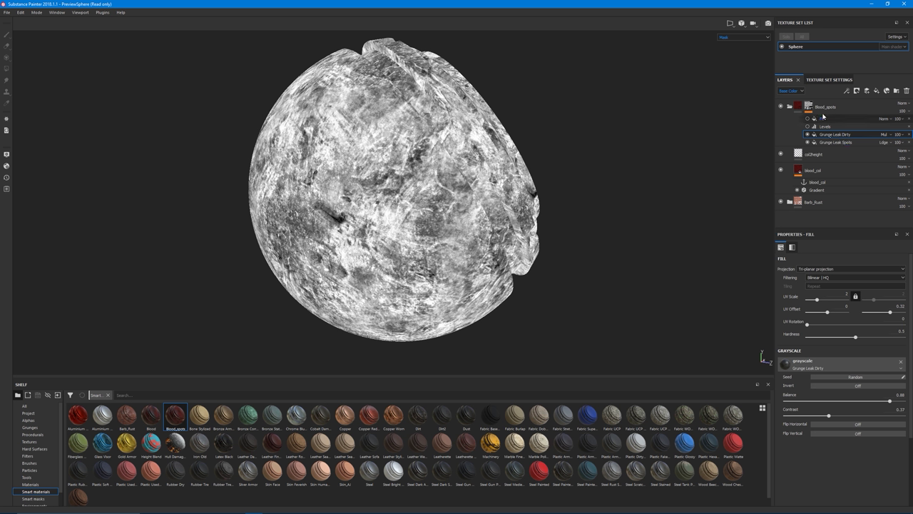
click(821, 127)
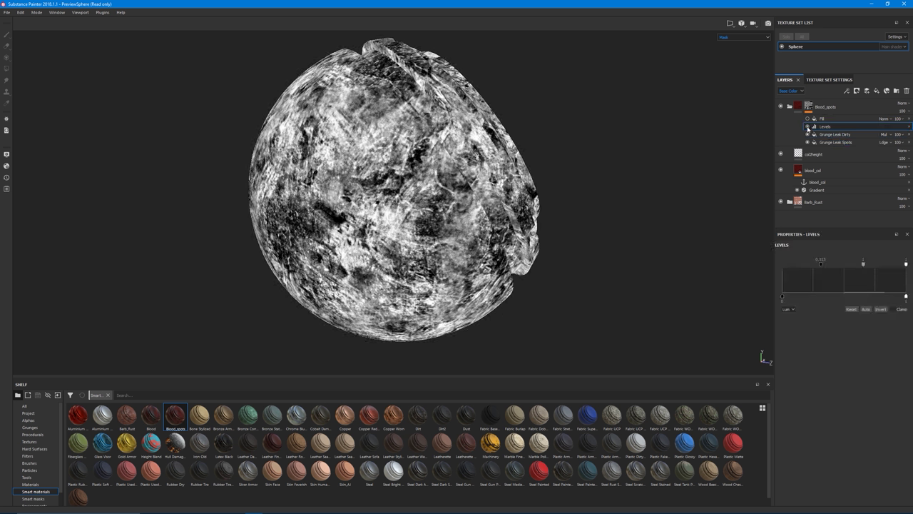
click(809, 111)
click(799, 111)
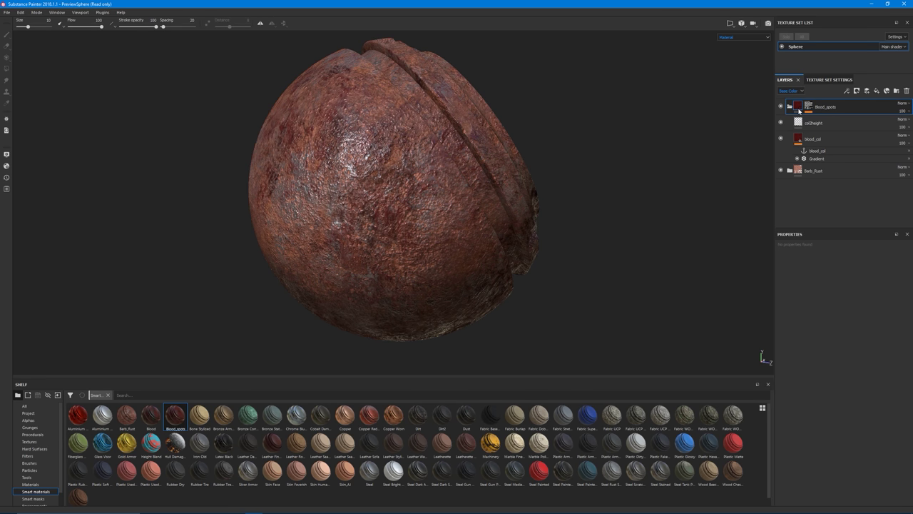
- Toggle the Levels effect in the Blood_spots mask to compare the blood coverage over the rust, leaving it enabled
click(809, 108)
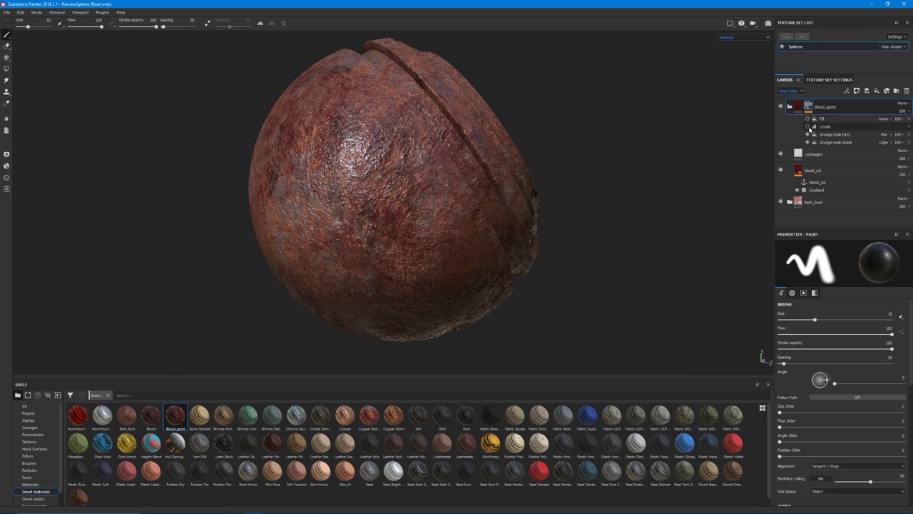
alt+drag(373, 134, 697, 181)
click(808, 126)
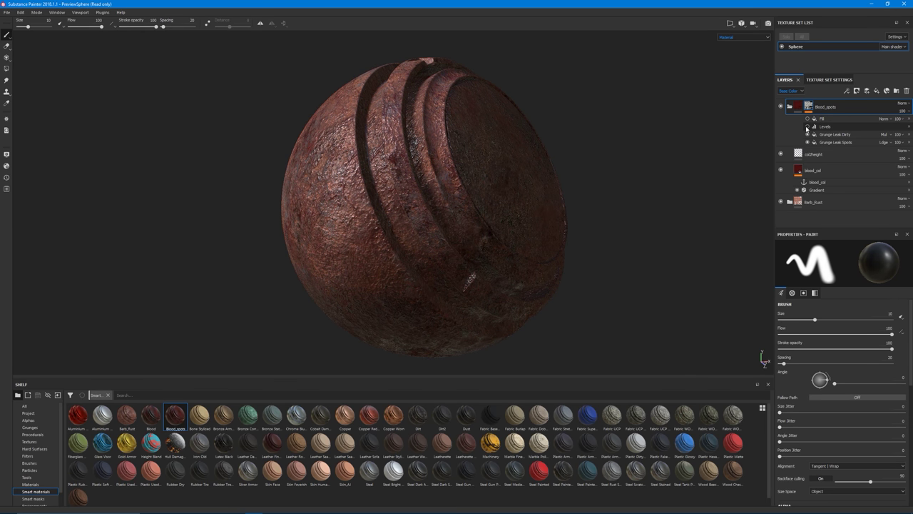
click(808, 126)
click(808, 126)
click(808, 127)
click(807, 126)
click(808, 126)
click(807, 119)
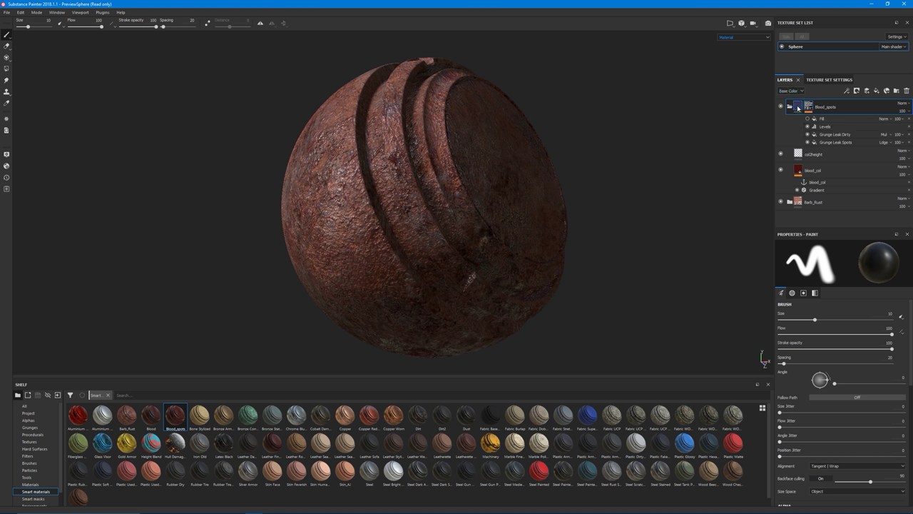
- Show the col2height layer's settings again and examine its relief on the back of the sphere
click(797, 107)
click(798, 122)
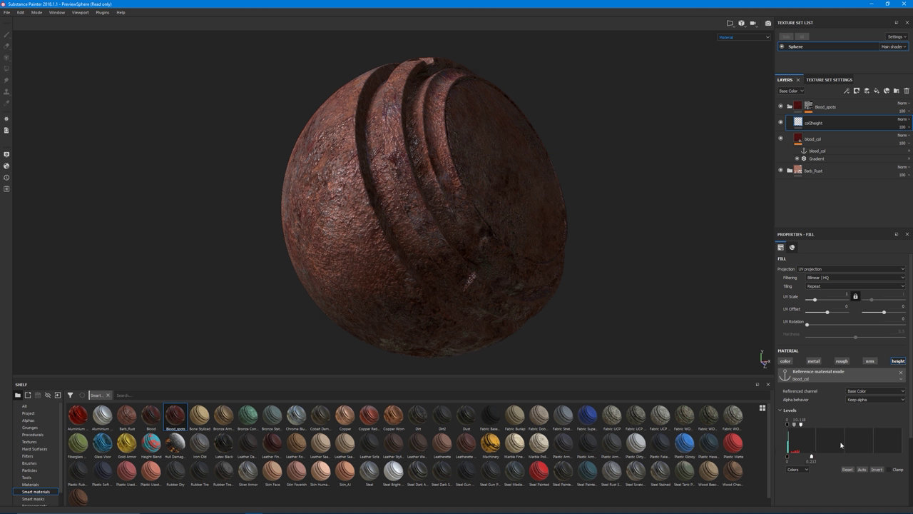
alt+drag(264, 187, 447, 200)
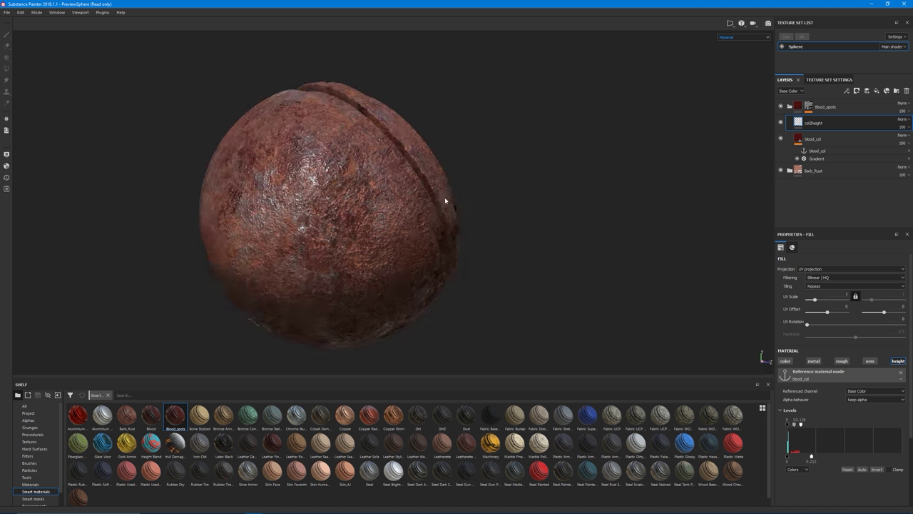
alt+middle_drag(316, 250, 393, 236)
mouse_move(393, 236)
alt+mouse_down()
mouse_move(368, 218)
mouse_move(261, 214)
mouse_move(300, 207)
mouse_move(243, 187)
mouse_move(268, 272)
mouse_move(456, 306)
mouse_move(463, 299)
mouse_move(409, 221)
mouse_move(400, 223)
alt+mouse_up()
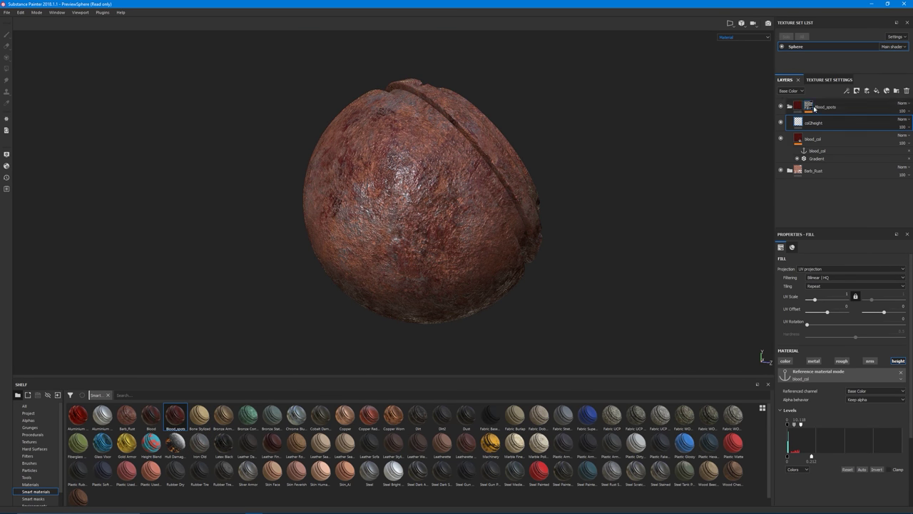
- Look over the layers inside the Barb_Rust group and examine the combined rust and blood relief up close on the back of the sphere
click(790, 171)
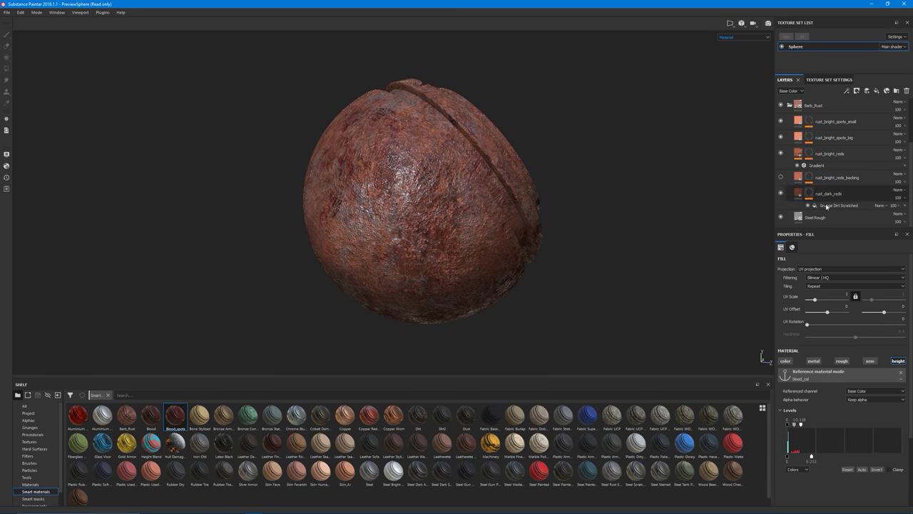
click(789, 170)
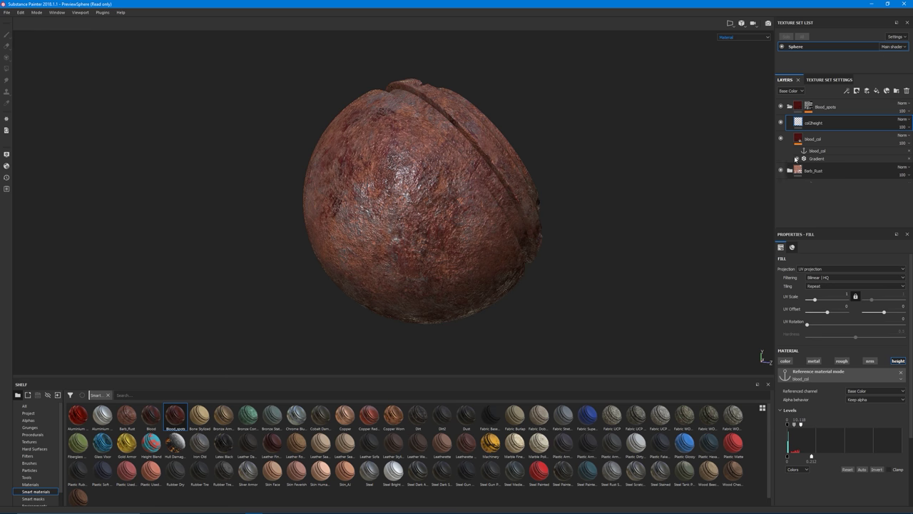
scroll(453, 239, up, 5)
alt+middle_drag(454, 239, 435, 229)
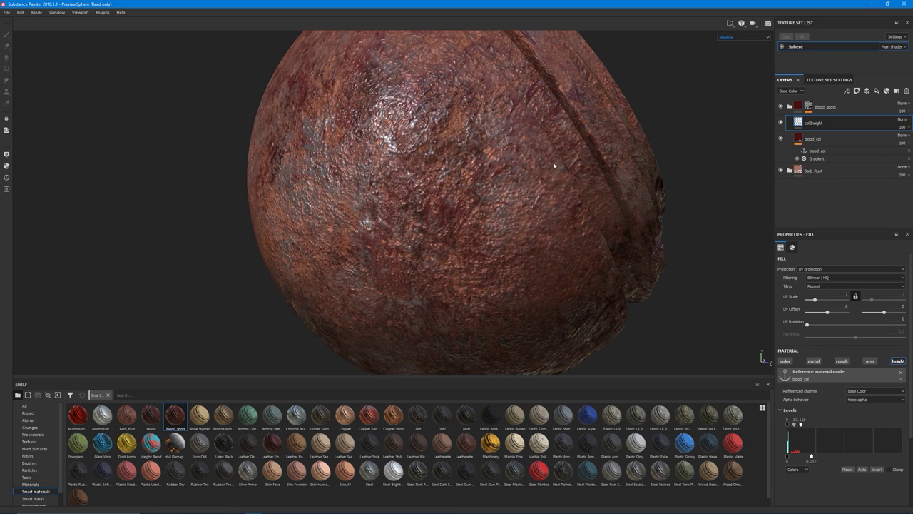
alt+right_drag(553, 162, 124, 207)
alt+middle_drag(432, 268, 423, 274)
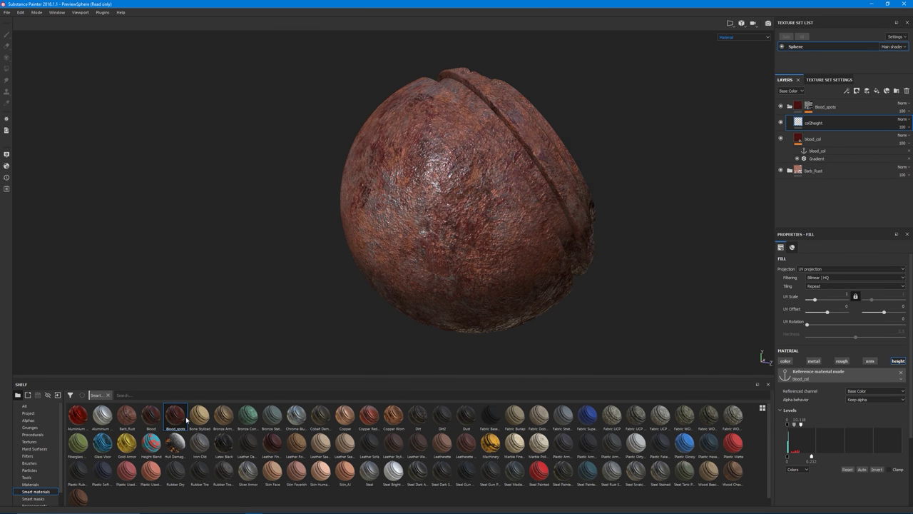
- Add the Blood smart material at the top of the layer stack and collapse the Blood_spots group
click(150, 415)
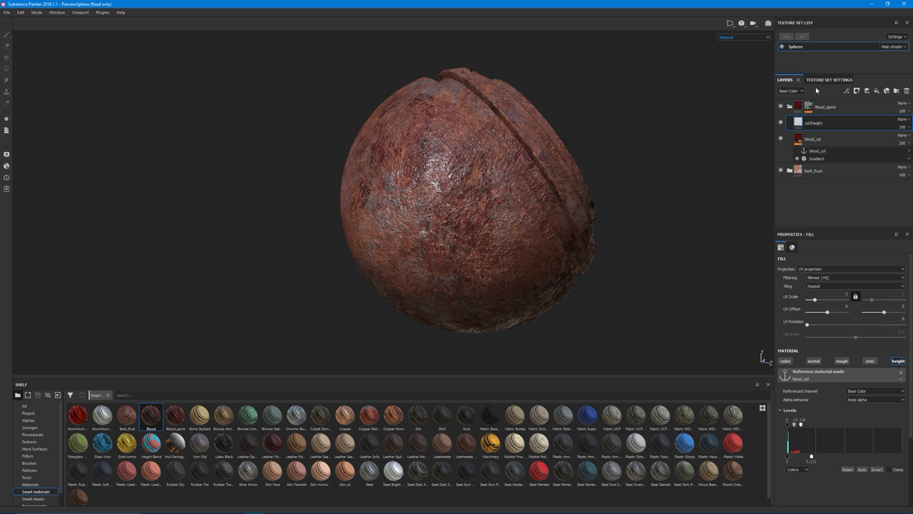
drag(819, 93, 822, 97)
click(790, 123)
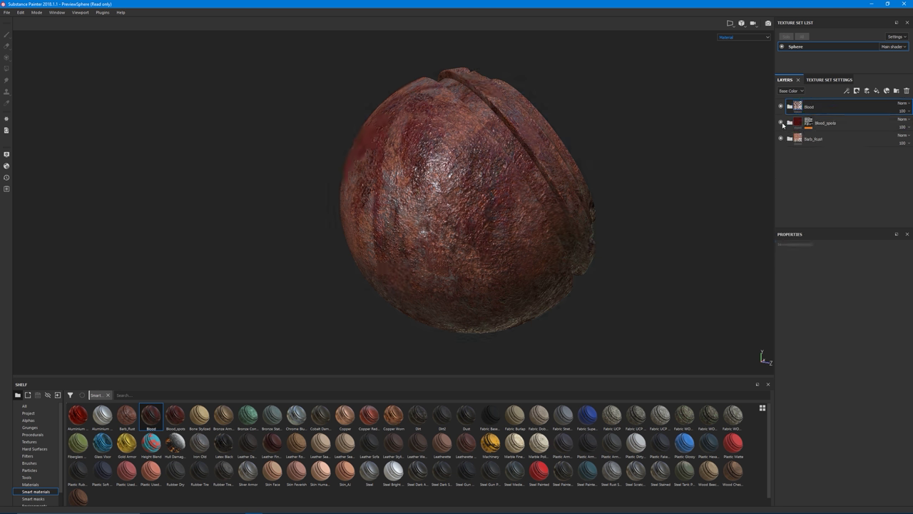
- Toggle the Blood_spots group off and on to compare its effect under Blood on the front of the sphere
click(780, 123)
alt+drag(525, 193, 419, 265)
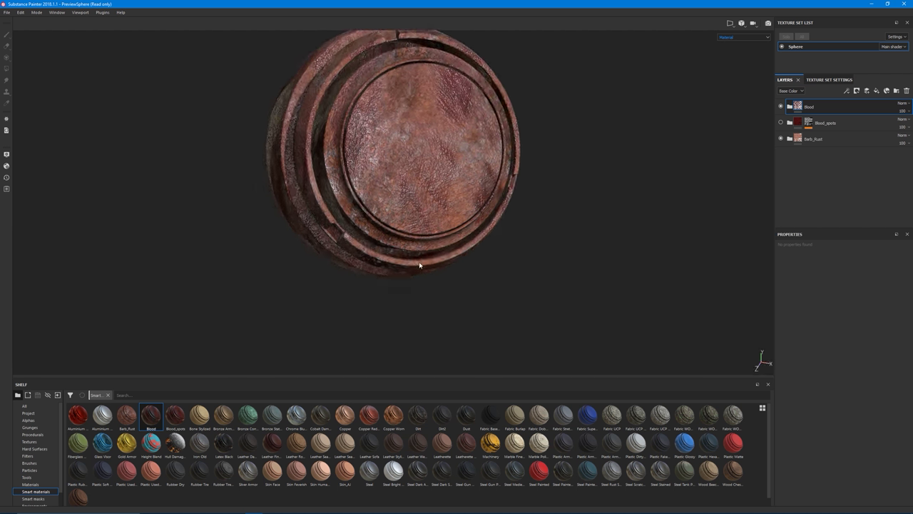
click(782, 123)
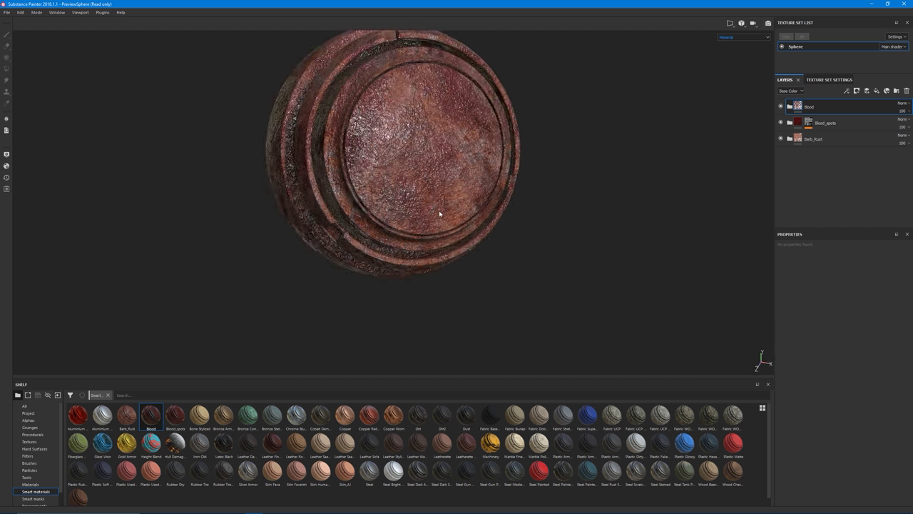
alt+drag(440, 214, 446, 201)
- Set the Blood_spots group's Height channel opacity to 34 and check the softened relief around the sphere
click(808, 123)
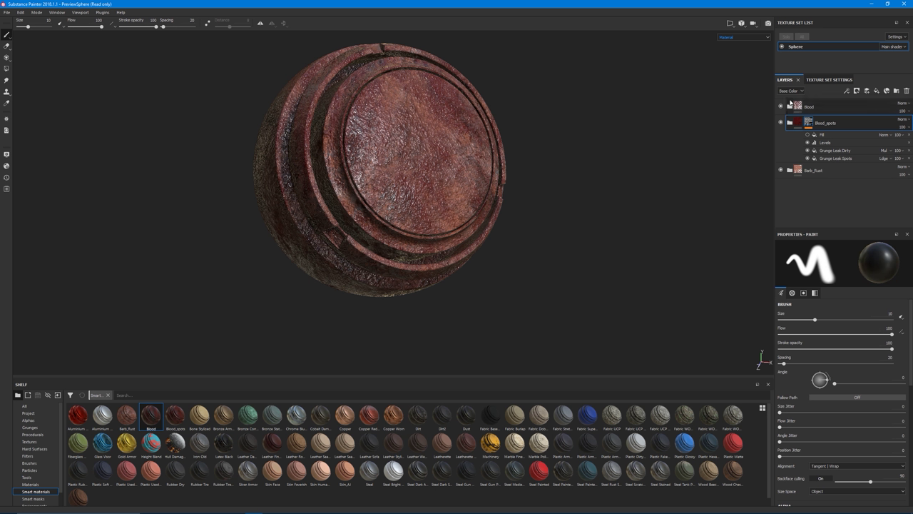
click(791, 92)
click(785, 102)
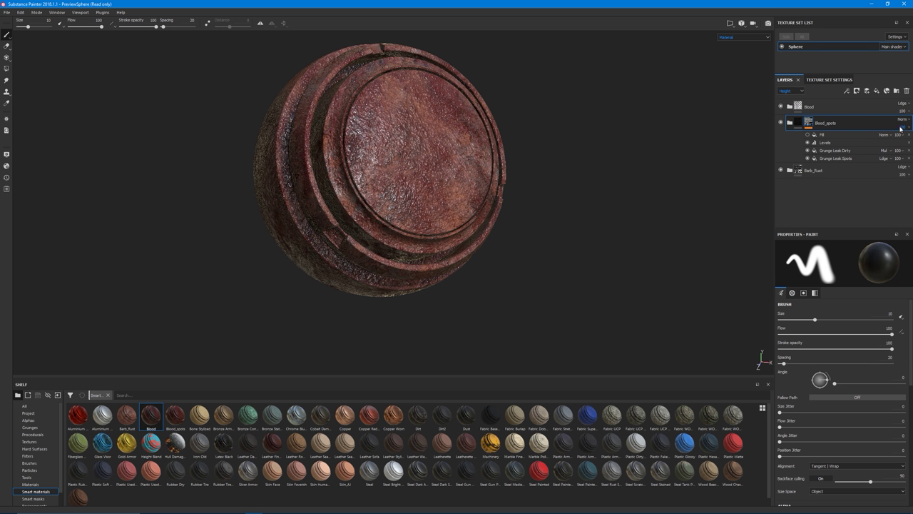
drag(893, 141, 870, 142)
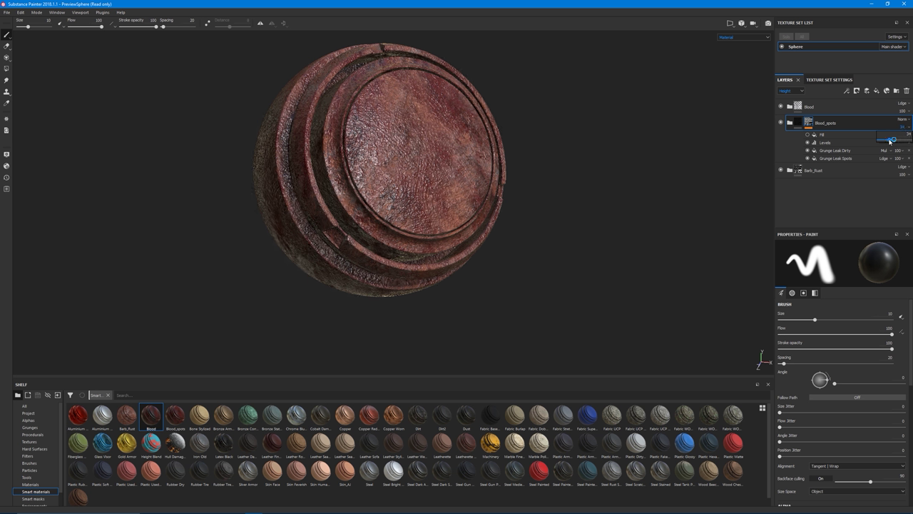
alt+drag(422, 194, 324, 161)
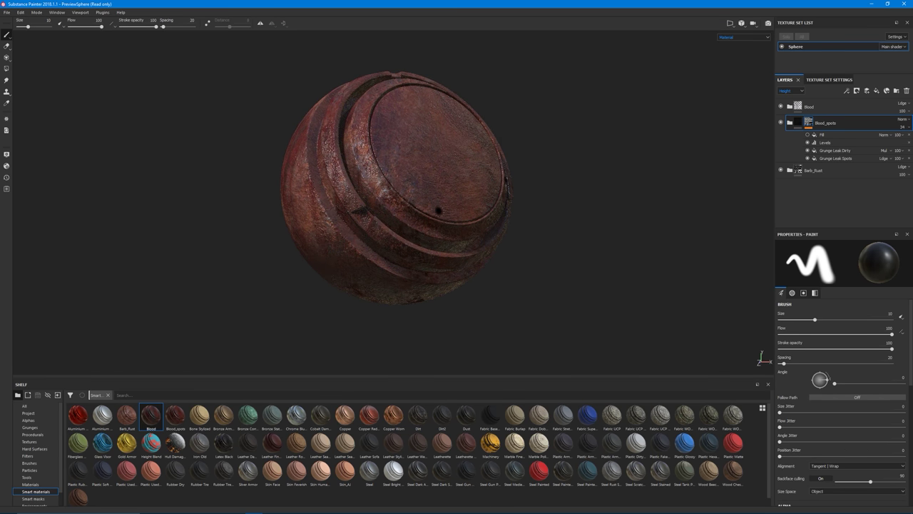
alt+right_drag(377, 175, 591, 234)
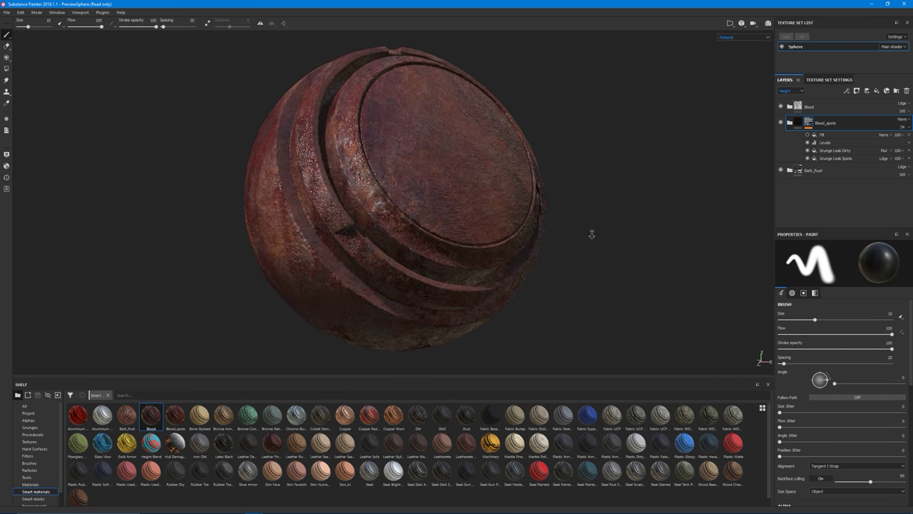
alt+drag(393, 204, 412, 194)
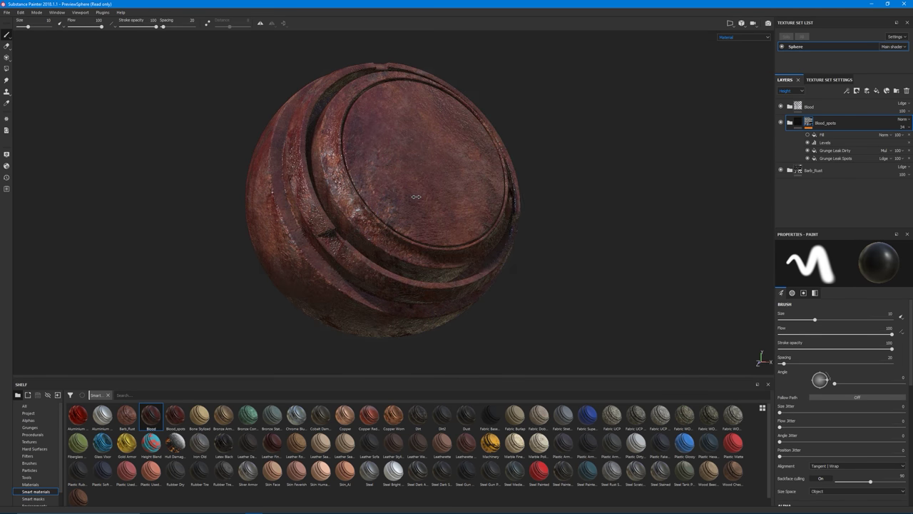
alt+right_drag(406, 206, 382, 197)
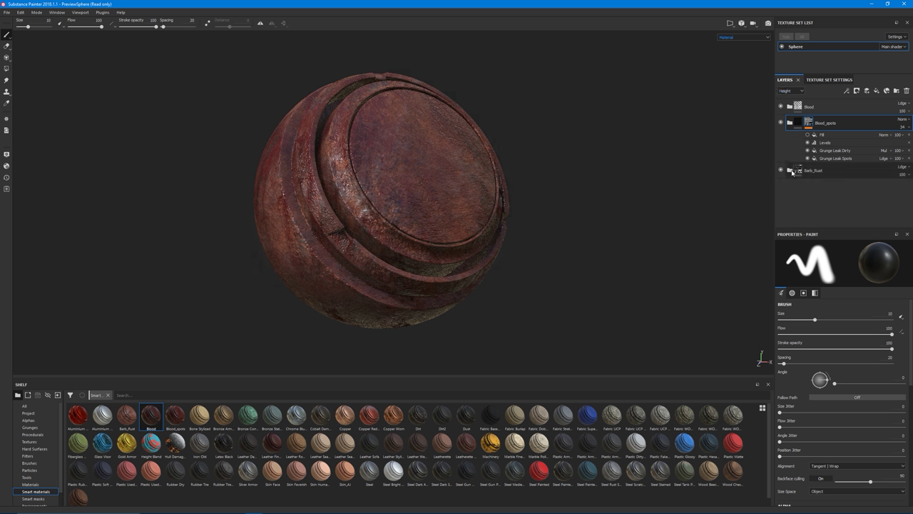
- Review the Height channel blending of the layers inside the Barb_Rust group, leaving the group collapsed
click(790, 170)
scroll(796, 164, down, 2)
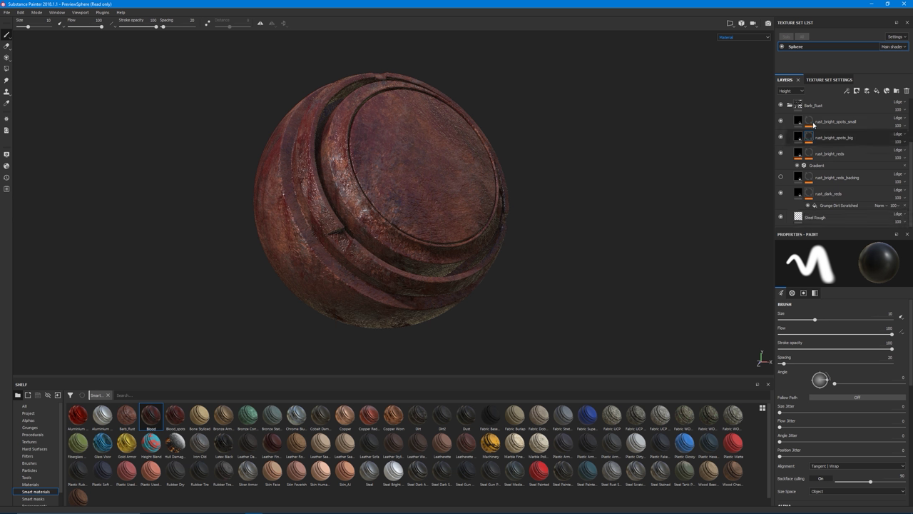
click(788, 105)
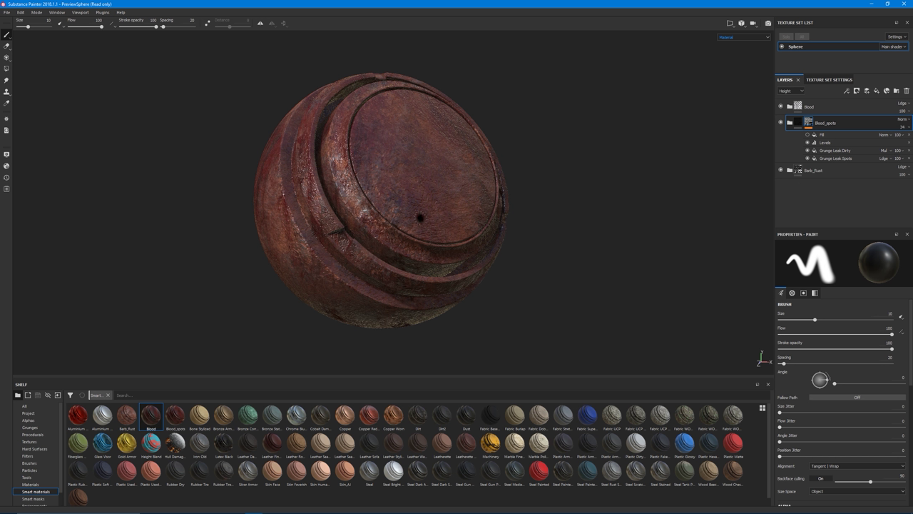
- Hide the Blood and Blood_spots groups and expand the Barb_Rust group
click(781, 106)
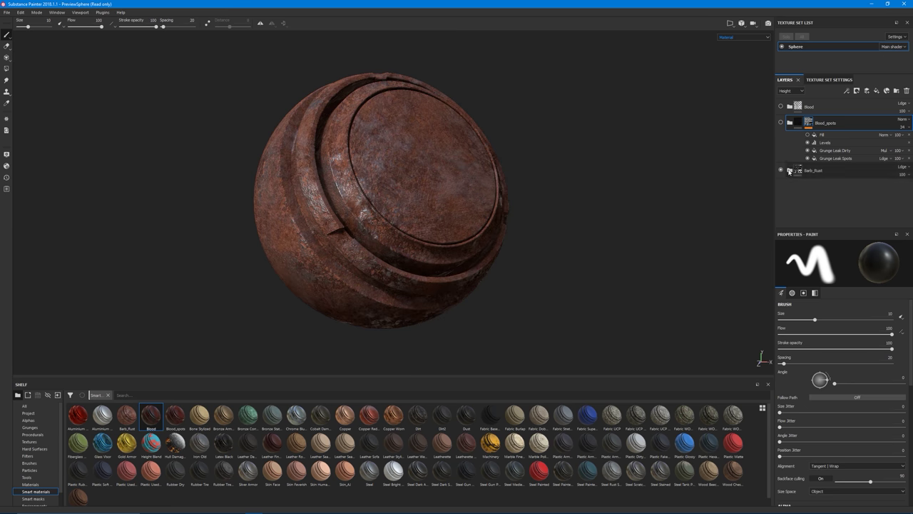
click(789, 169)
scroll(778, 221, down, 3)
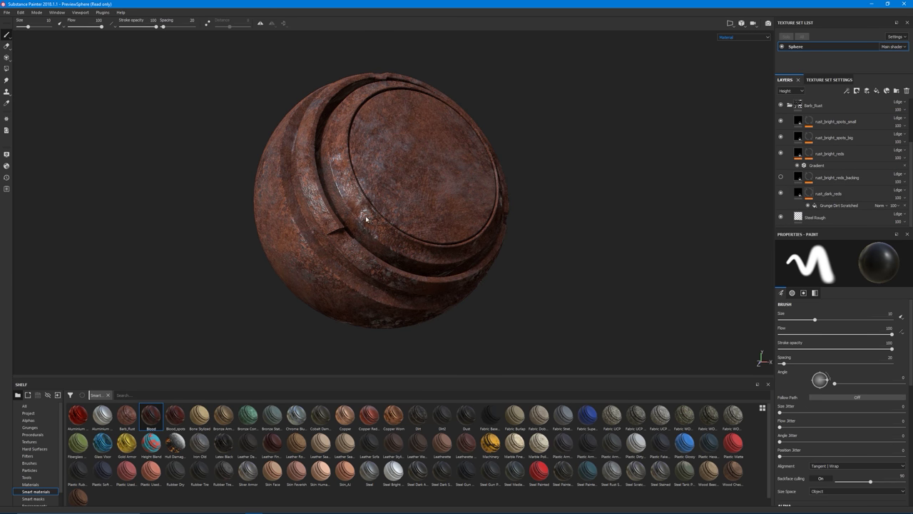
- Hide the visible rust layers in Barb_Rust down to Steel Rough, and show them again one by one to compare the build-up
click(780, 192)
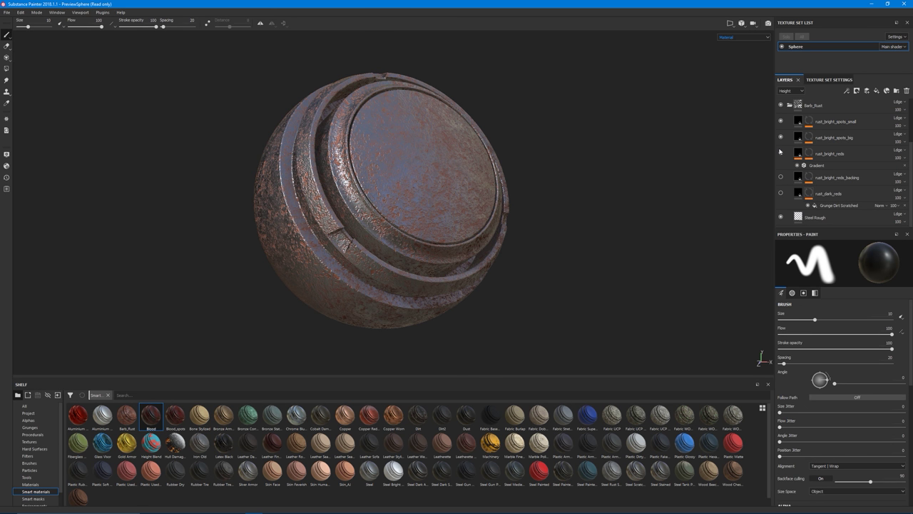
click(780, 136)
click(781, 121)
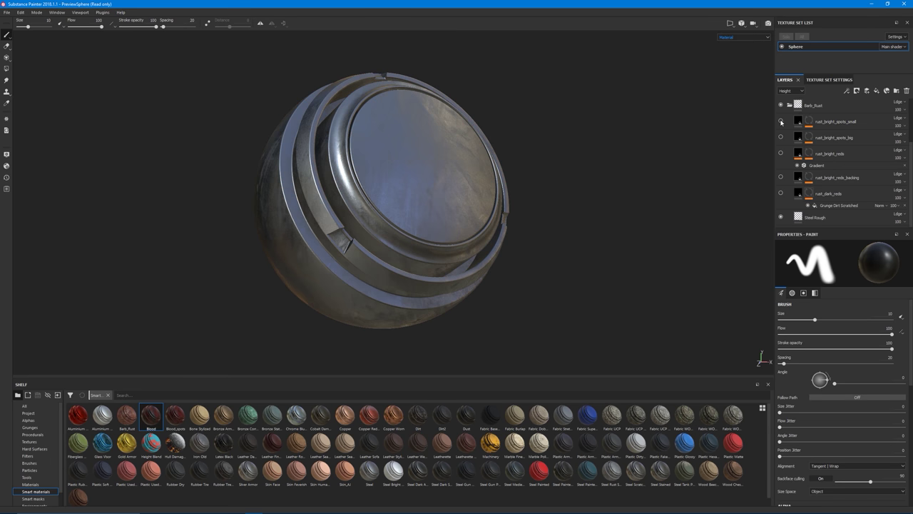
click(781, 121)
click(781, 137)
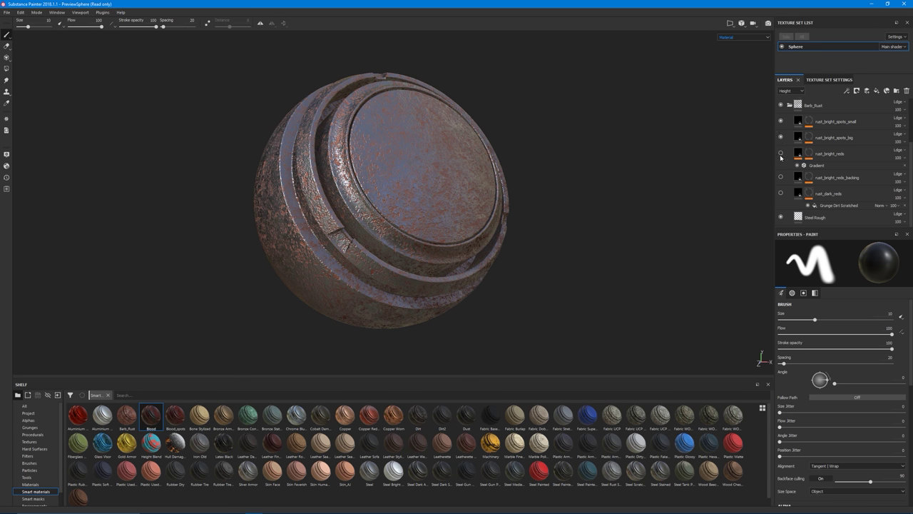
click(780, 153)
- Toggle the rust_bright_reds_backing layer to compare its effect, leaving it hidden, and examine the rust on the sphere
click(781, 177)
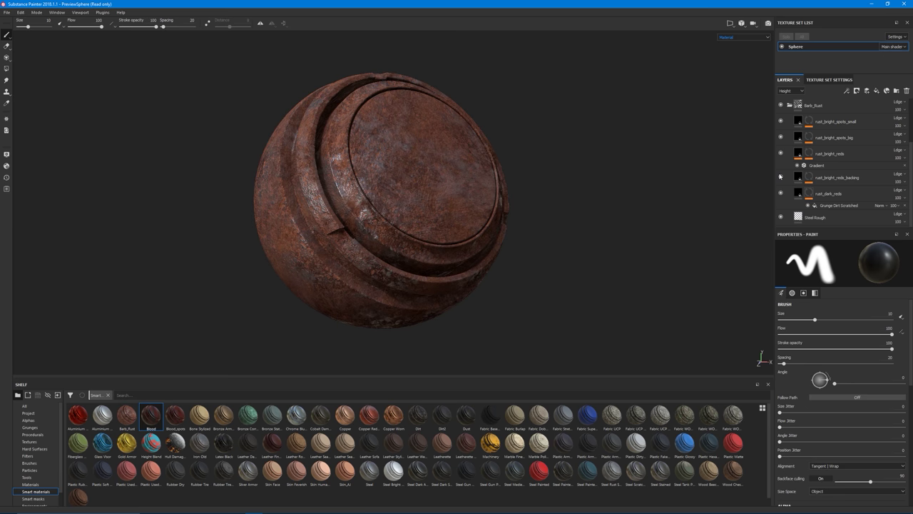
click(781, 177)
click(780, 177)
click(781, 177)
alt+middle_drag(413, 206, 422, 212)
alt+right_drag(422, 211, 421, 224)
alt+drag(421, 225, 424, 217)
- Switch to the Chrome browser, show the AJ3DVFX YouTube channel, and open the Tutorials page of the AJ3DVFX website
mouse_move(242, 511)
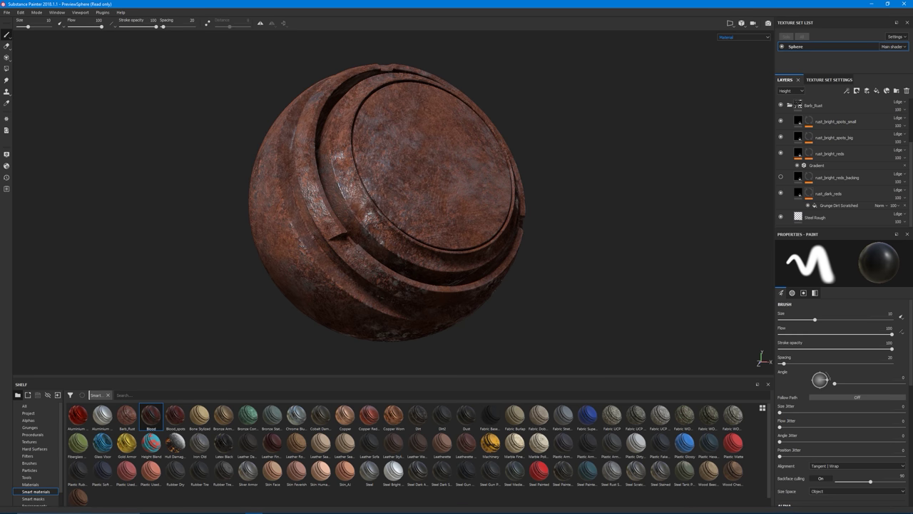
click(201, 506)
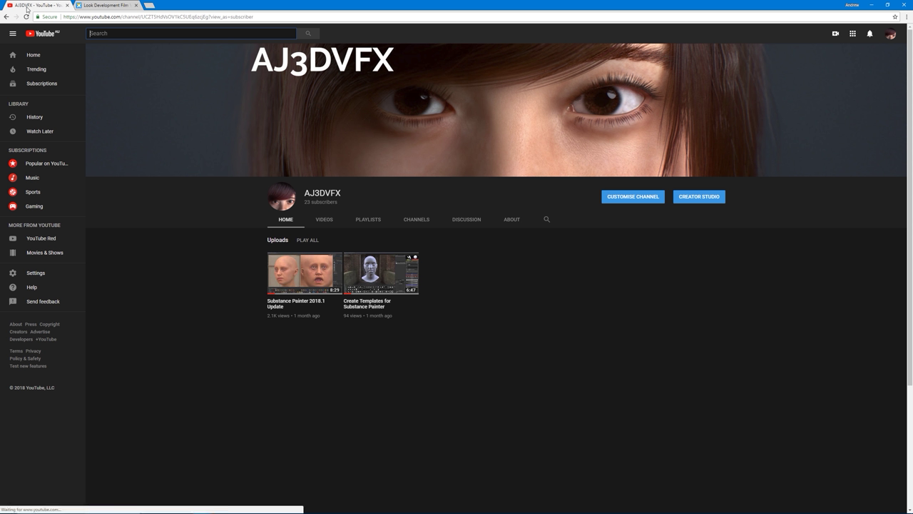
click(106, 6)
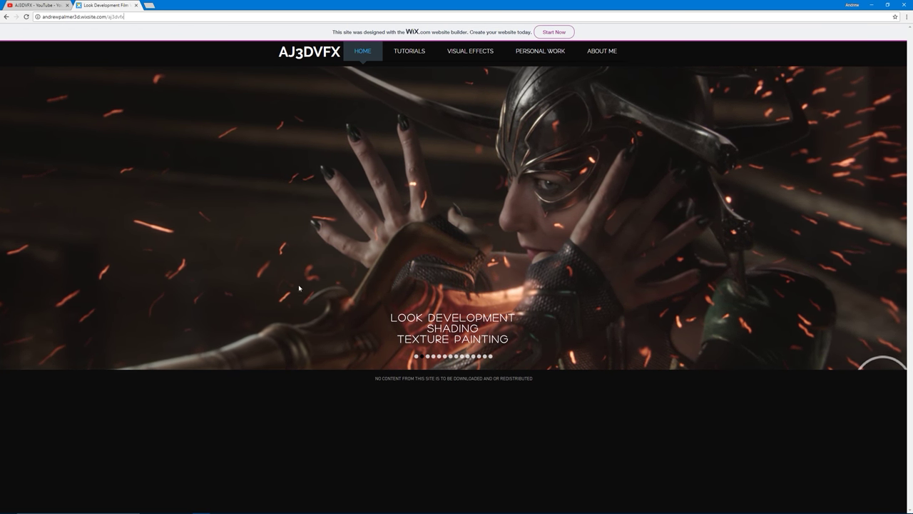
click(410, 51)
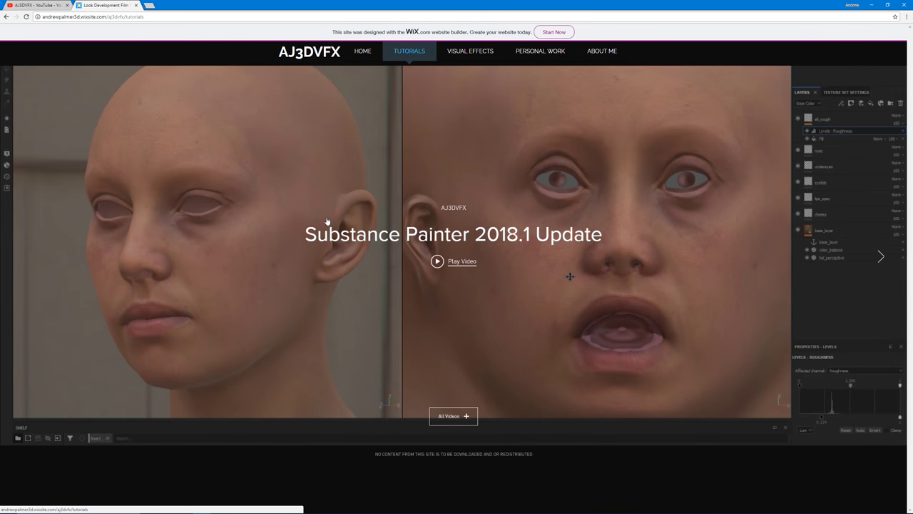
- View the Thor: Ragnarok and Logan pages in the website's Visual Effects section
mouse_move(463, 65)
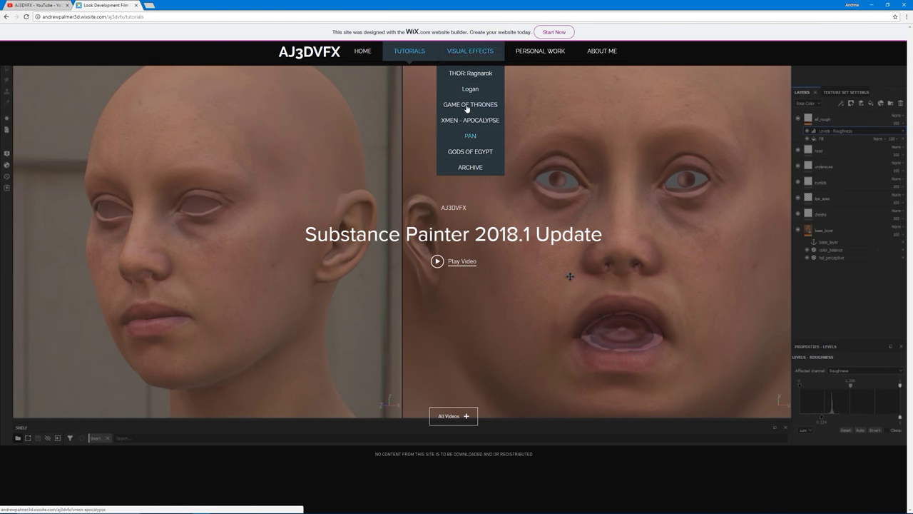
click(466, 74)
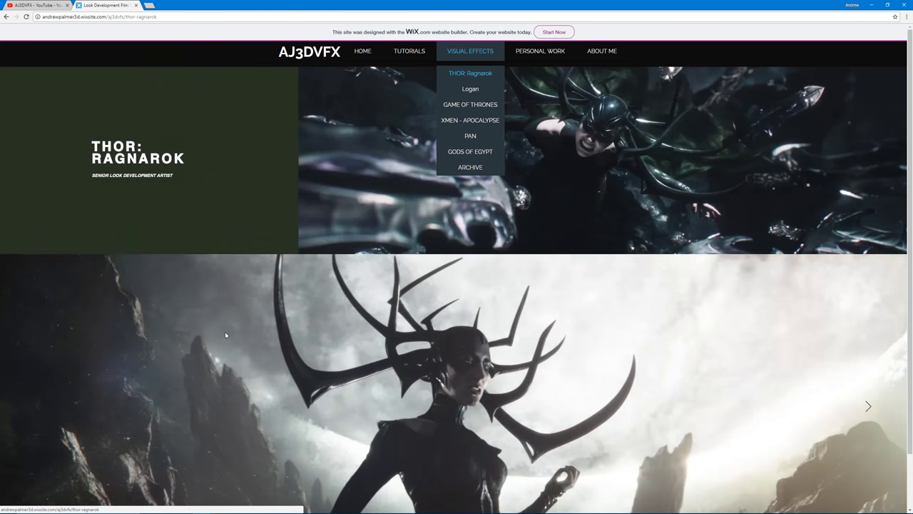
scroll(225, 334, down, 3)
scroll(412, 263, up, 3)
click(471, 91)
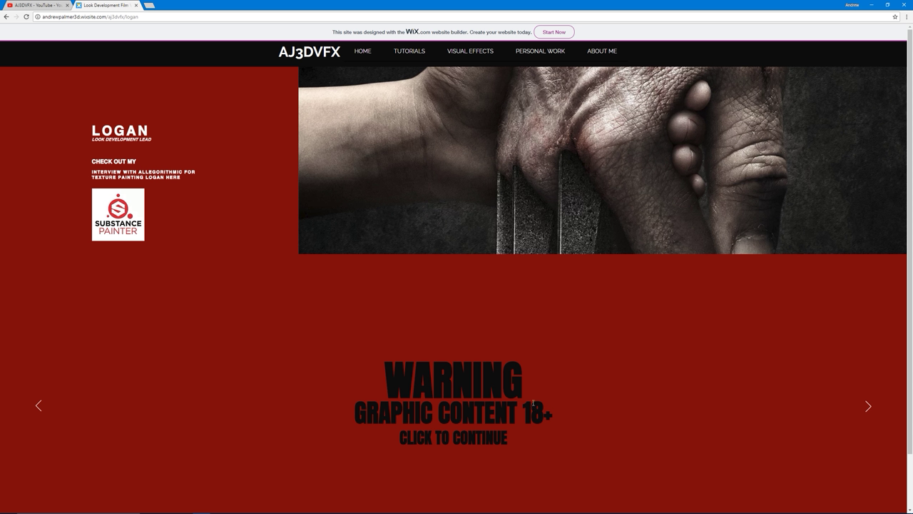
scroll(357, 322, down, 1)
scroll(392, 283, up, 1)
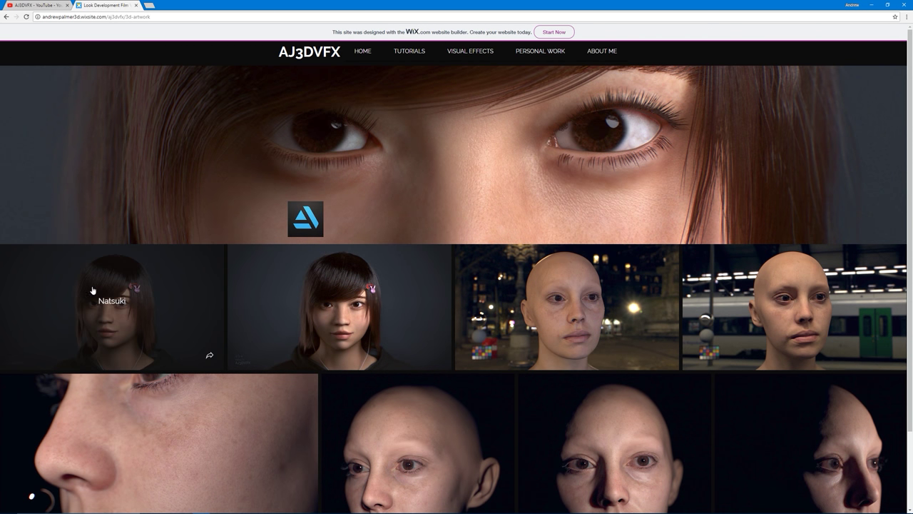
- View the Natsuki portrait and the close-up face render enlarged in the website's Personal Work gallery, closing each one
click(201, 308)
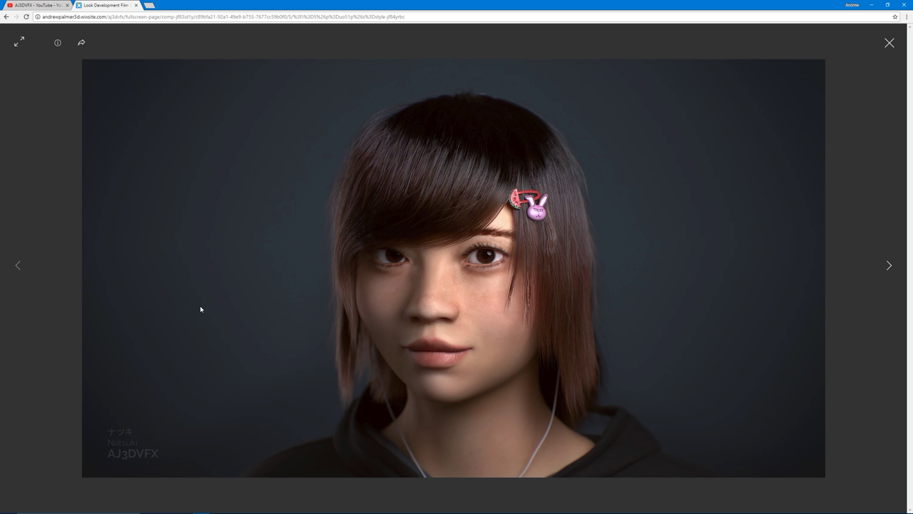
click(19, 44)
click(19, 23)
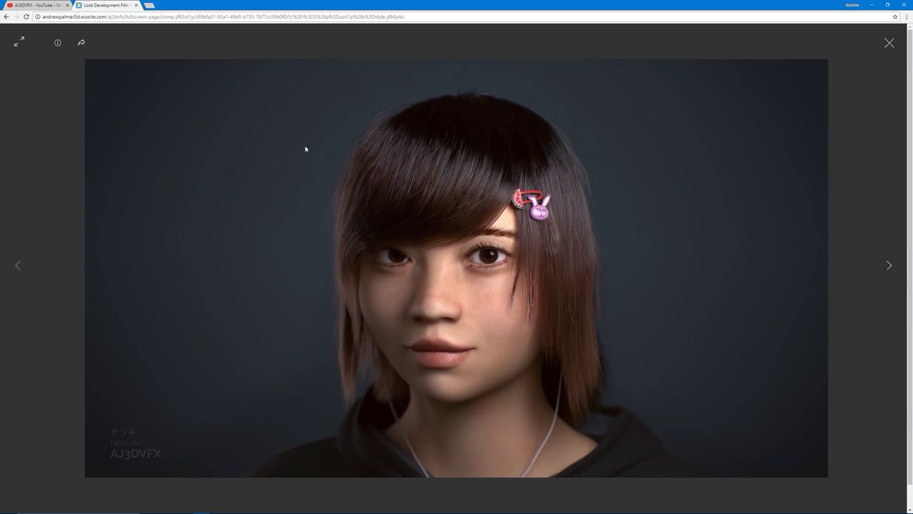
click(889, 43)
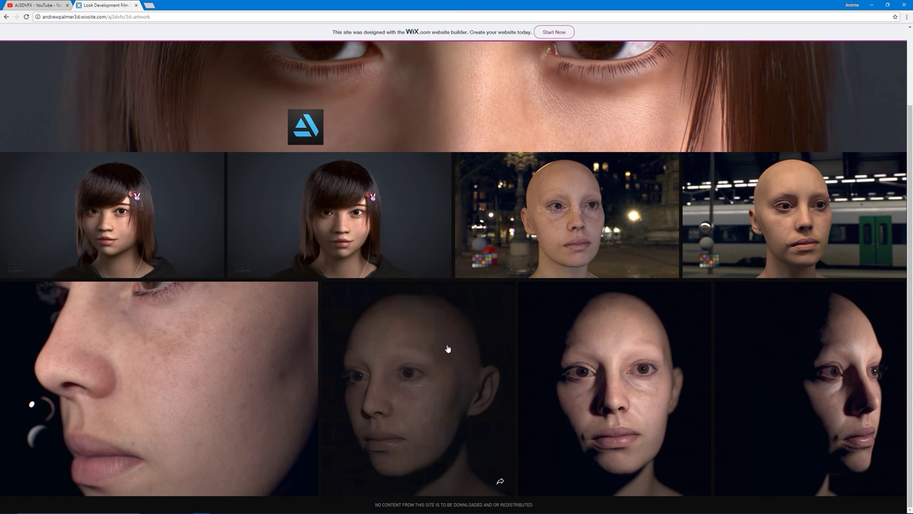
click(222, 392)
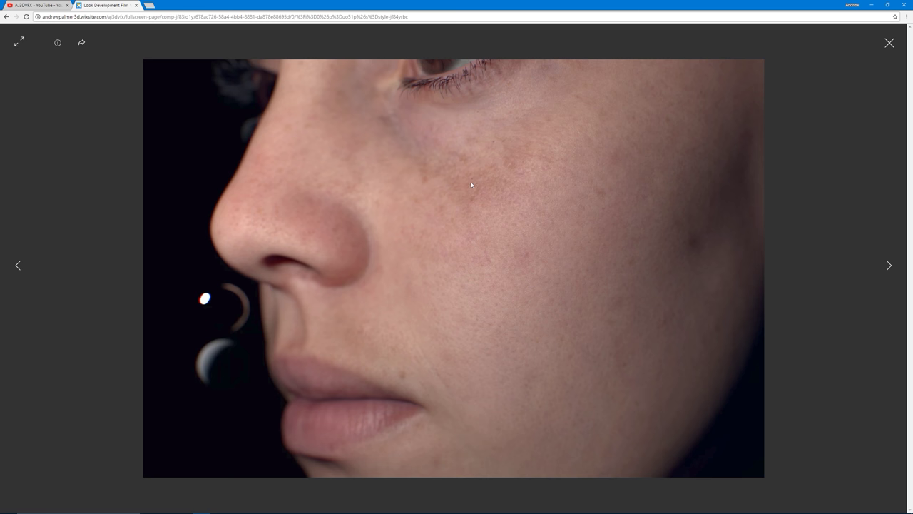
click(889, 43)
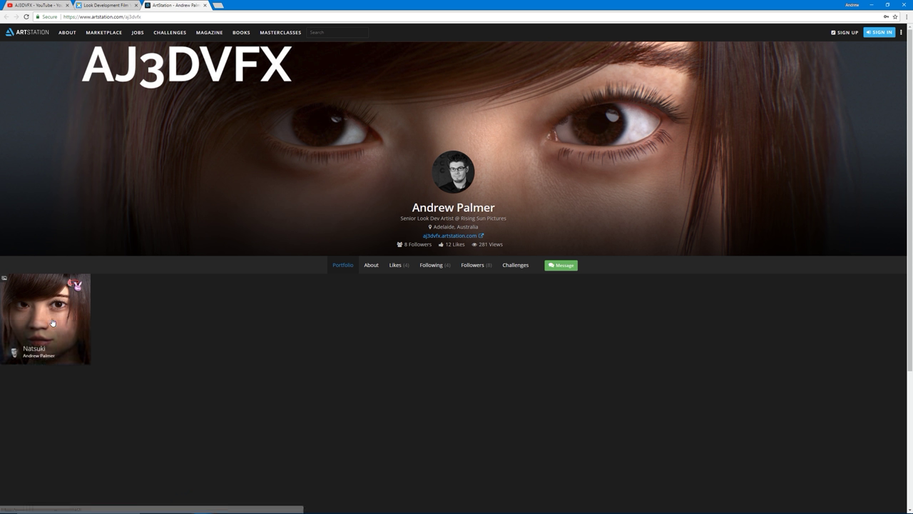
- Close the ArtStation profile page and return to the AJ3DVFX YouTube channel
click(206, 6)
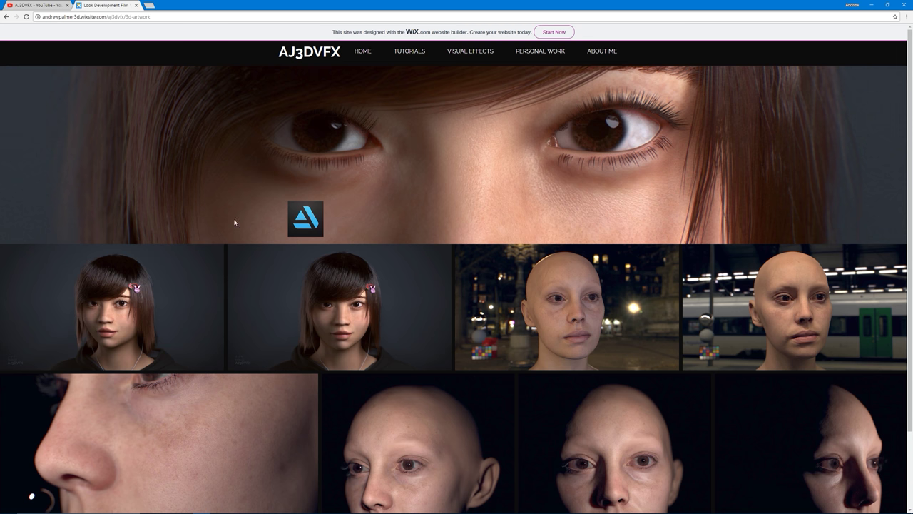
click(48, 5)
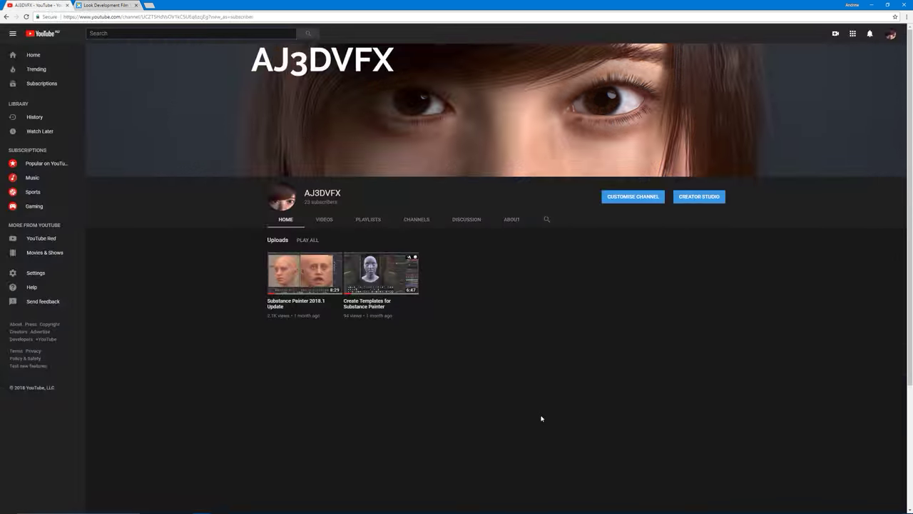